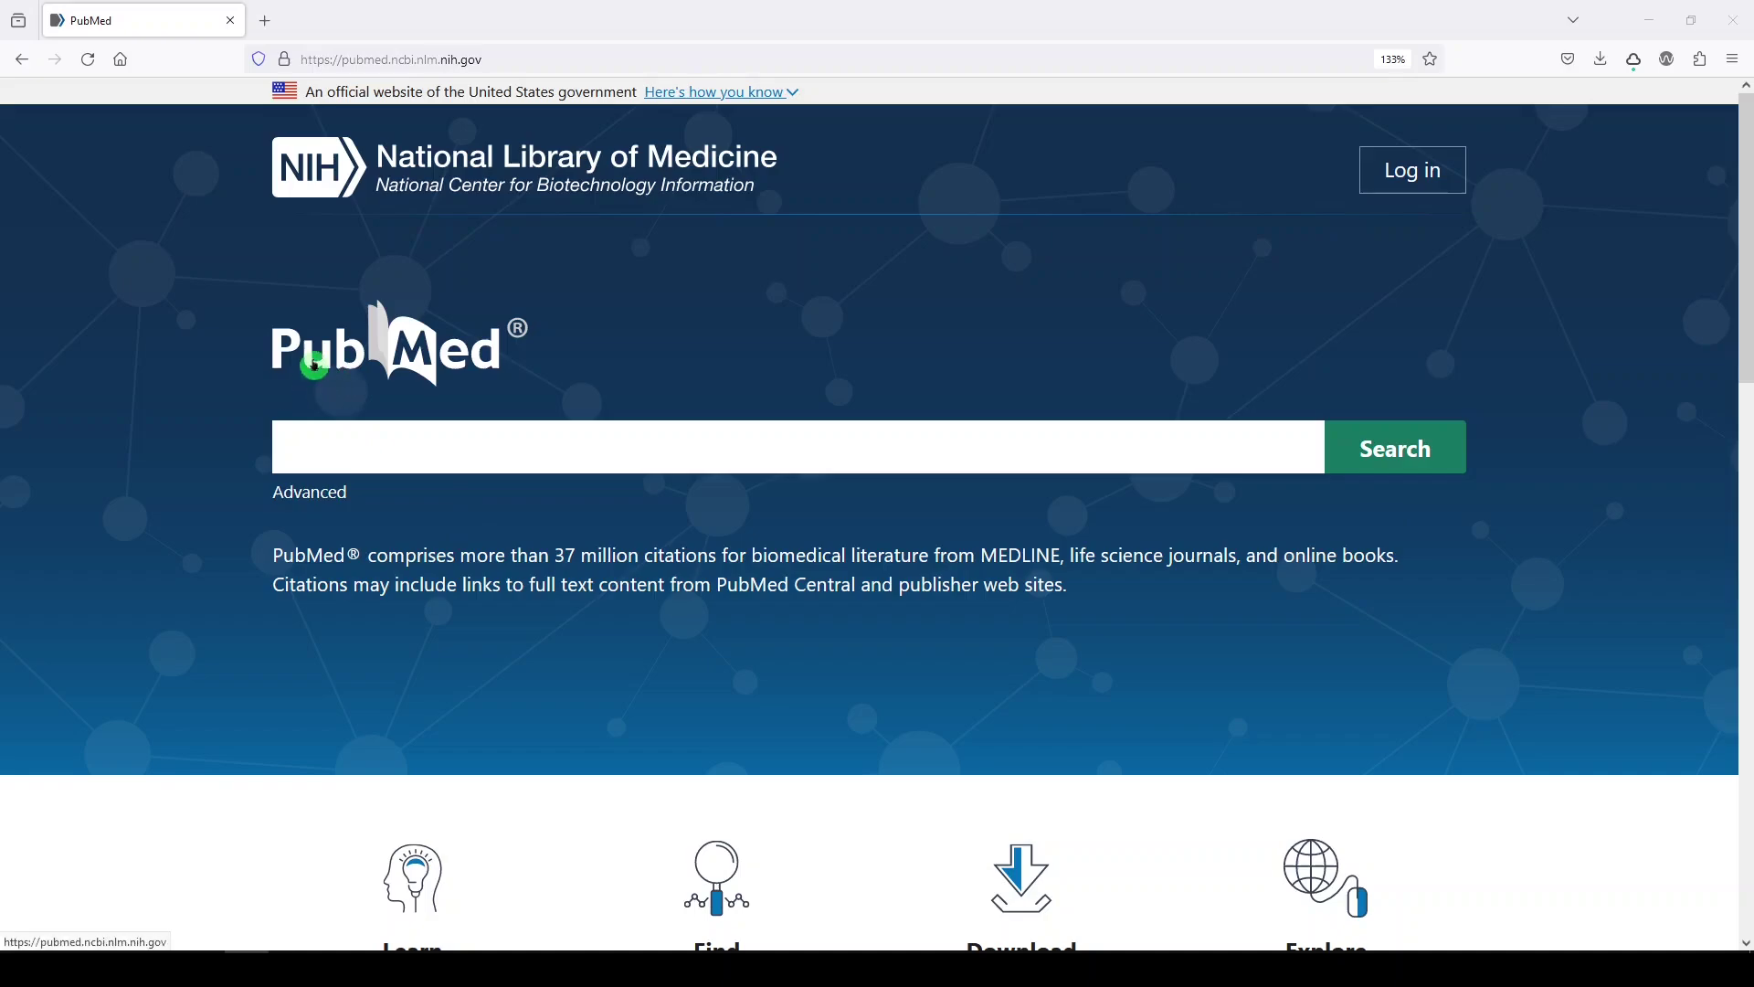
Search the PubMed FAQs & User Guide for 'subhead' to reach the MeSH Subheadings appendix table
{"action": "scroll", "coordinate": [320, 370], "scroll_direction": "down", "scroll_amount": 3}
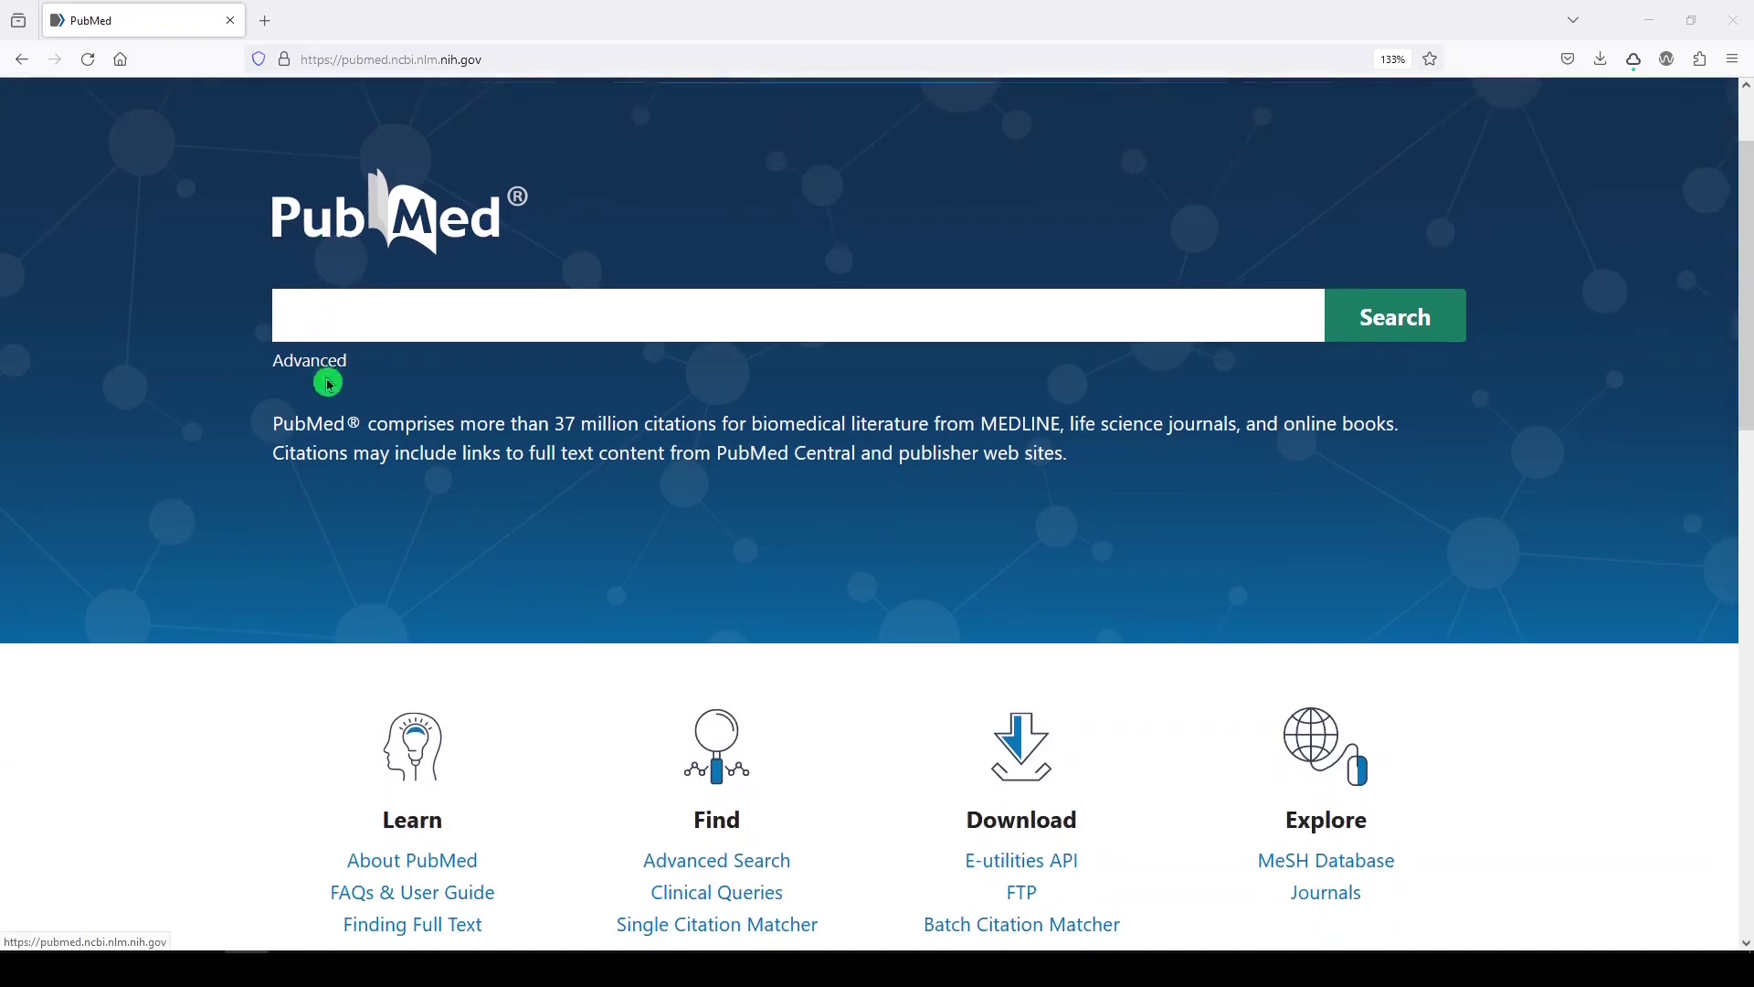
{"action": "left_click", "coordinate": [351, 897]}
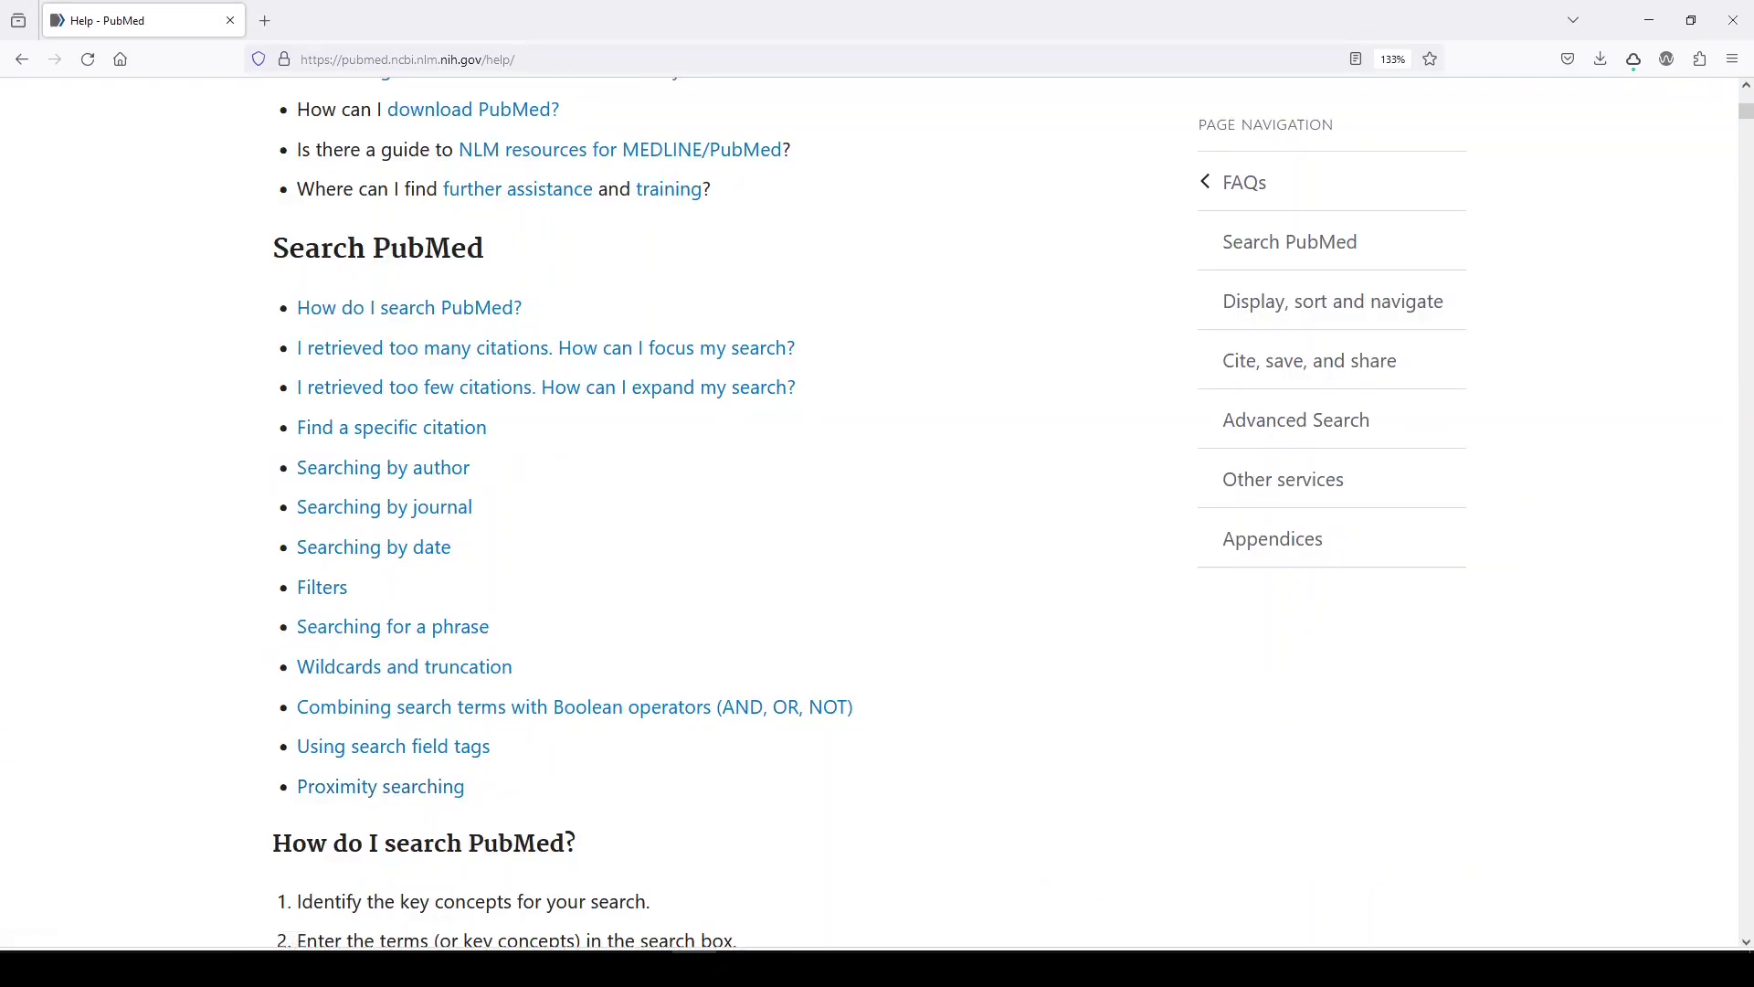
{"action": "key", "text": "ctrl+f"}
{"action": "type", "text": "subheadings"}
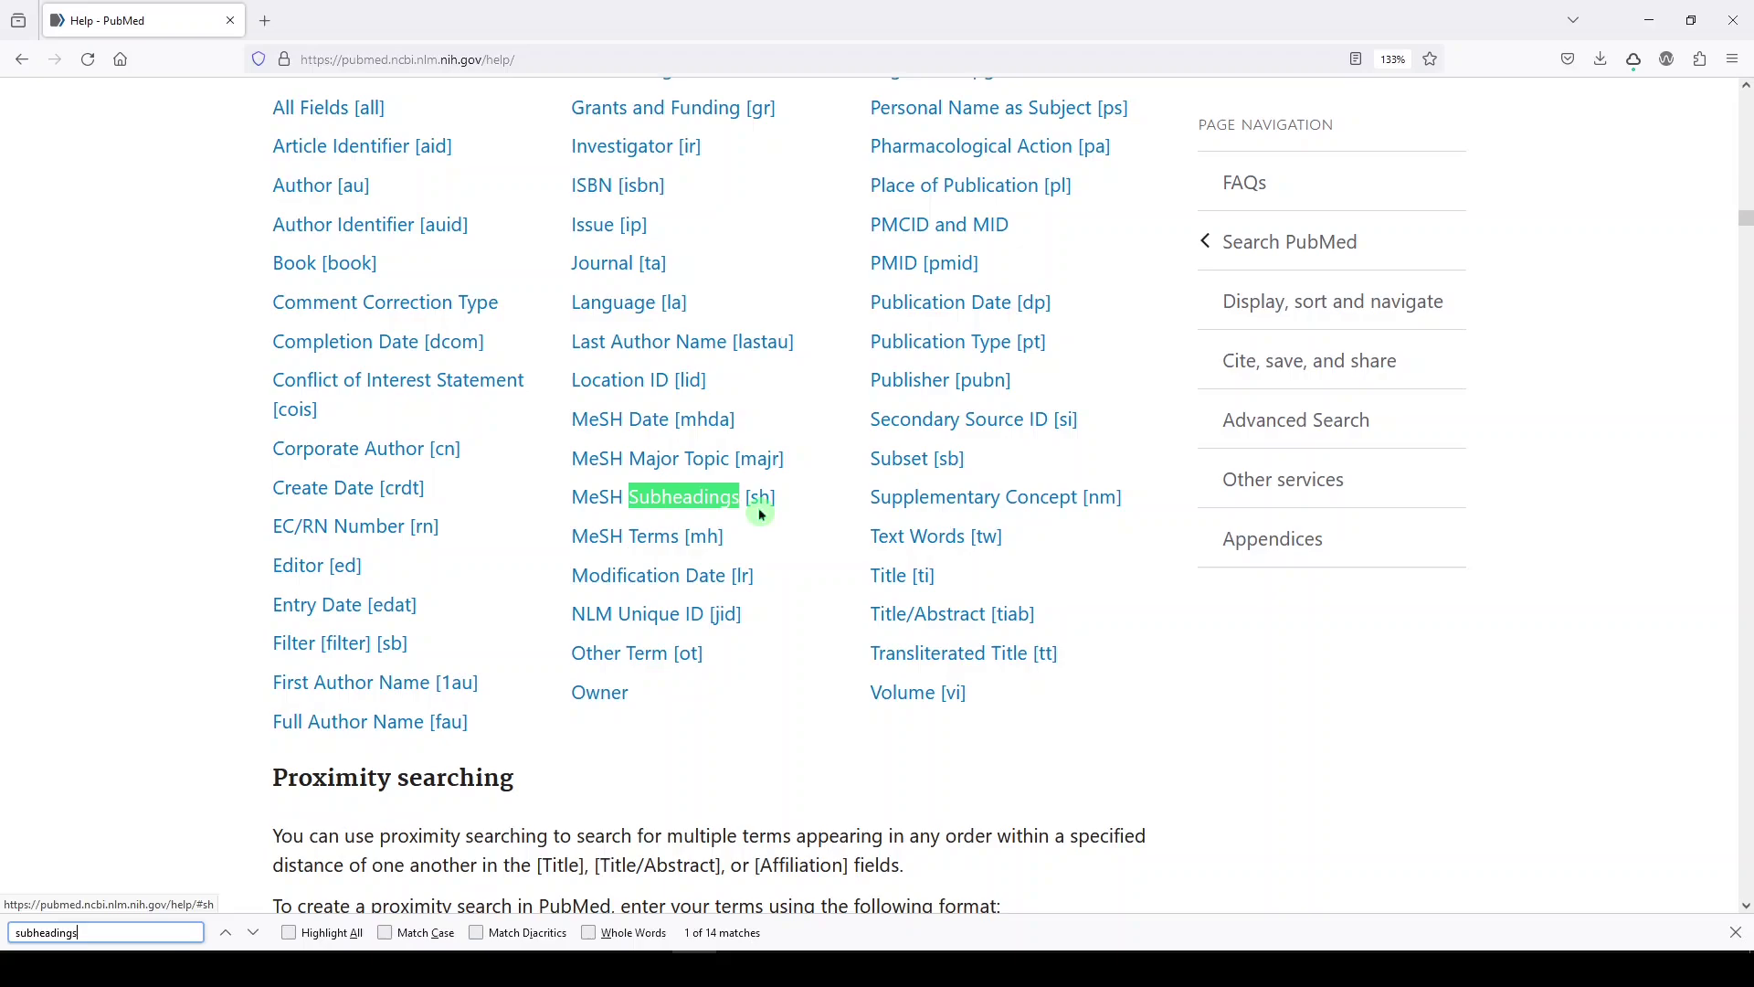
{"action": "left_click", "coordinate": [255, 933]}
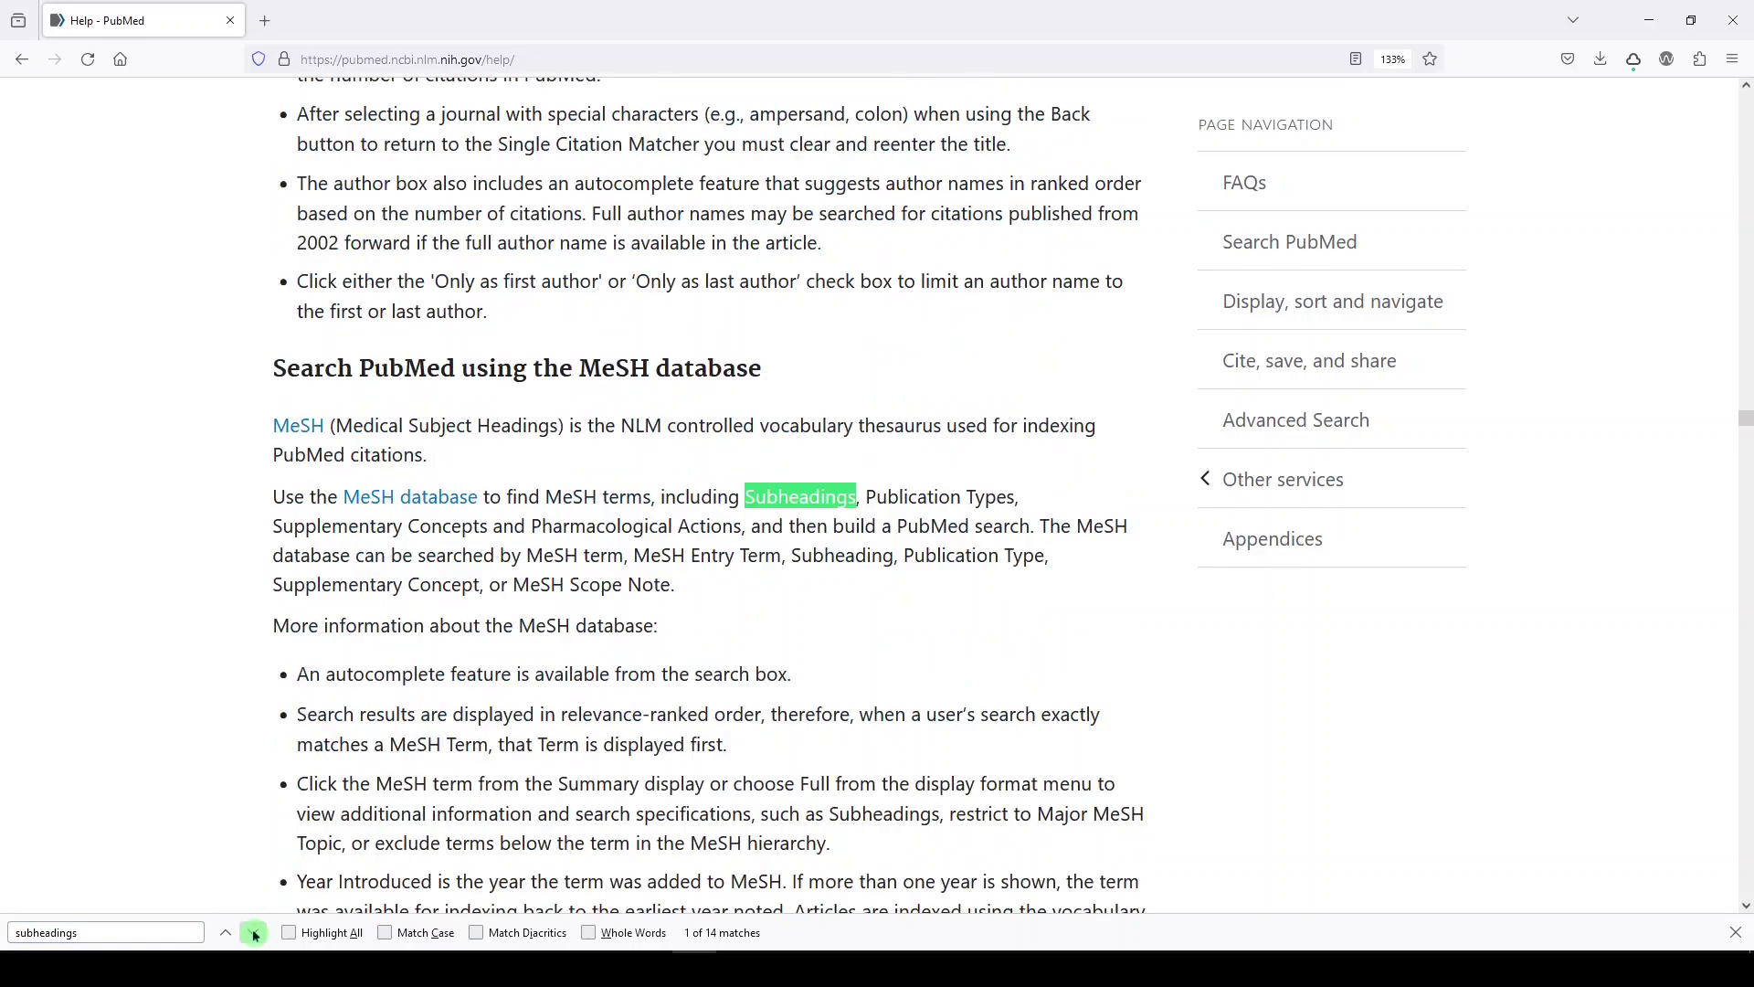
{"action": "left_click", "coordinate": [257, 934]}
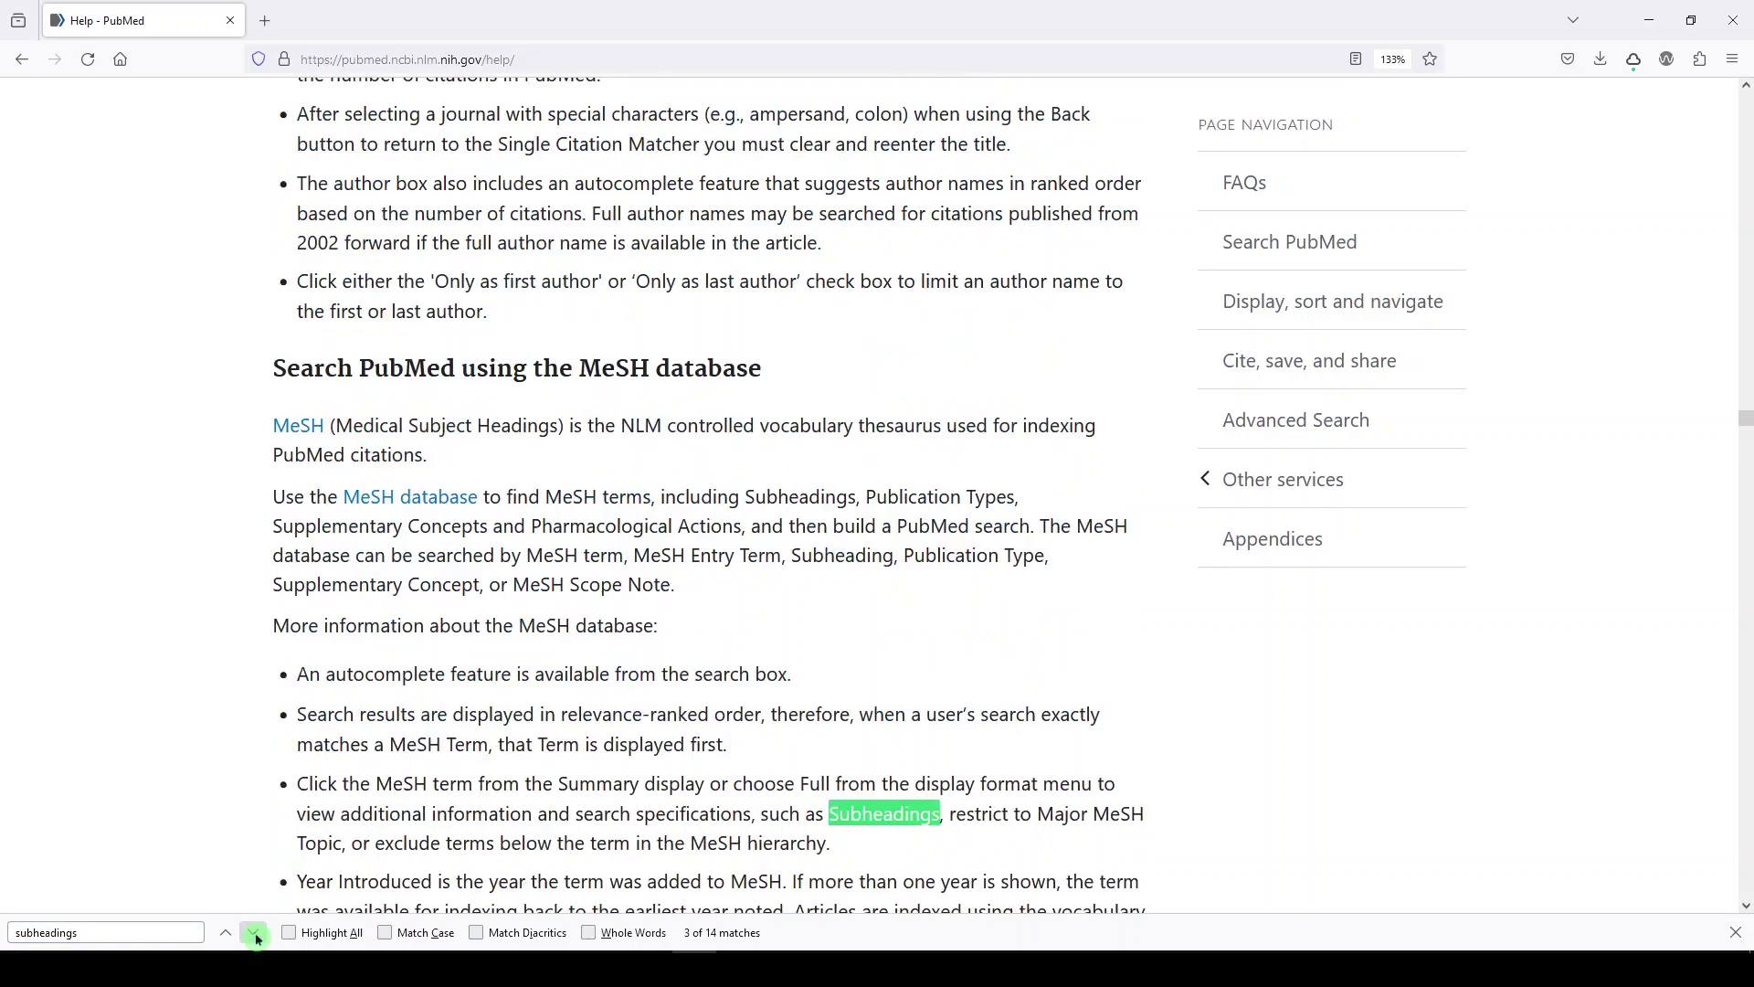
{"action": "left_click", "coordinate": [255, 933]}
{"action": "left_click", "coordinate": [399, 505]}
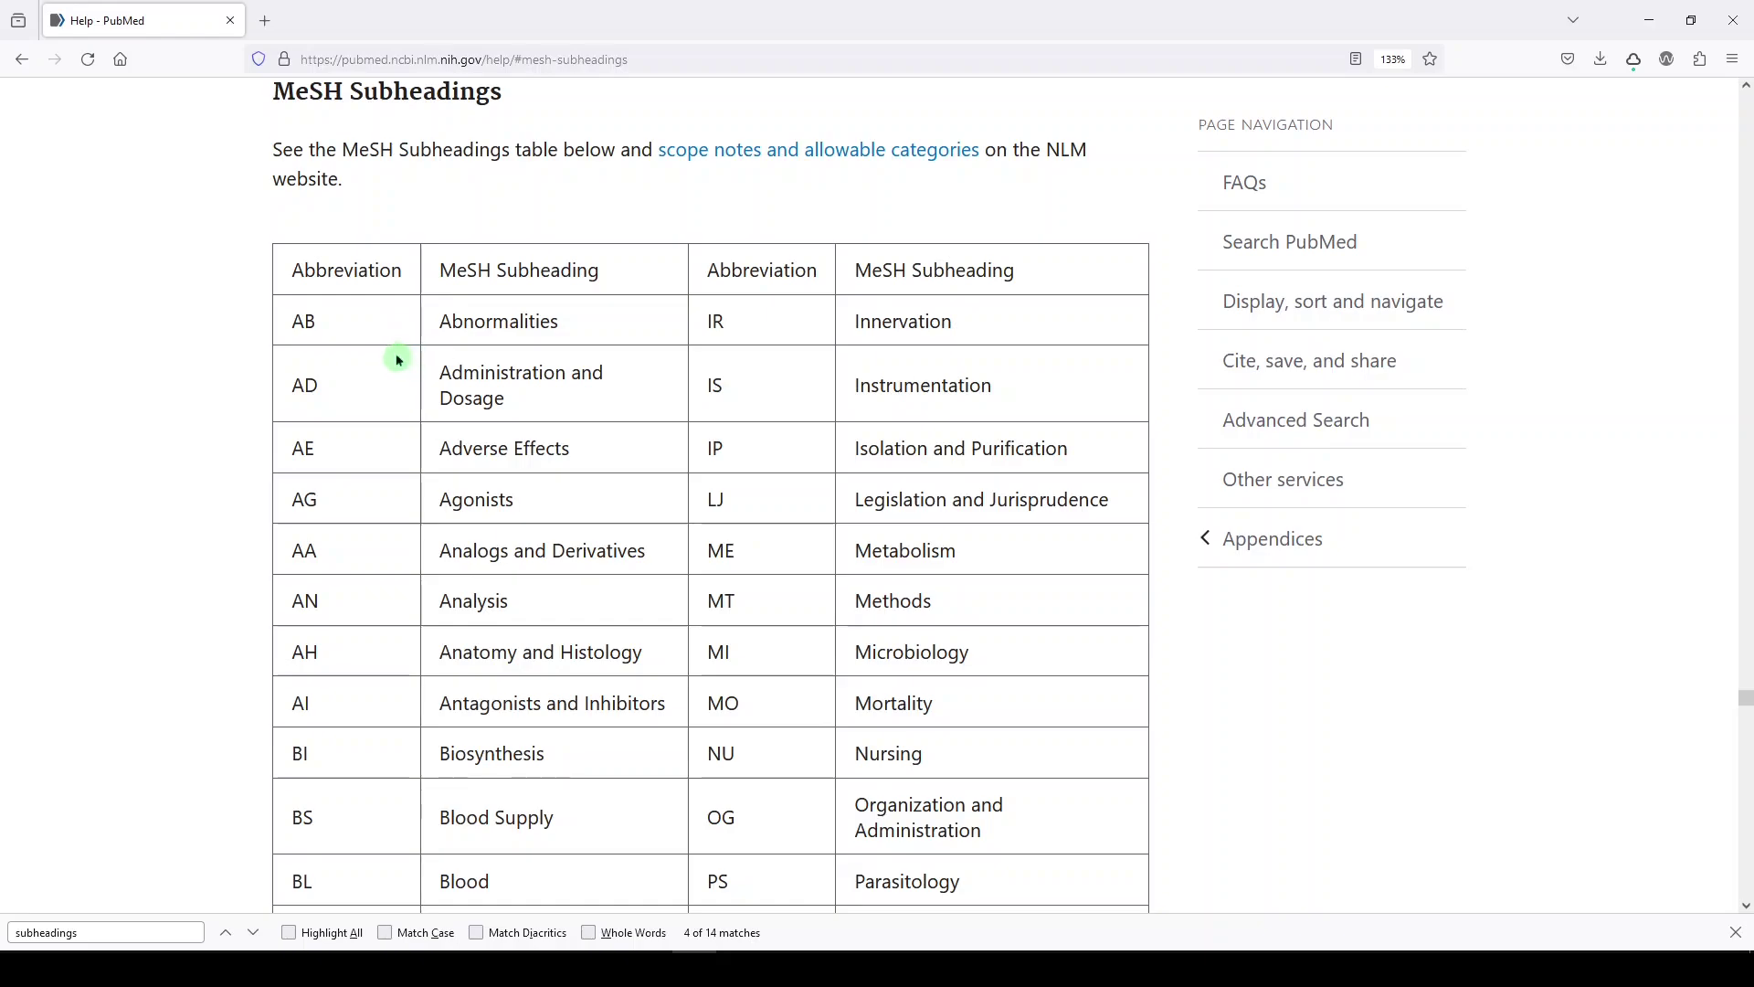
Scroll from AB Abnormalities to VI Virology, close the Find bar, and return to the heading
{"action": "scroll", "coordinate": [416, 361], "scroll_direction": "down", "scroll_amount": 3}
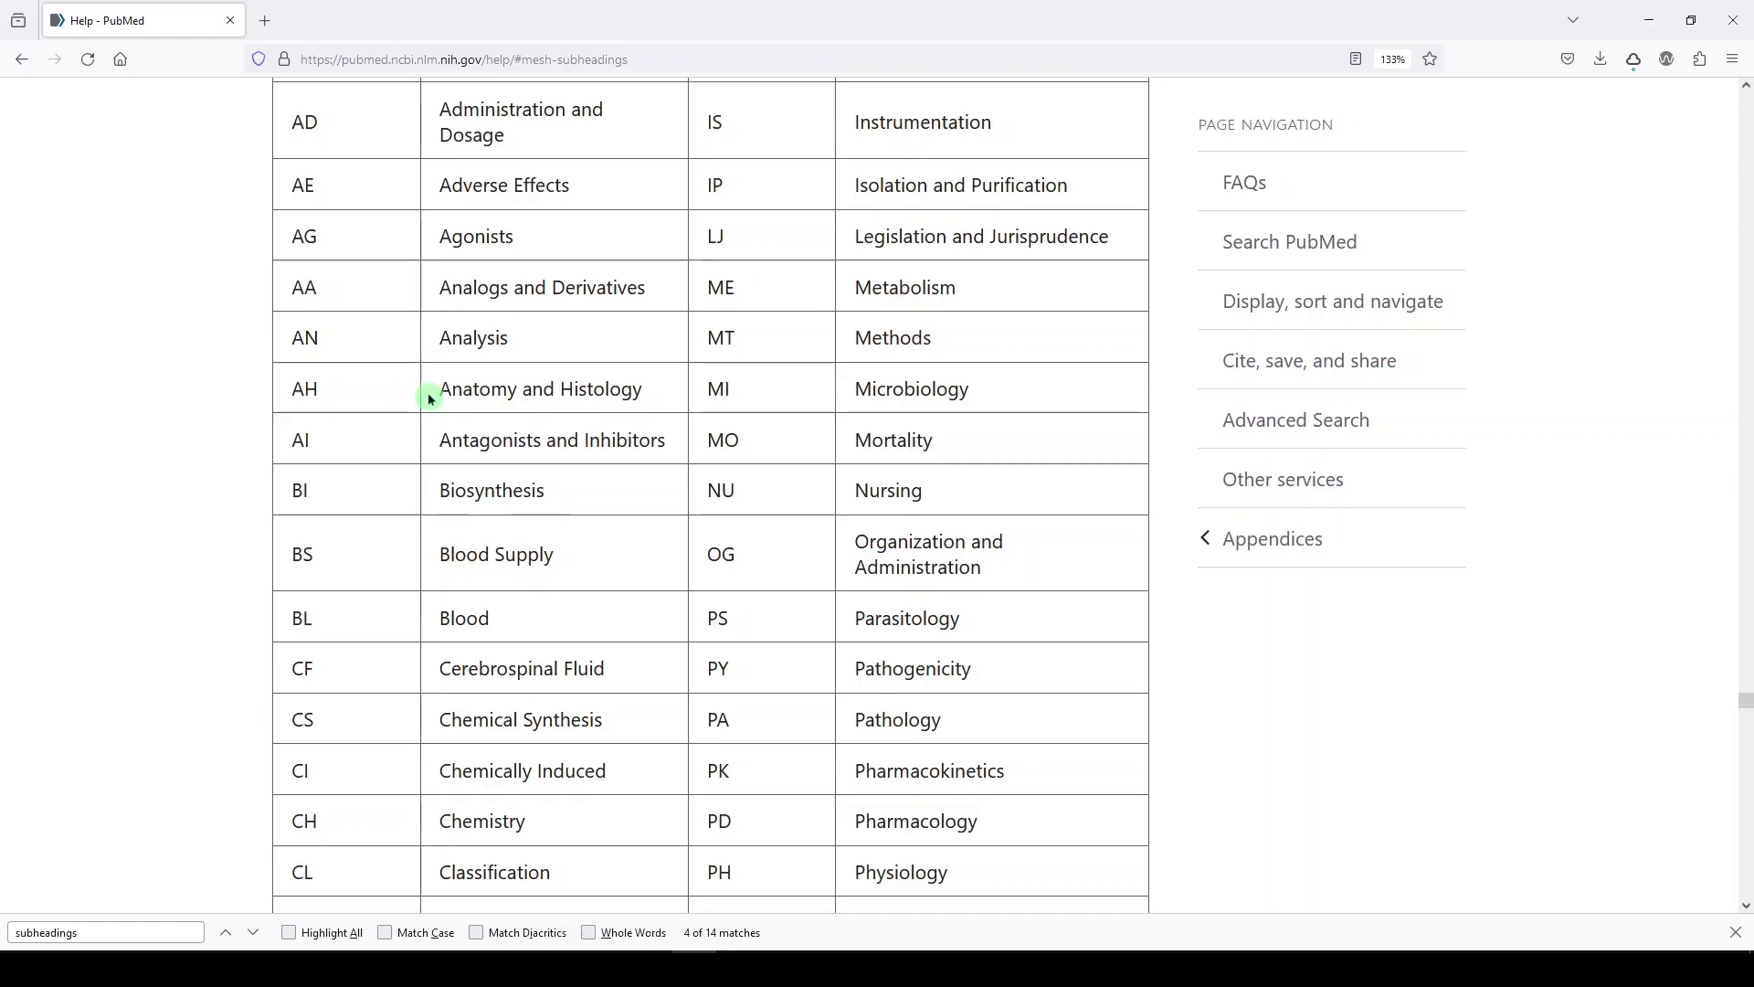
{"action": "scroll", "coordinate": [443, 494], "scroll_direction": "down", "scroll_amount": 2}
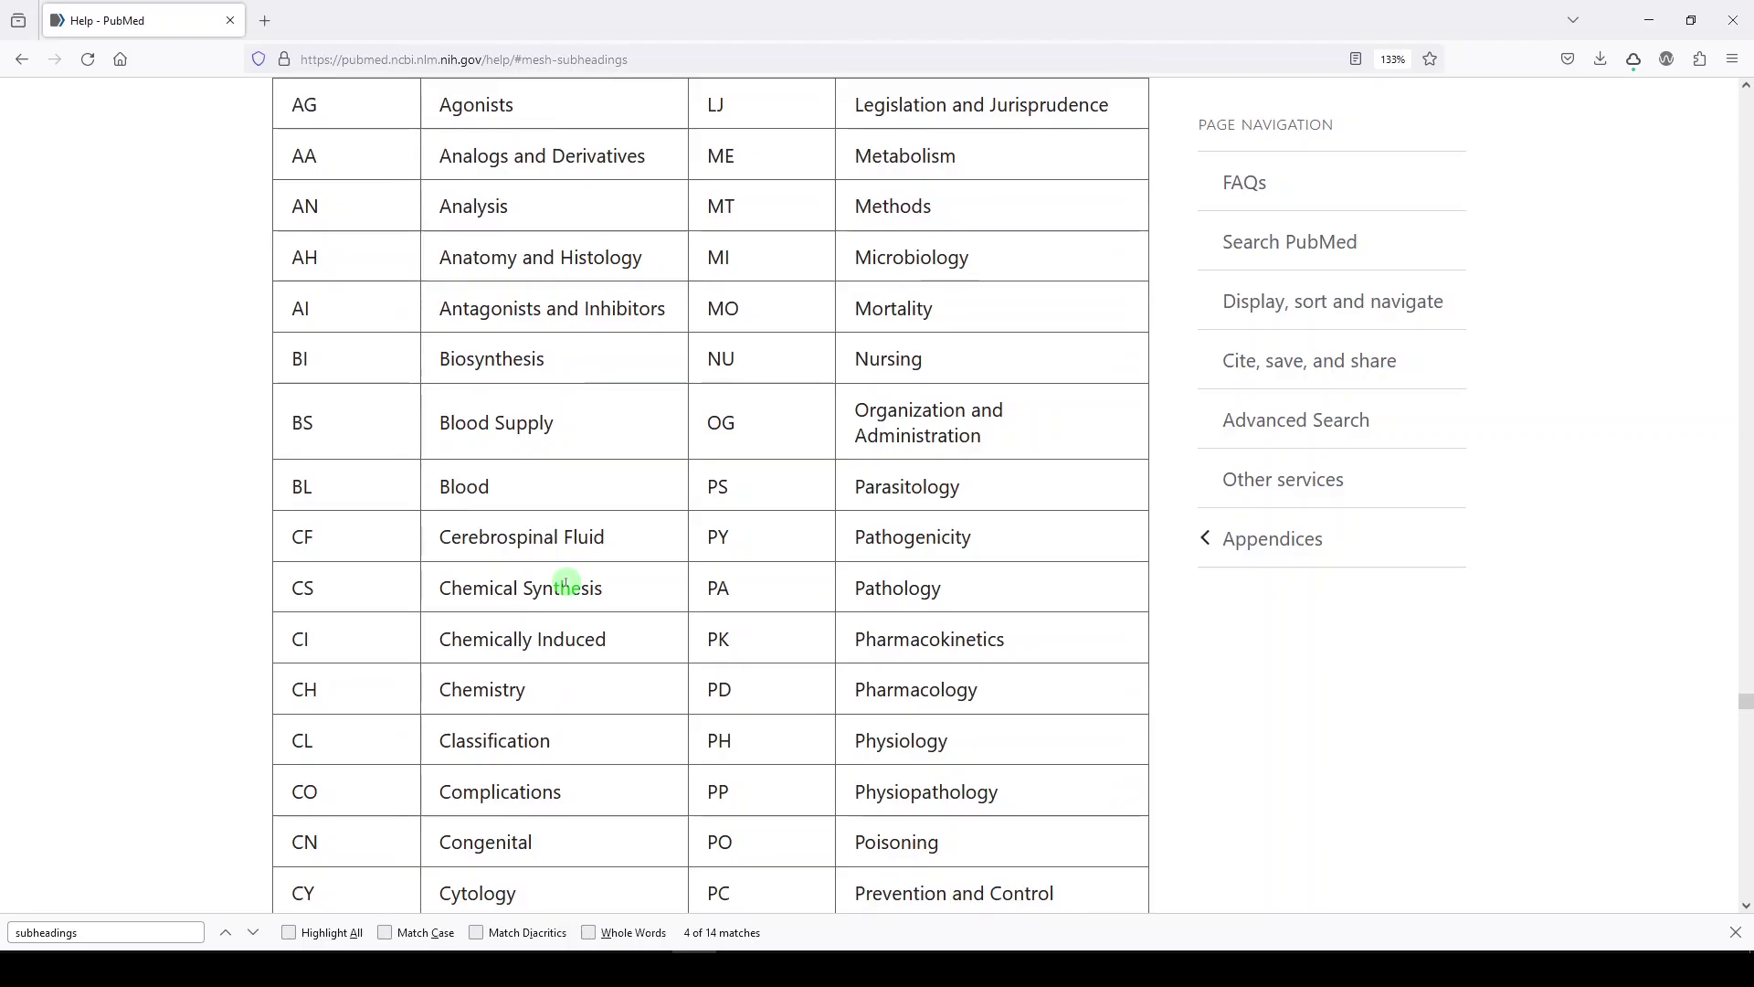
{"action": "left_click", "coordinate": [1734, 932]}
{"action": "scroll", "coordinate": [1175, 803], "scroll_direction": "down", "scroll_amount": 10}
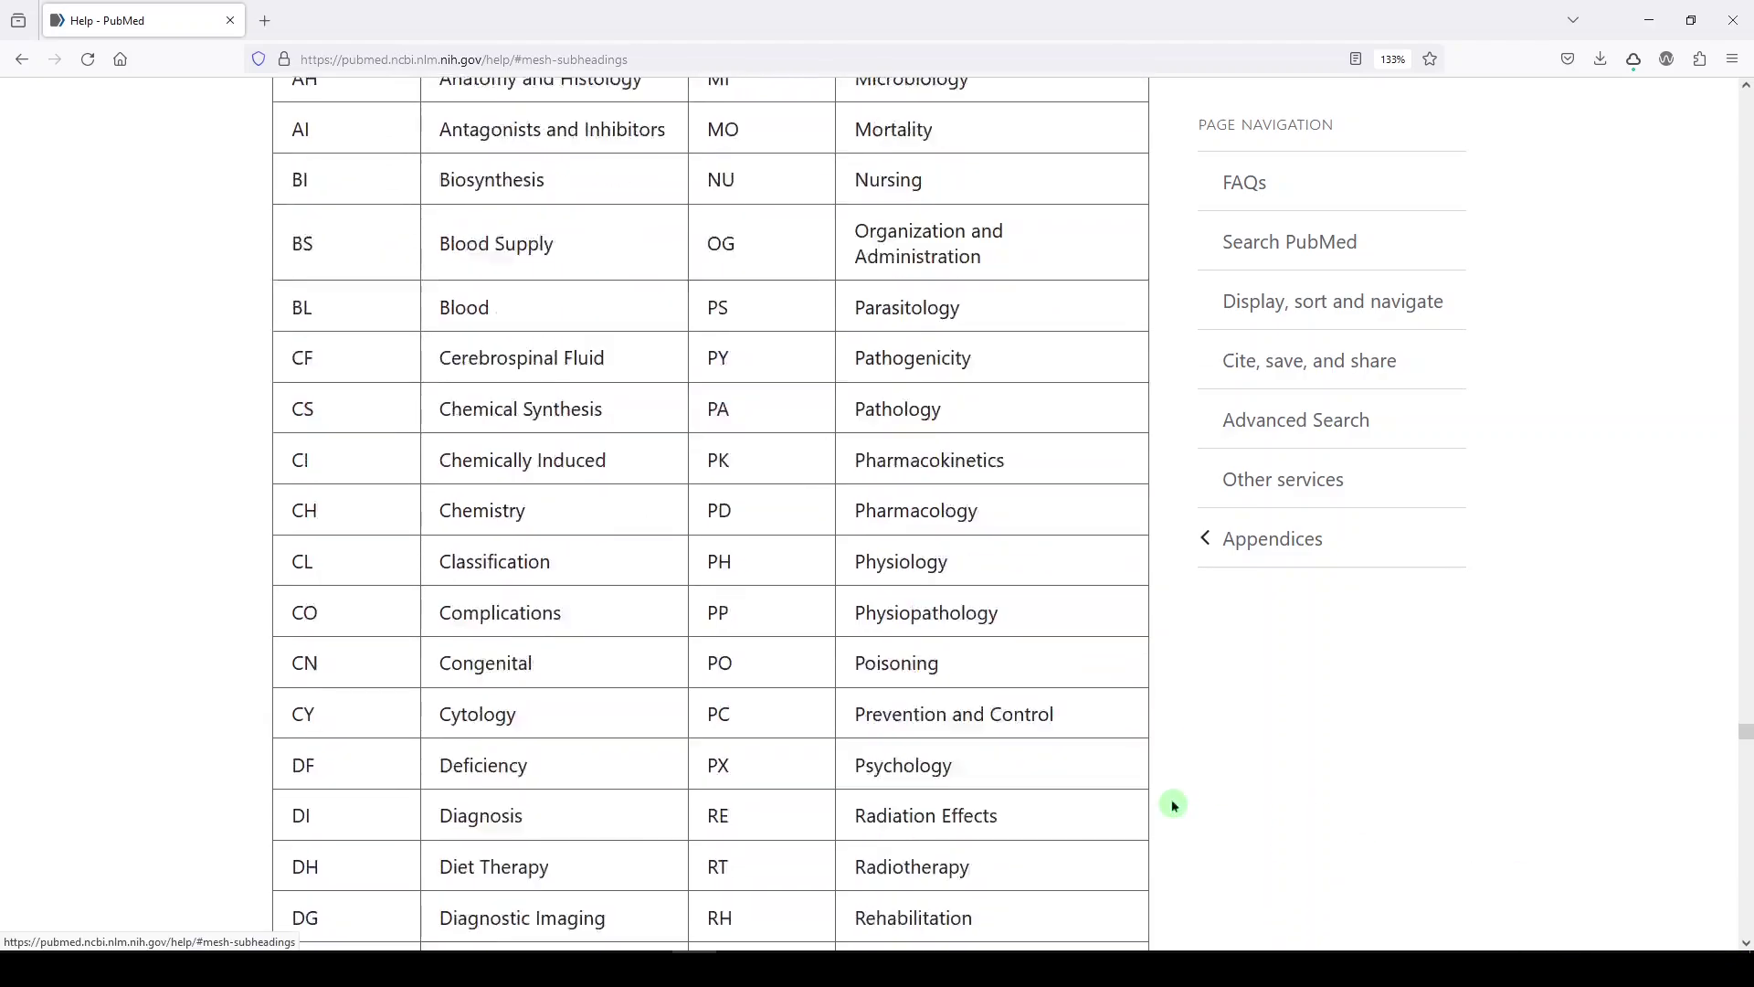
{"action": "scroll", "coordinate": [843, 740], "scroll_direction": "down", "scroll_amount": 6}
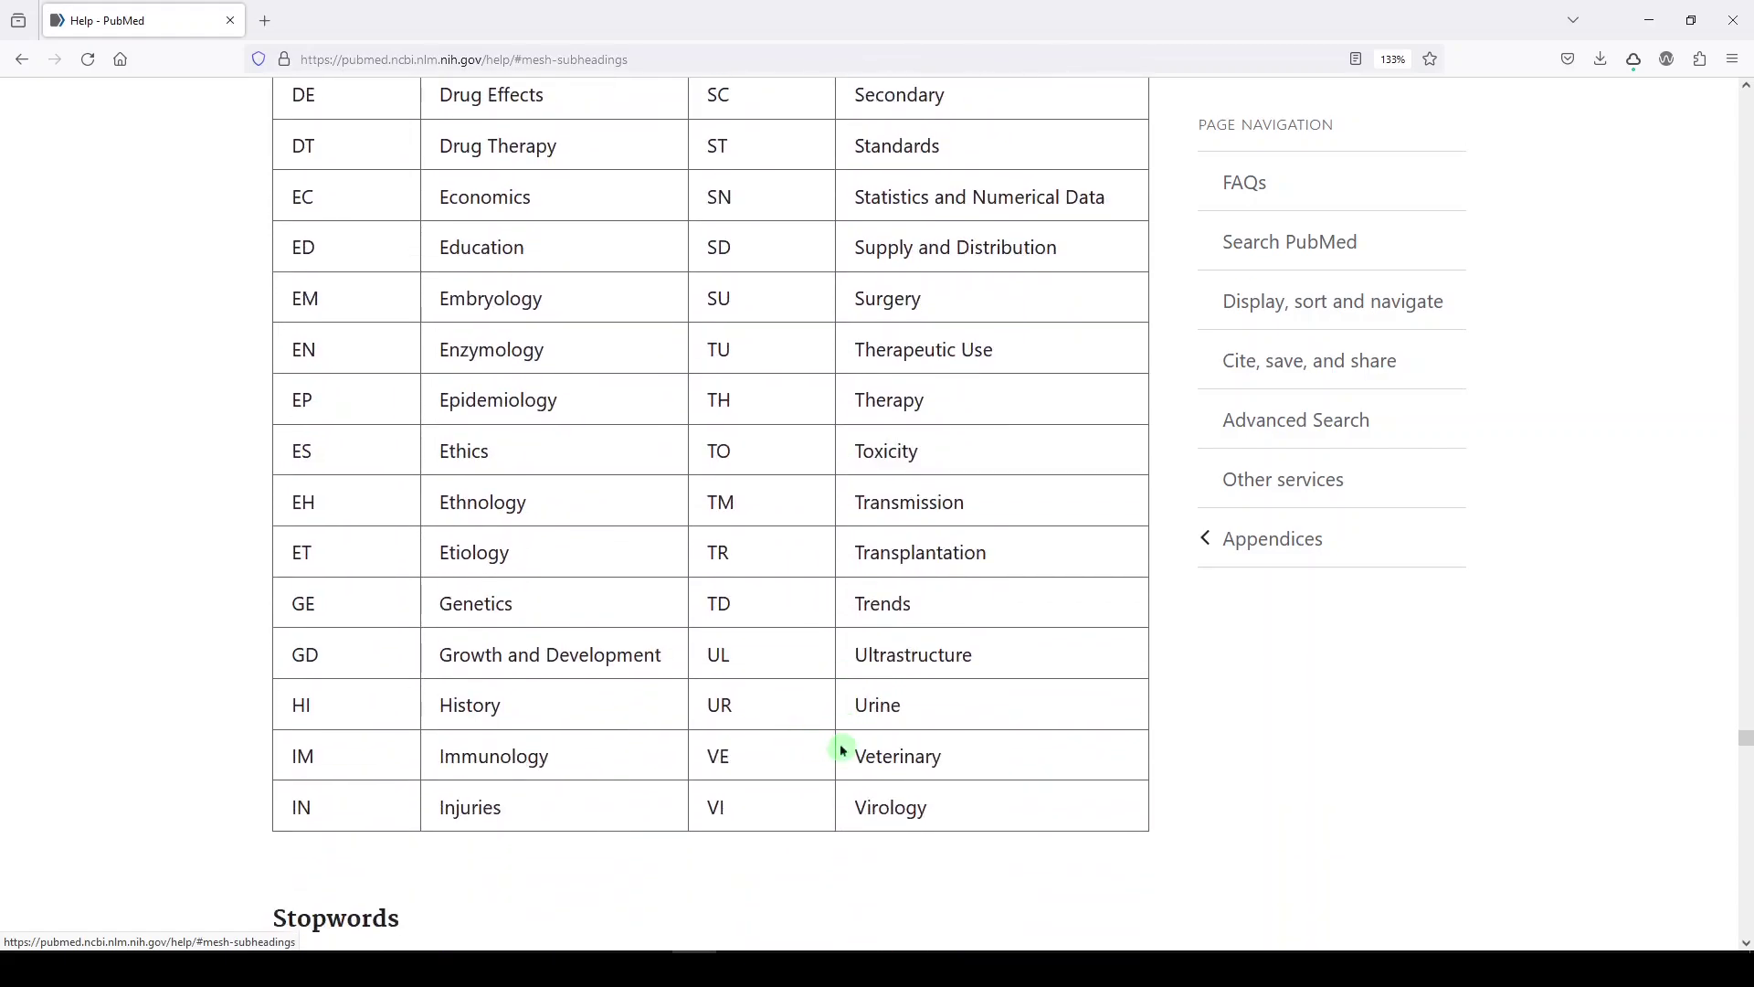
{"action": "scroll", "coordinate": [850, 740], "scroll_direction": "up", "scroll_amount": 9}
{"action": "scroll", "coordinate": [637, 721], "scroll_direction": "up", "scroll_amount": 8}
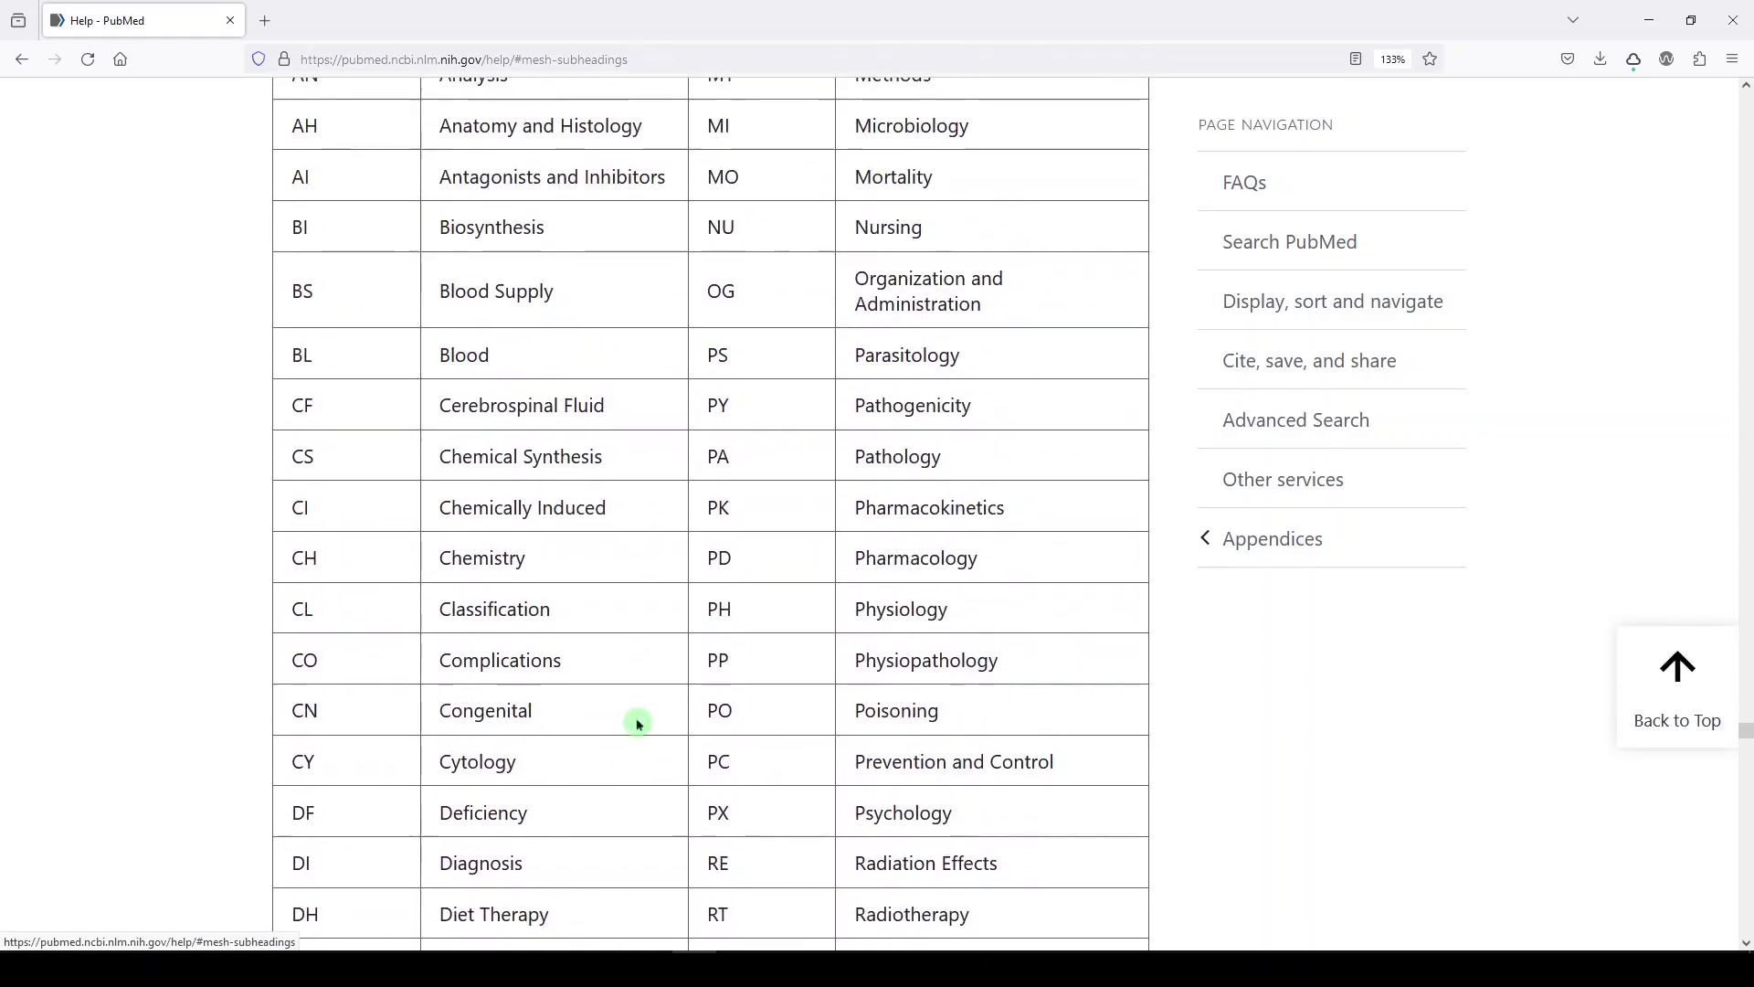
{"action": "scroll", "coordinate": [638, 667], "scroll_direction": "up", "scroll_amount": 11}
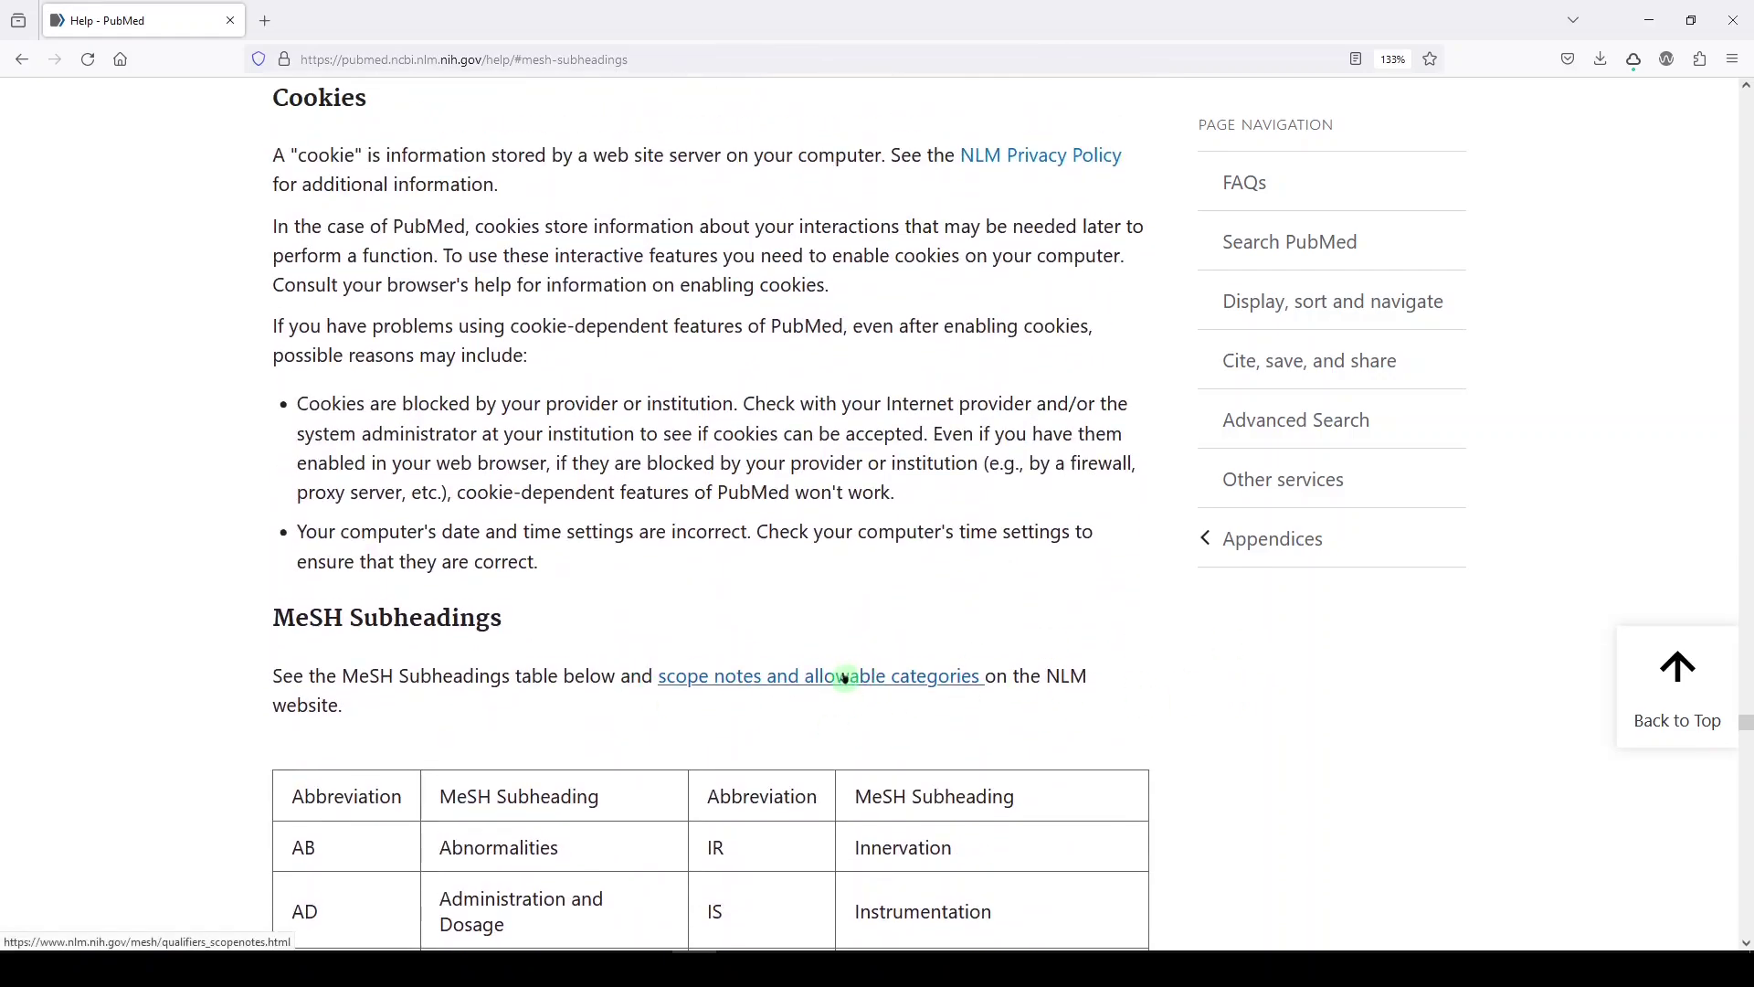
Read the NLM MeSH Qualifiers with Scope Notes page, then return to the PubMed home page
{"action": "left_click", "coordinate": [718, 686]}
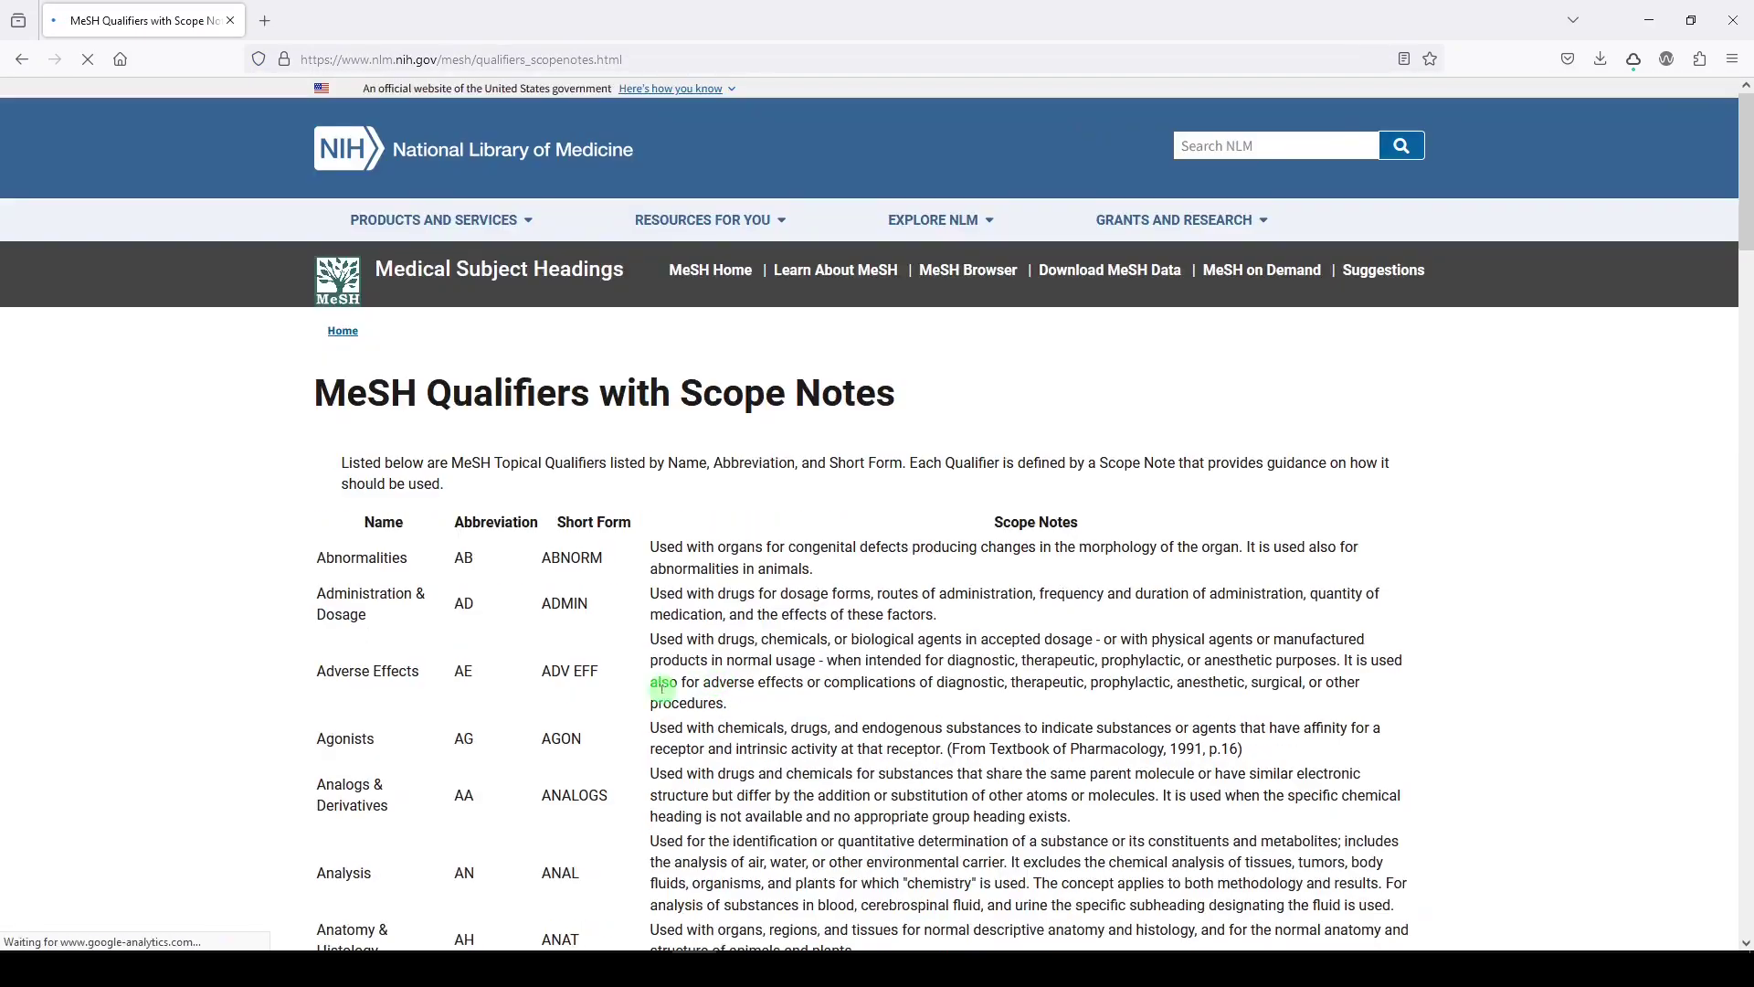
{"action": "left_click", "coordinate": [421, 547]}
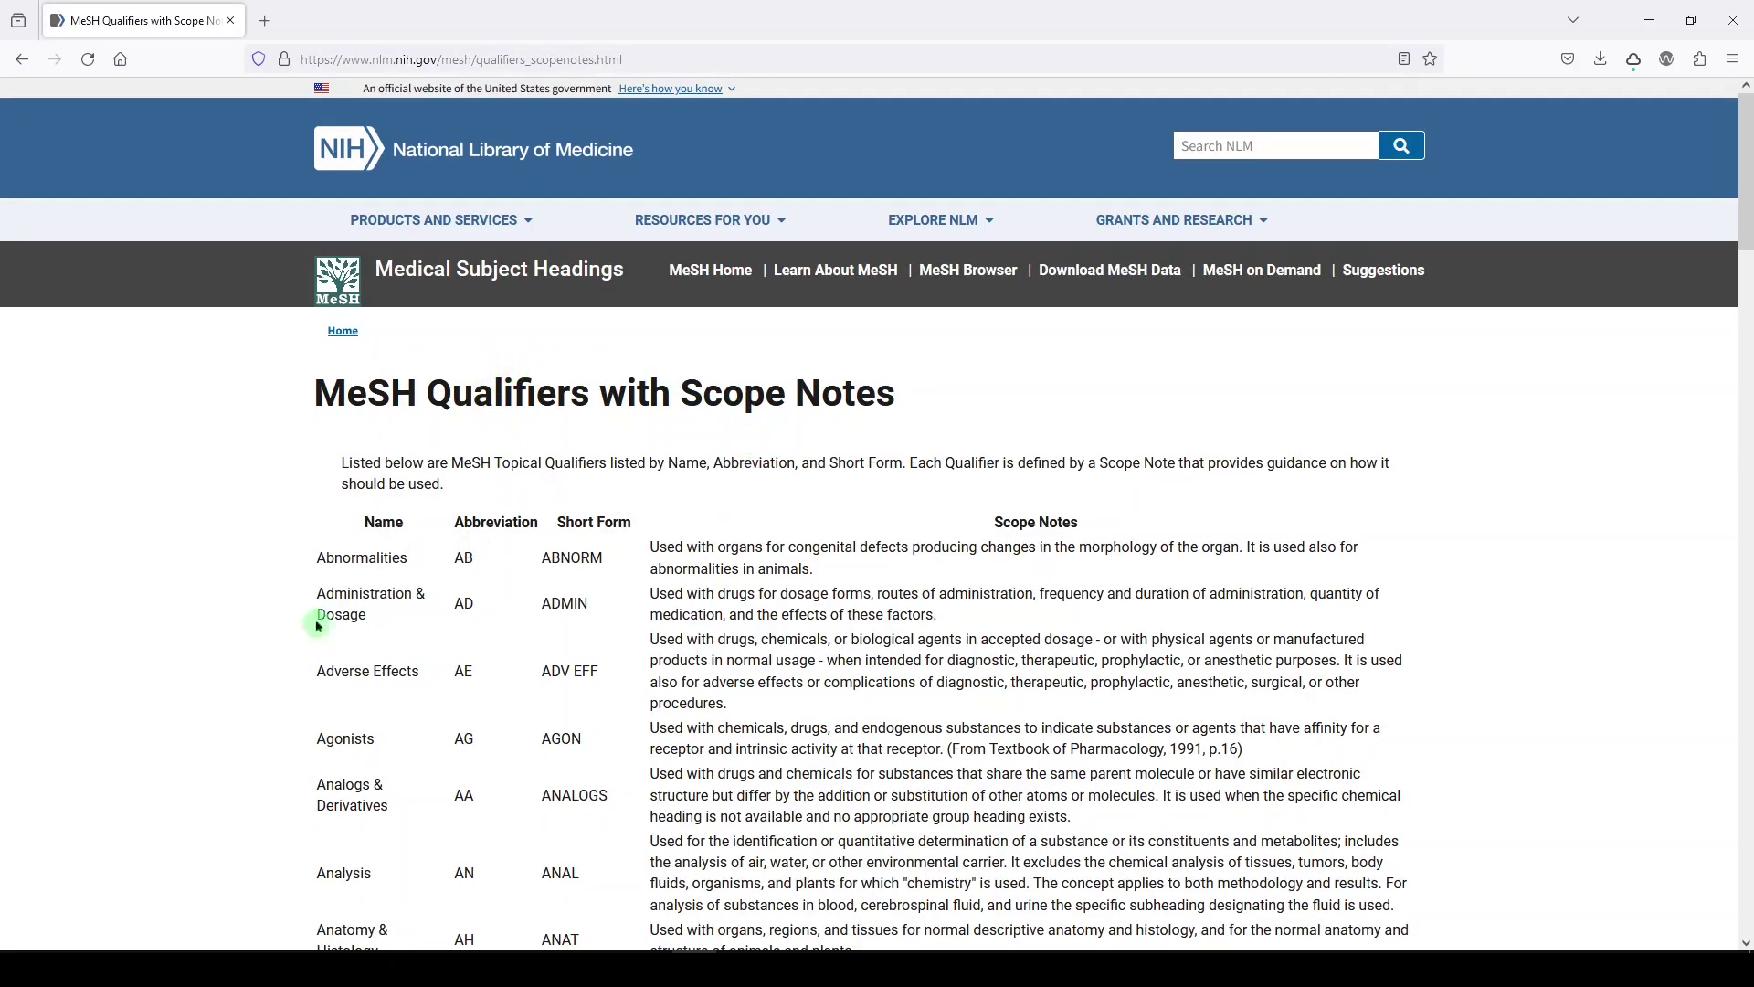
{"action": "scroll", "coordinate": [525, 612], "scroll_direction": "down", "scroll_amount": 2}
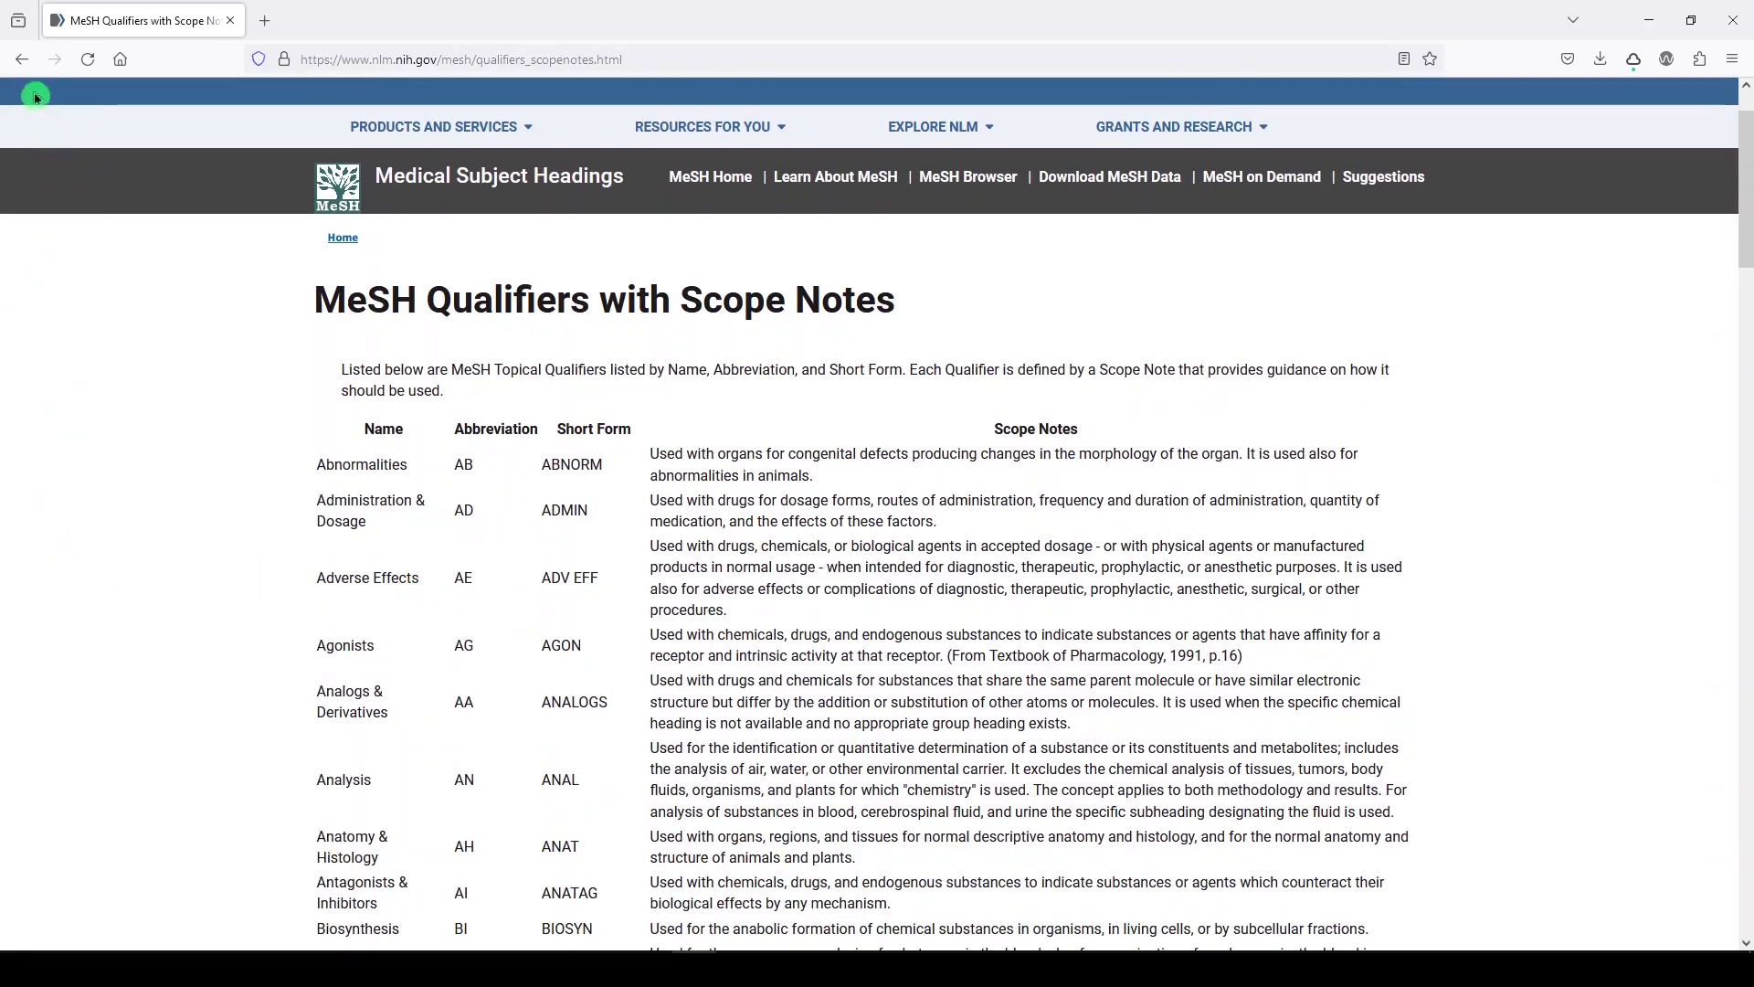
{"action": "left_click", "coordinate": [21, 61]}
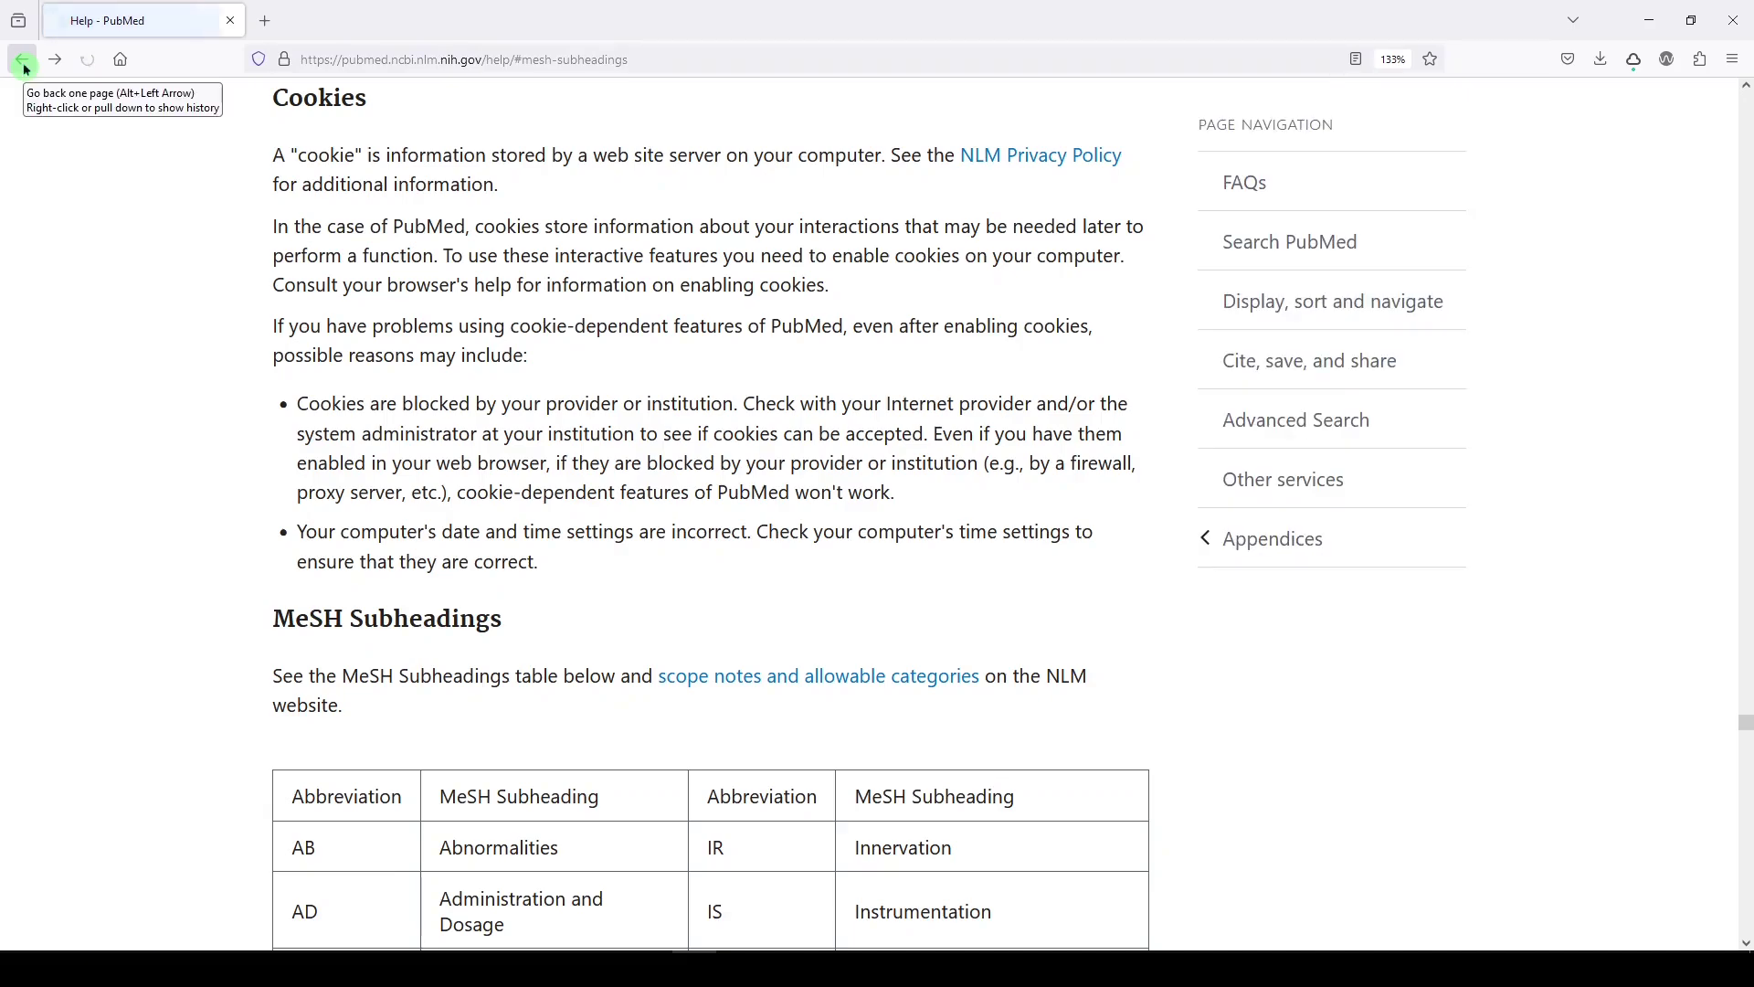
{"action": "left_click", "coordinate": [22, 60]}
{"action": "left_click", "coordinate": [25, 68]}
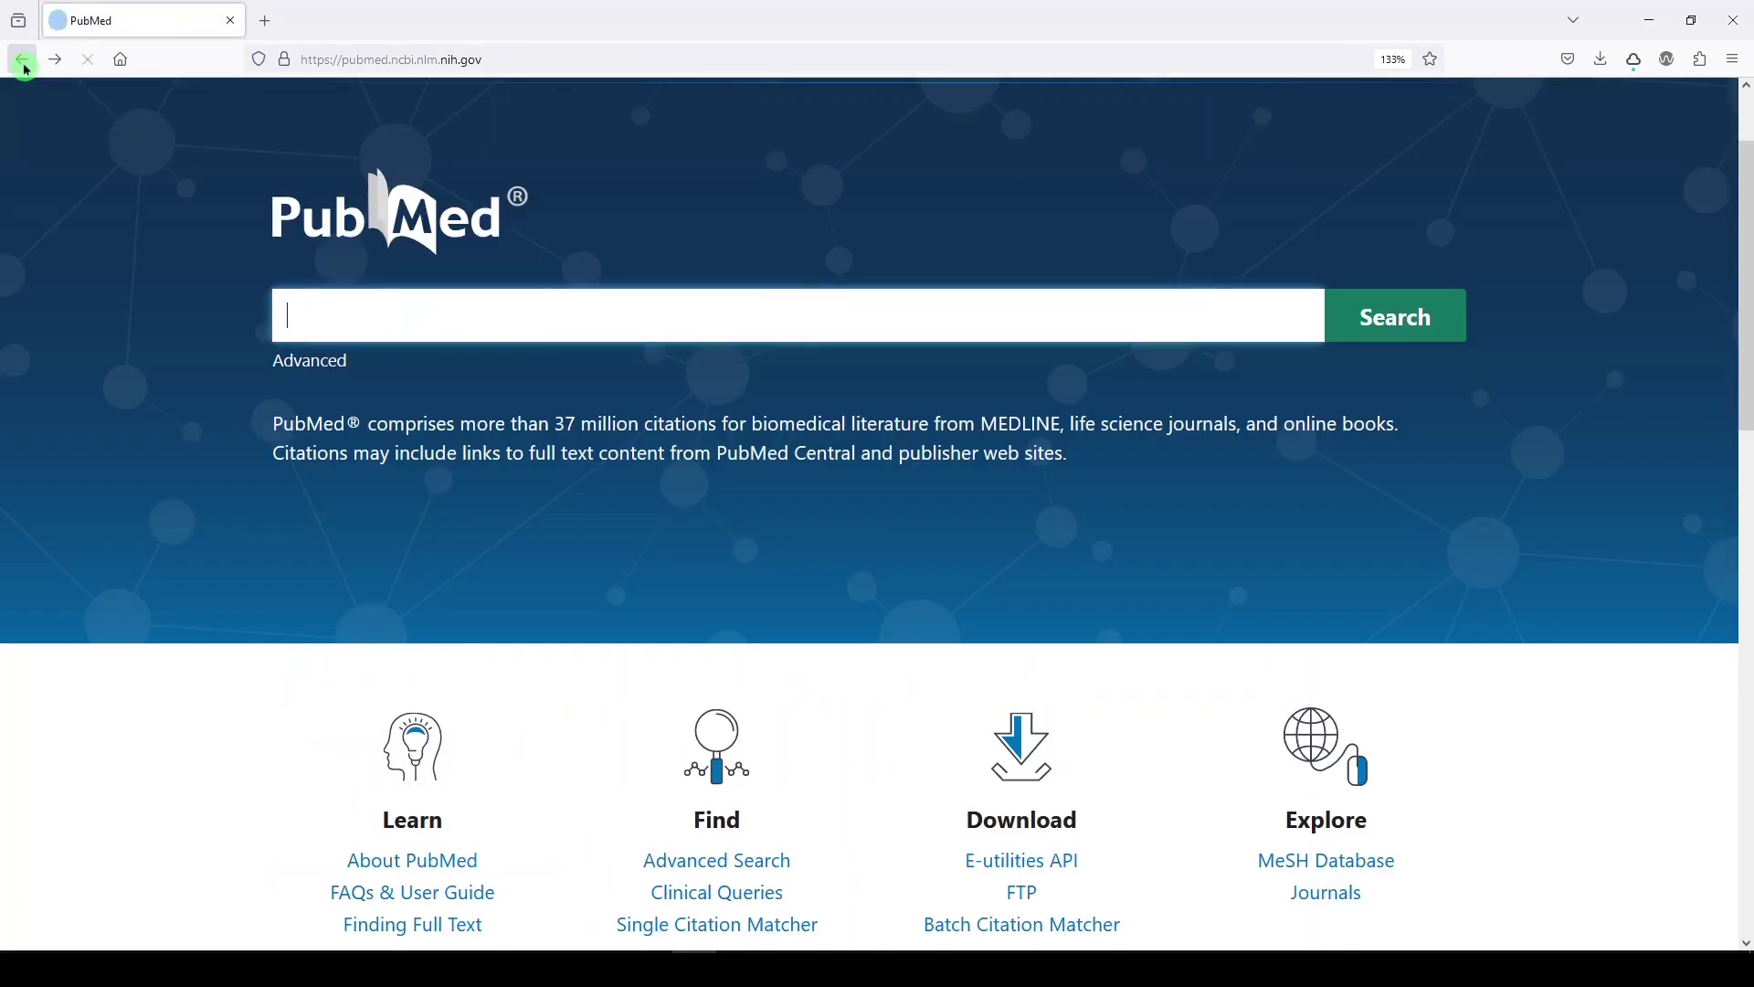
Search the MeSH Database for 'multiple sclerosis' and open the Multiple Sclerosis record
{"action": "left_click", "coordinate": [1330, 863]}
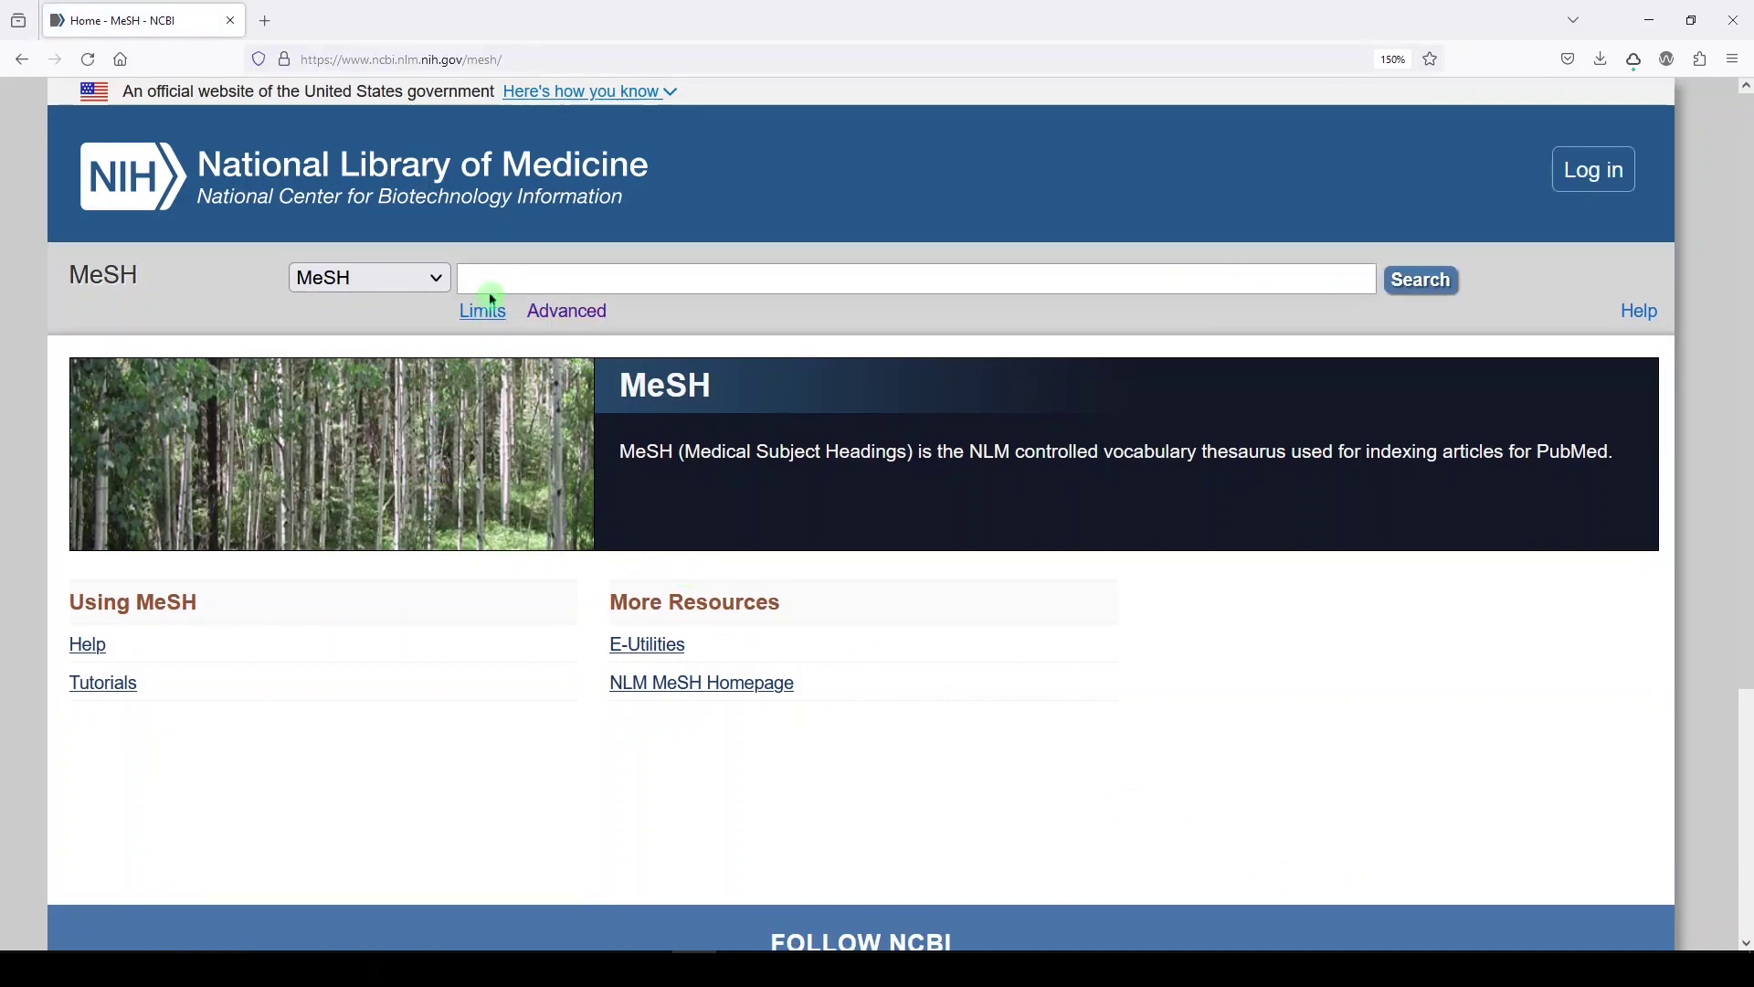
{"action": "type", "text": "multiple scler"}
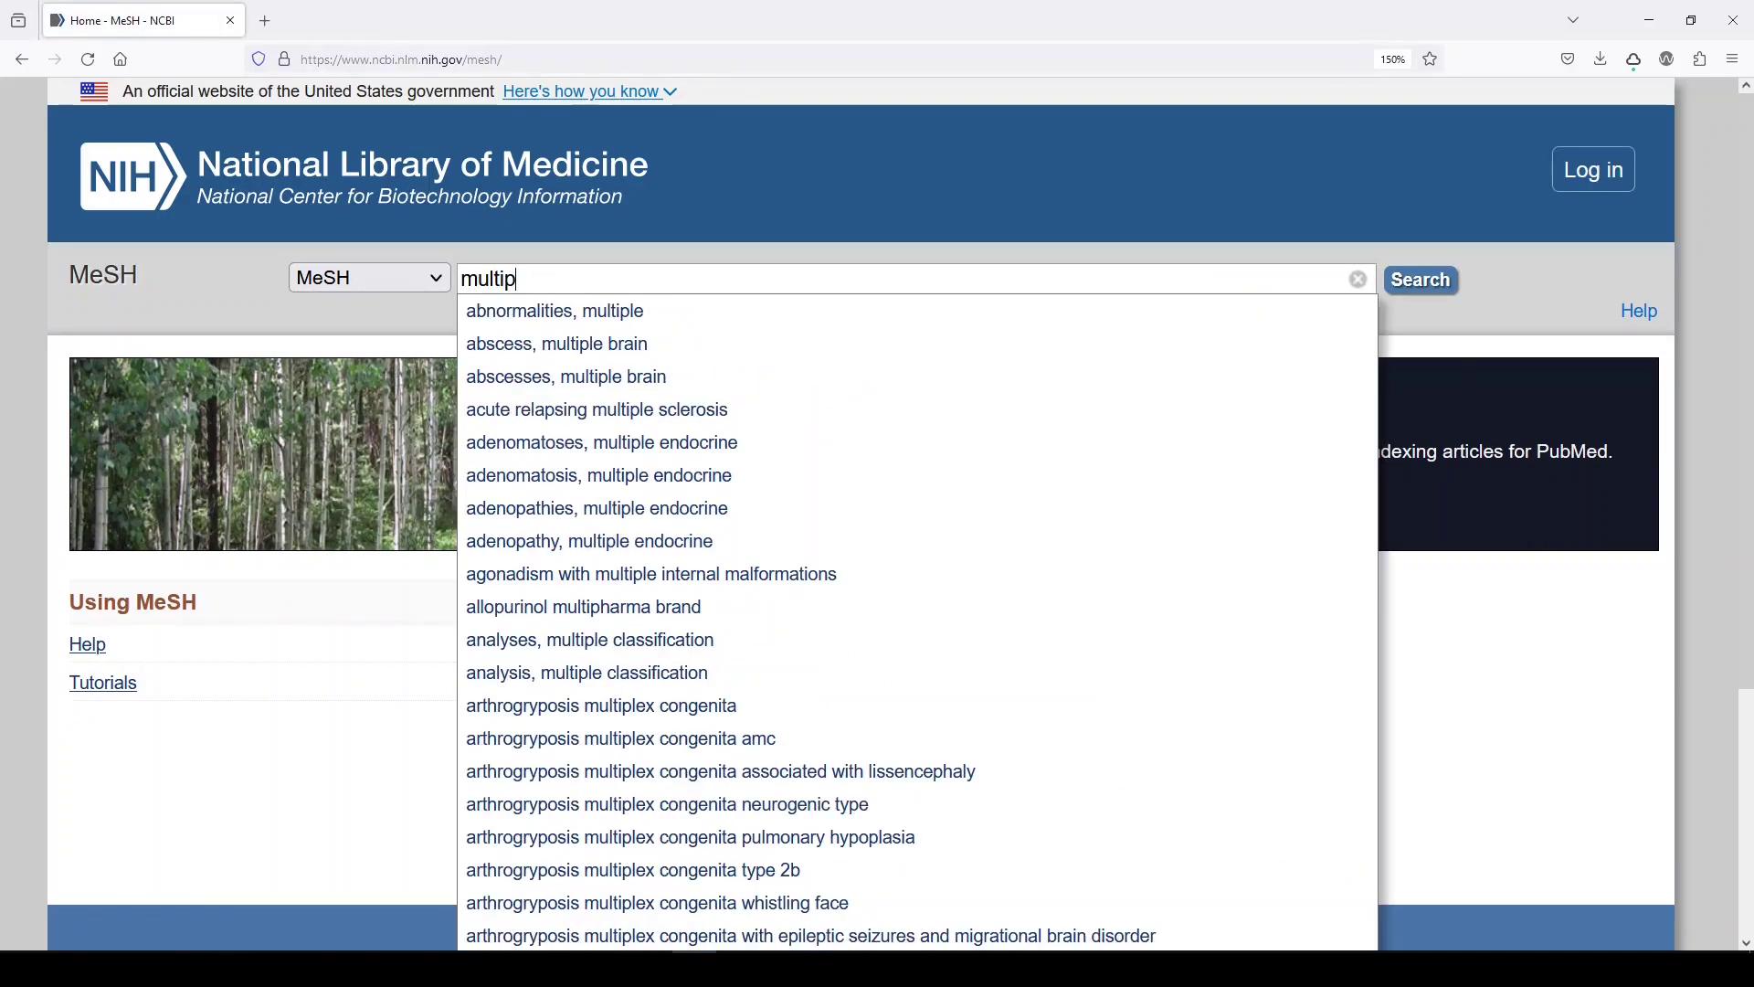
{"action": "type", "text": "osis"}
{"action": "key", "text": "Return"}
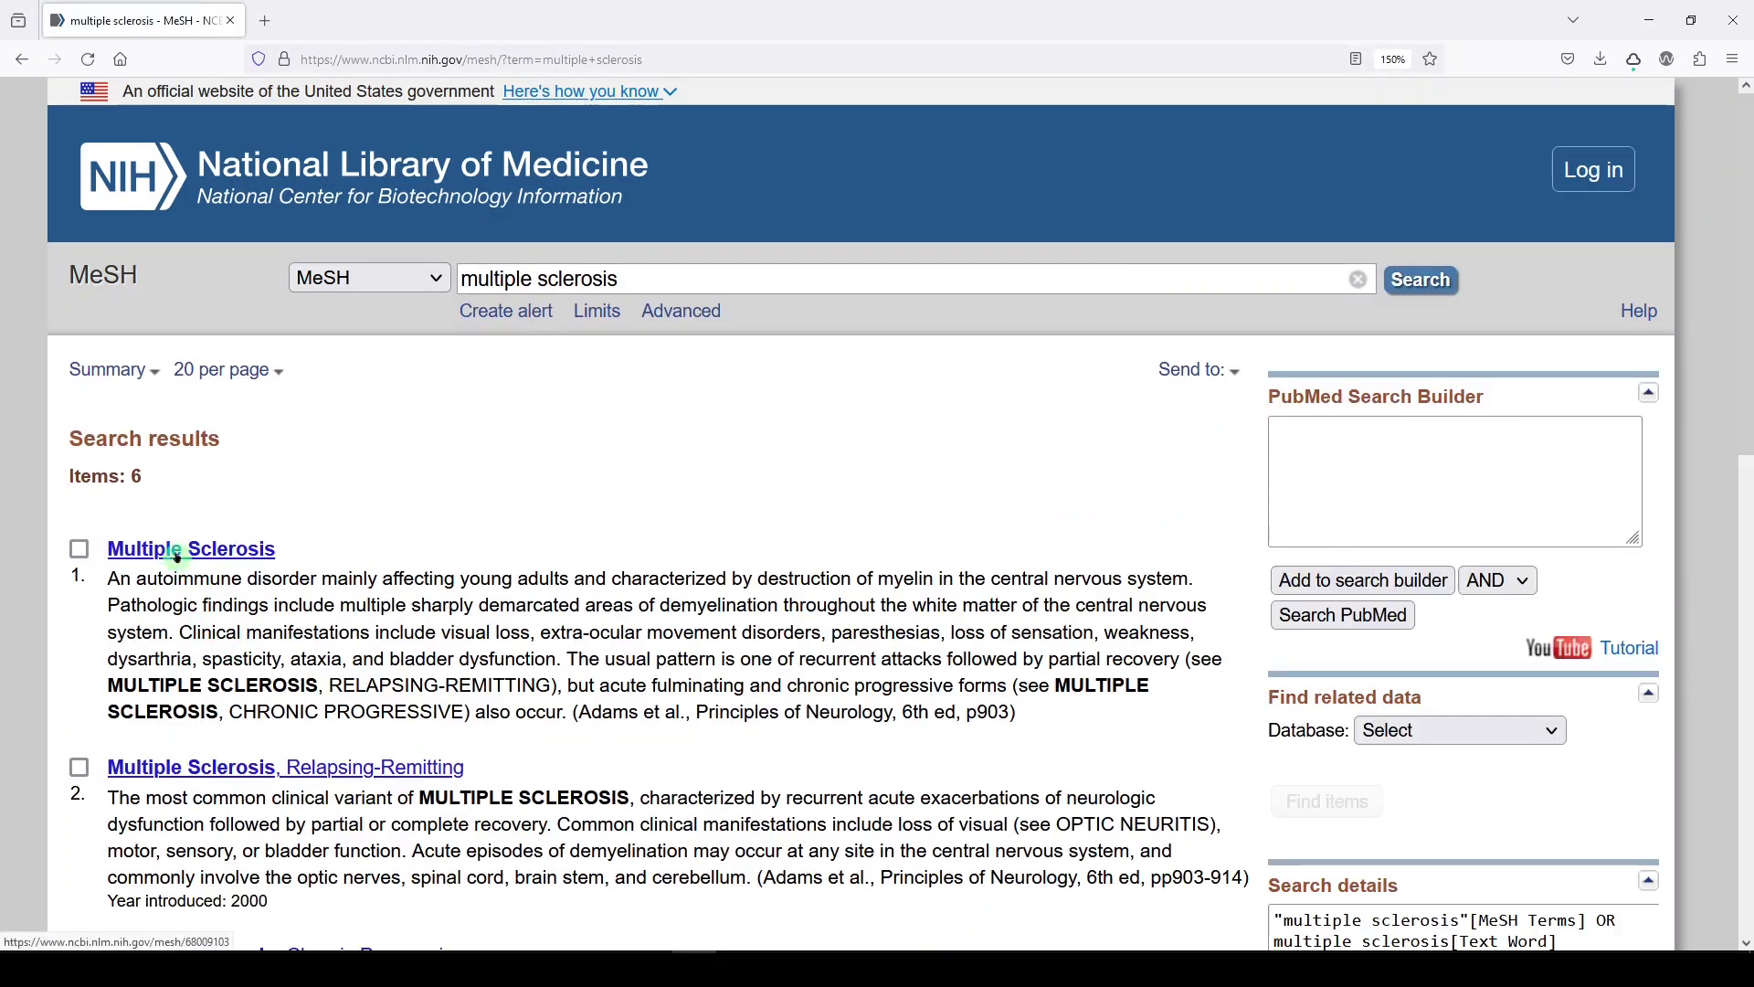
{"action": "left_click", "coordinate": [176, 549]}
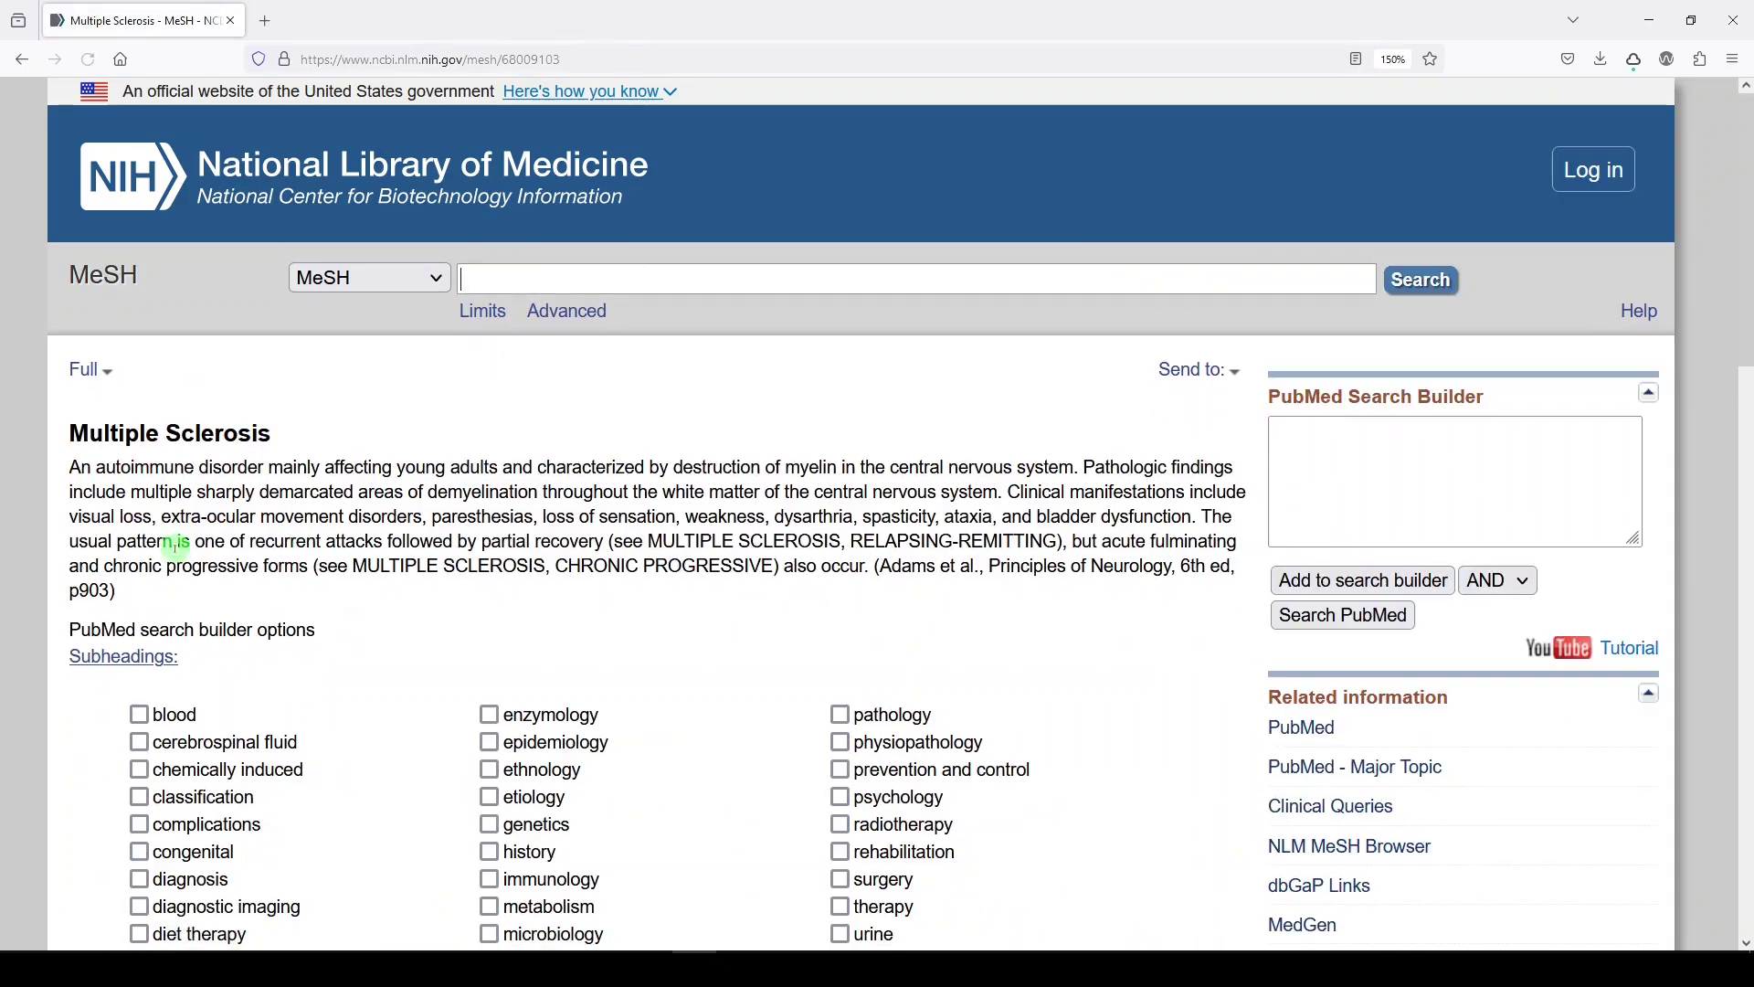
Add Multiple Sclerosis/rehabilitation to the Search Builder and point out its [Mesh] tag
{"action": "scroll", "coordinate": [187, 548], "scroll_direction": "down", "scroll_amount": 5}
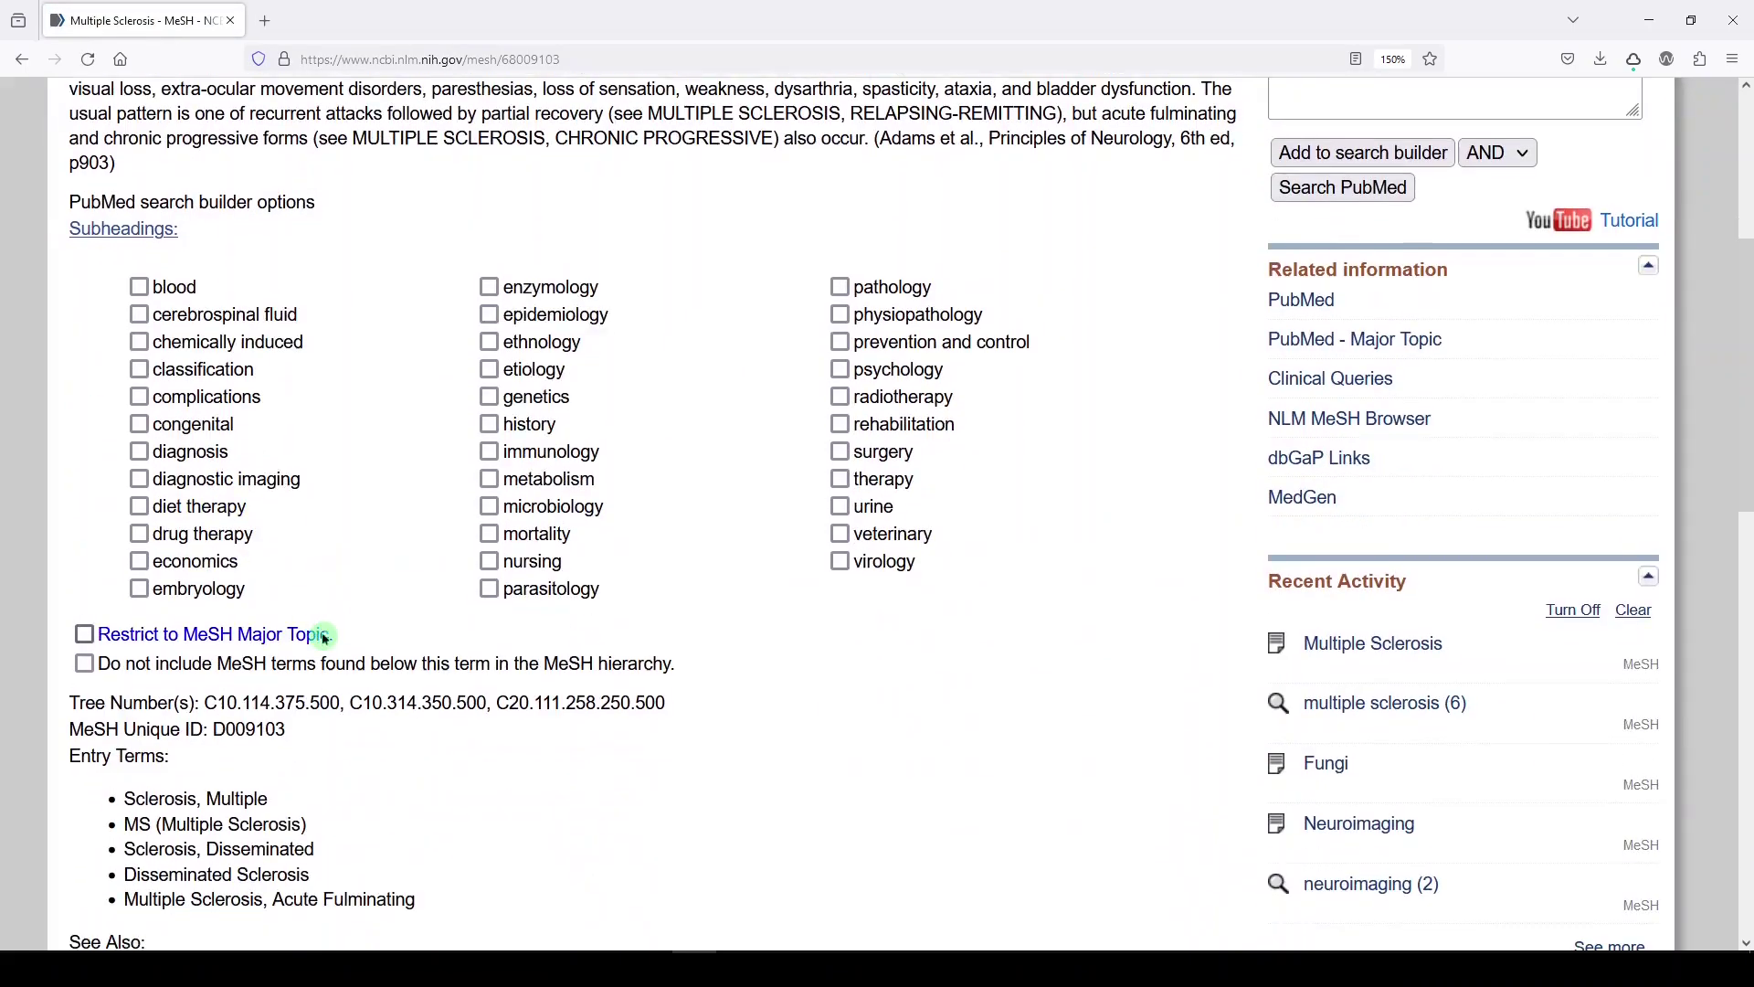
{"action": "scroll", "coordinate": [365, 724], "scroll_direction": "down", "scroll_amount": 1}
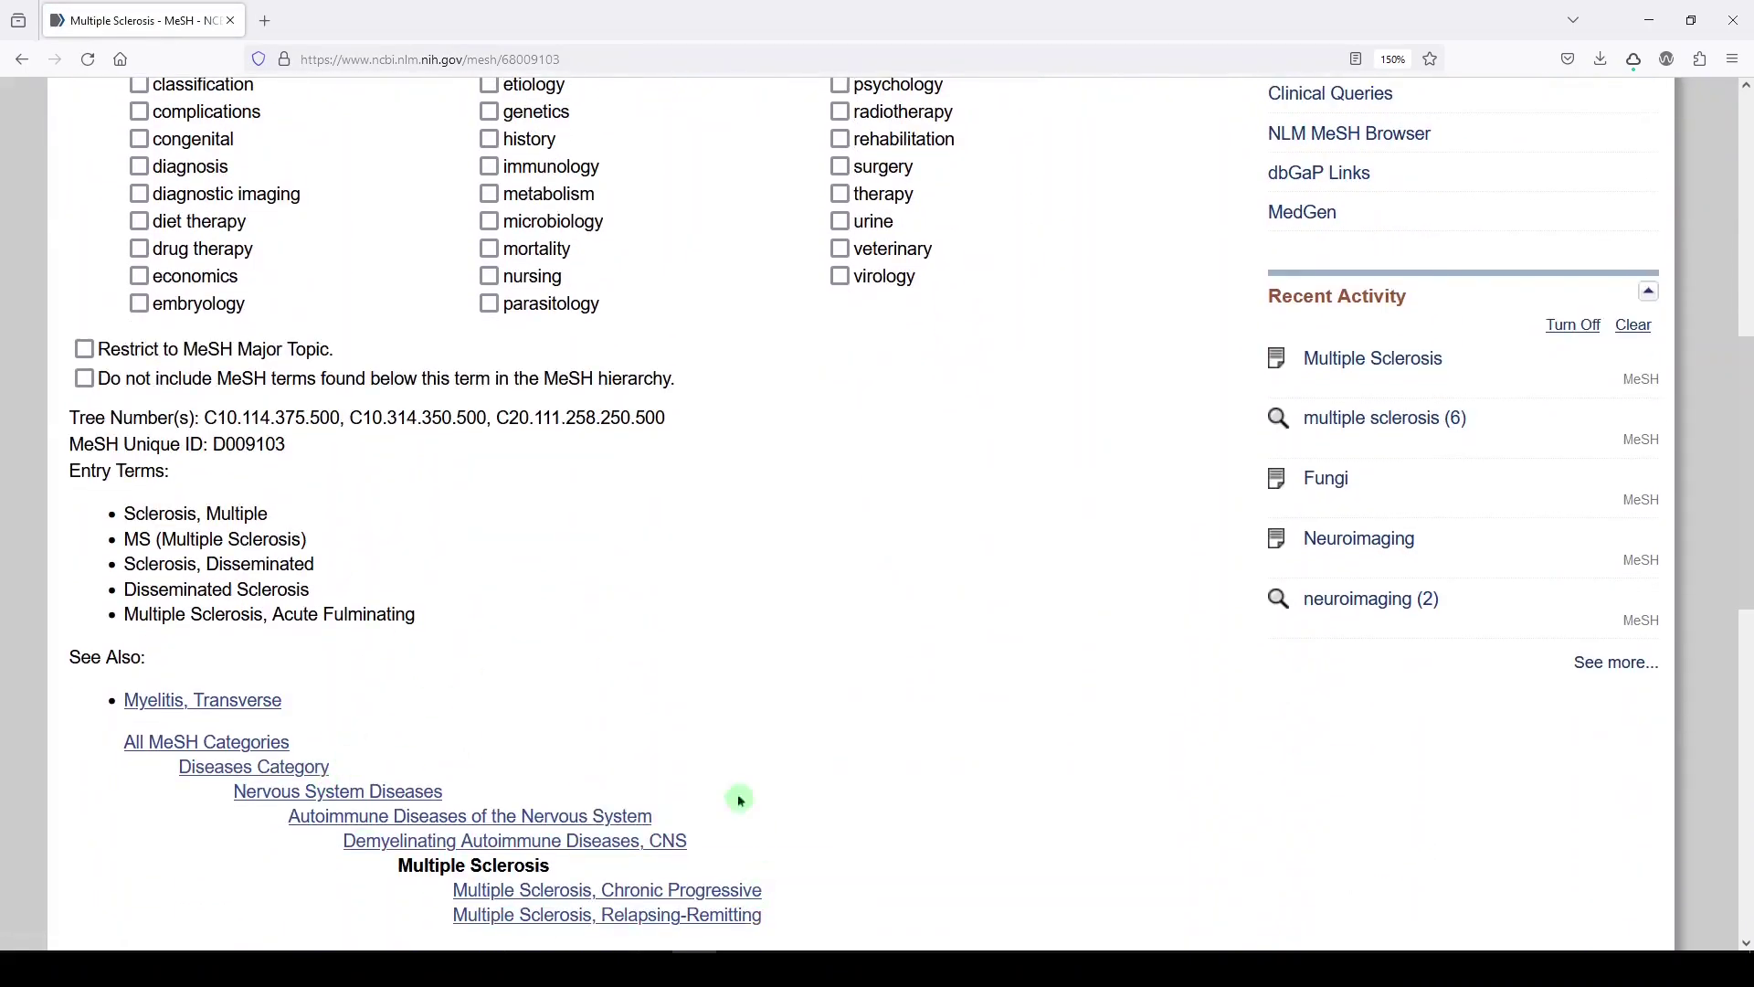
{"action": "scroll", "coordinate": [461, 714], "scroll_direction": "up", "scroll_amount": 2}
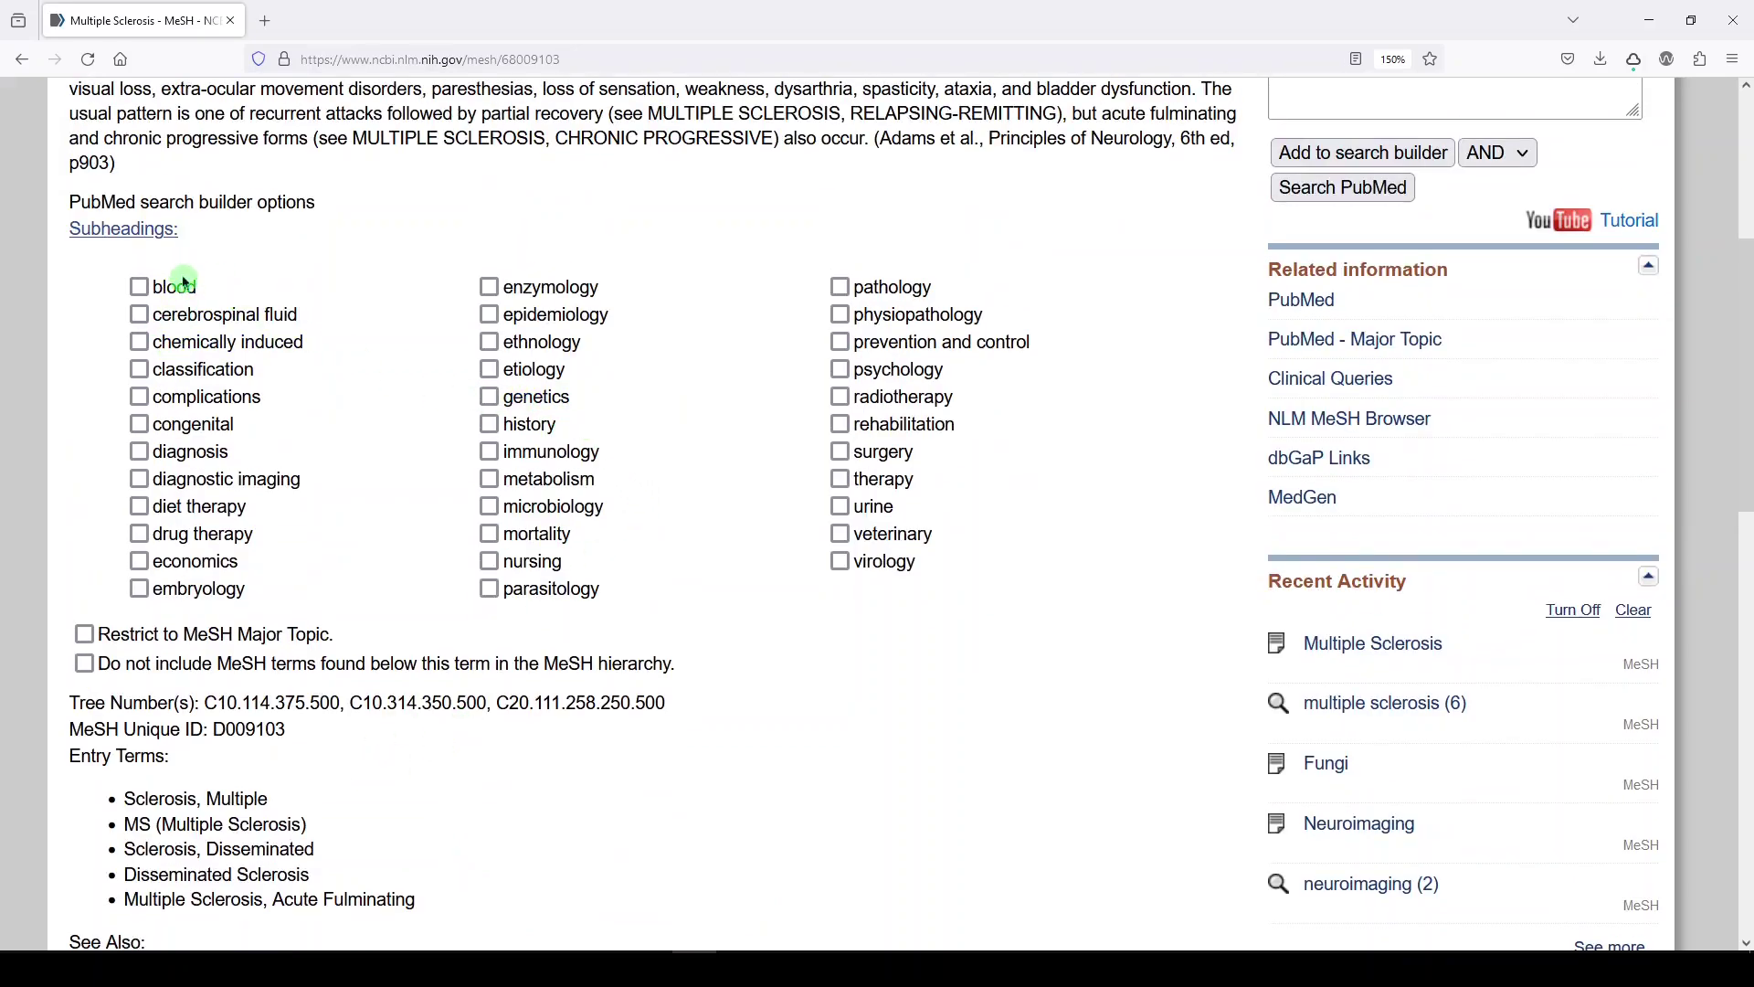
{"action": "scroll", "coordinate": [433, 514], "scroll_direction": "up", "scroll_amount": 1}
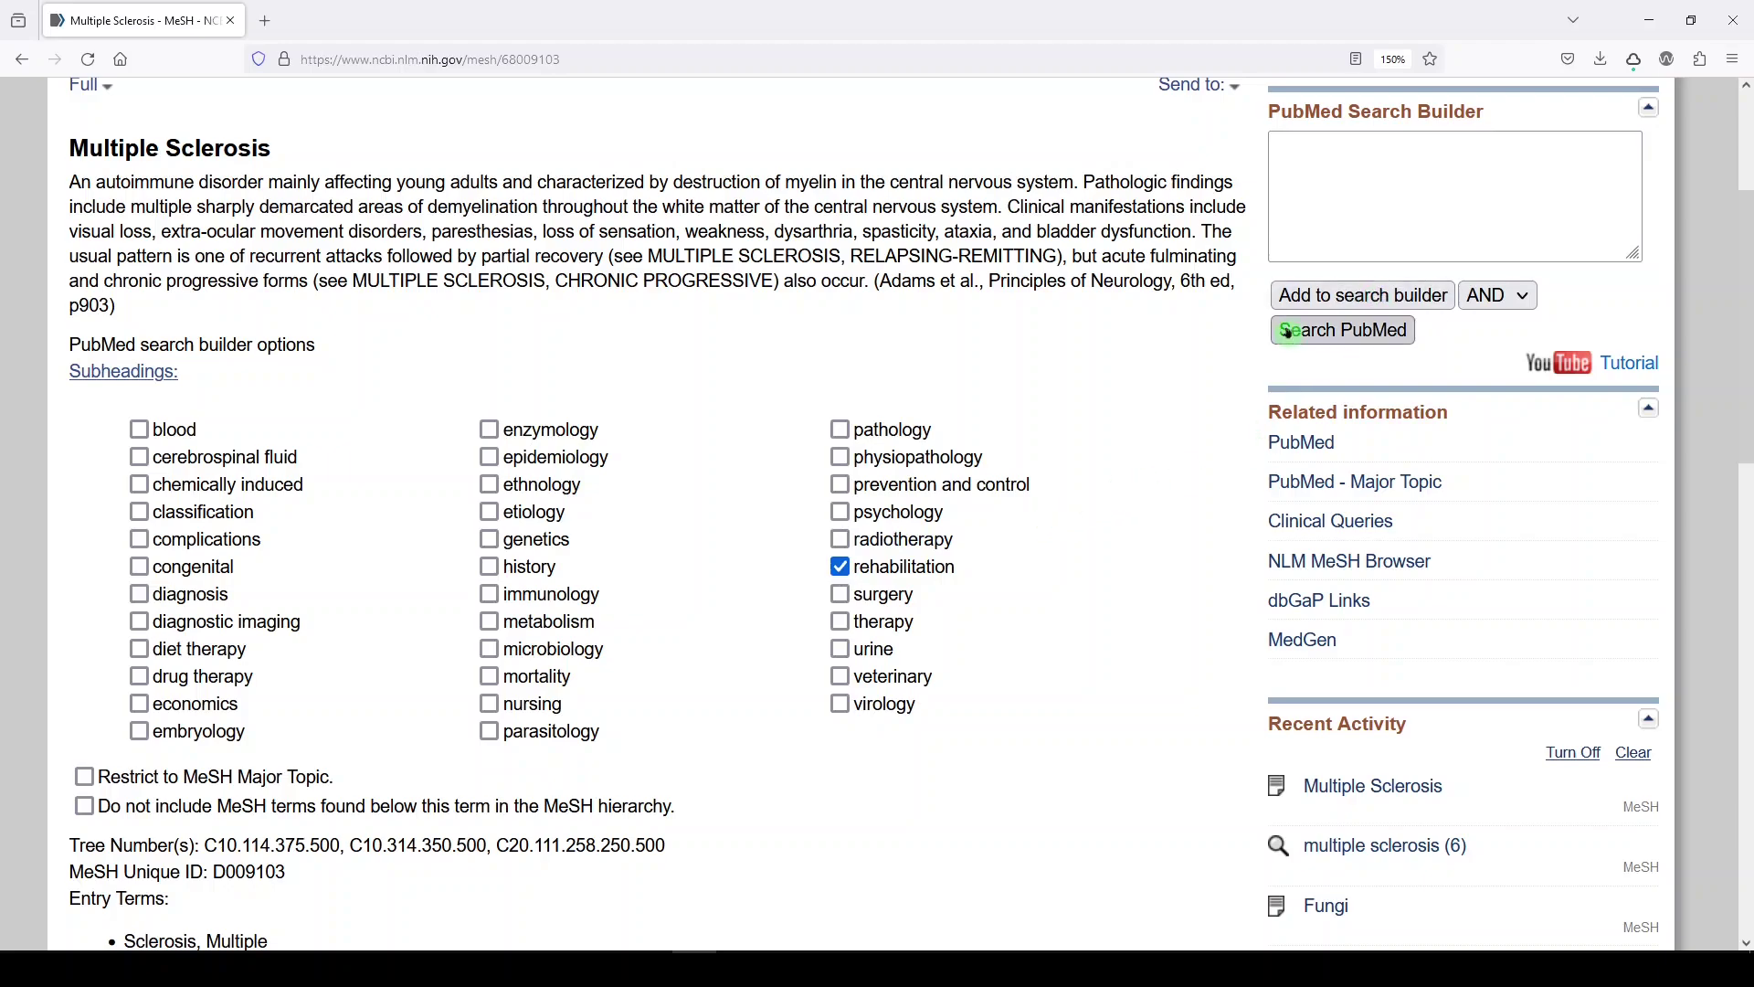
{"action": "left_click", "coordinate": [1309, 307]}
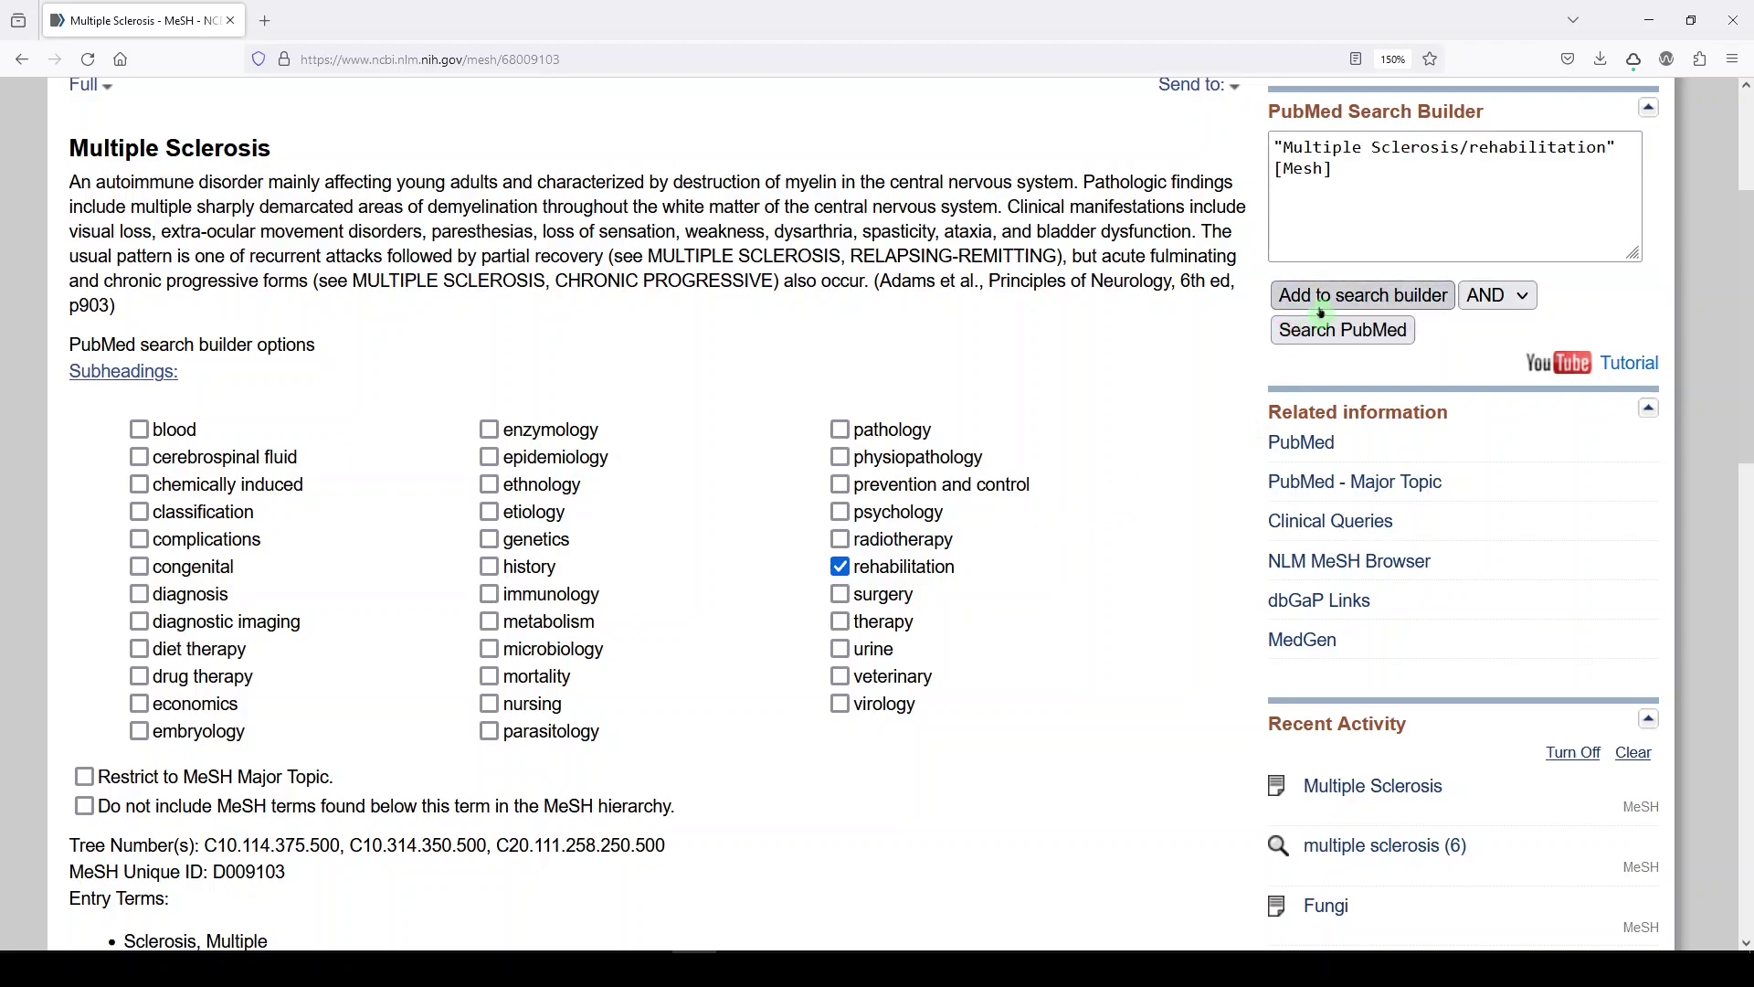
{"action": "left_click", "coordinate": [1298, 174]}
{"action": "left_click", "coordinate": [1465, 147]}
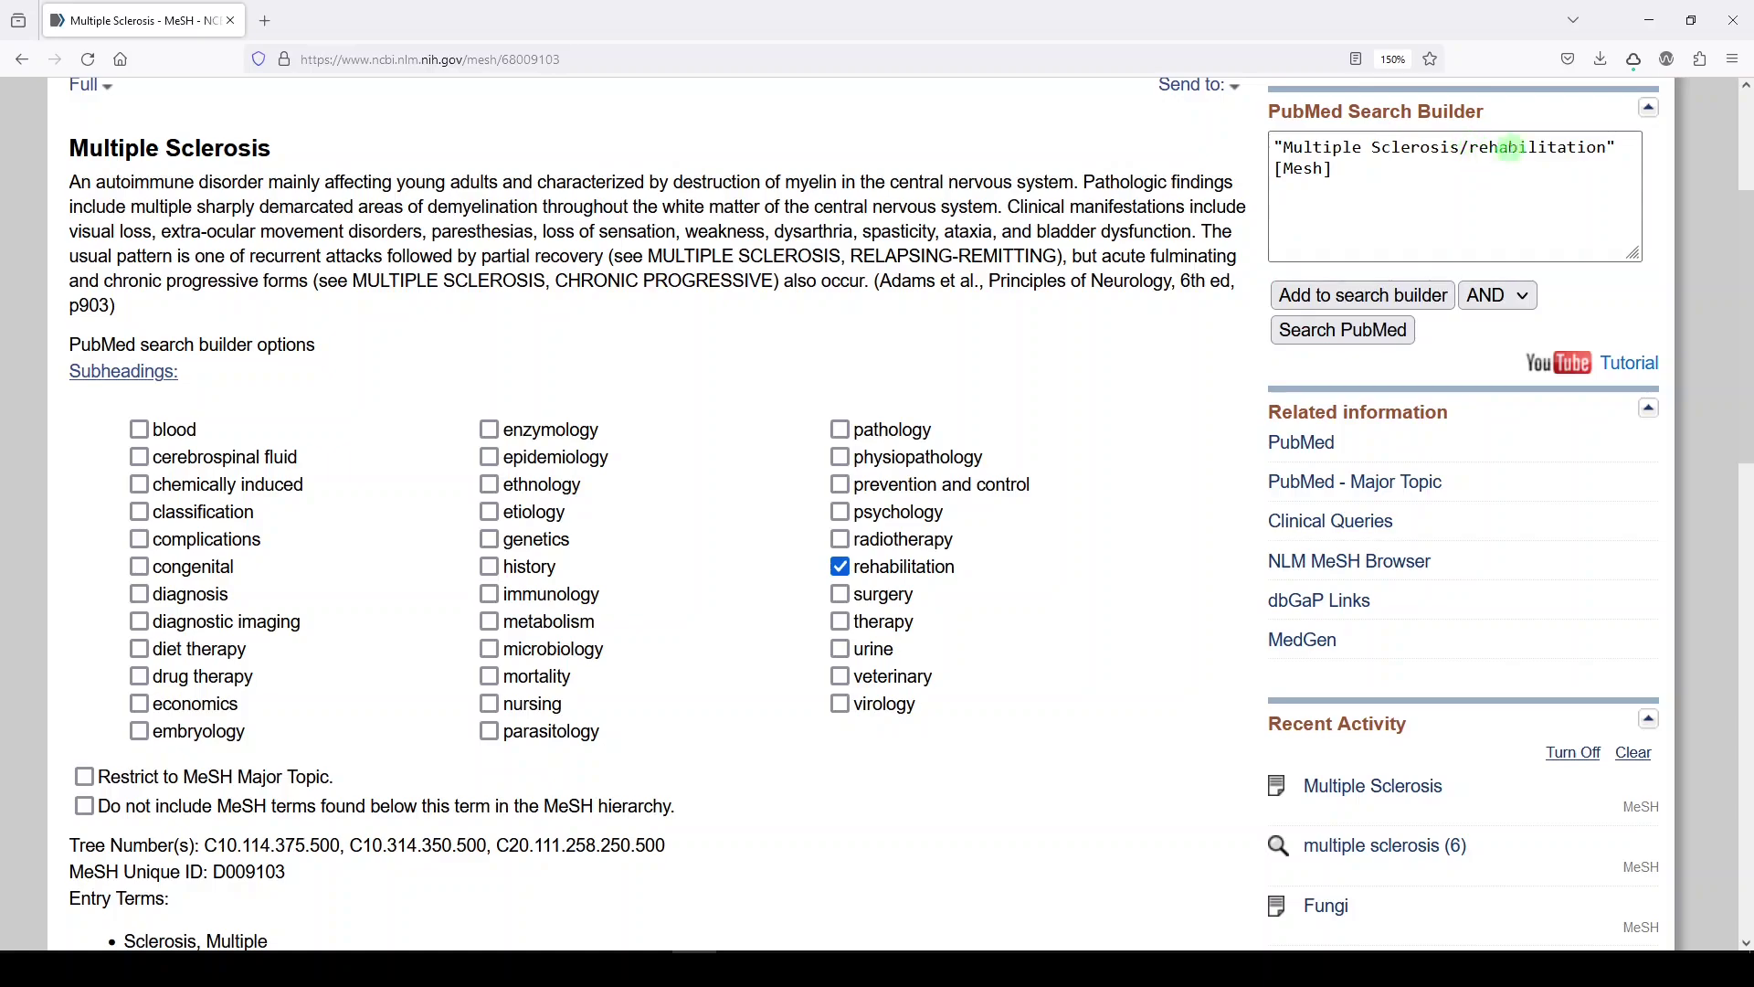
{"action": "left_click_drag", "start_coordinate": [1340, 171], "coordinate": [1256, 169]}
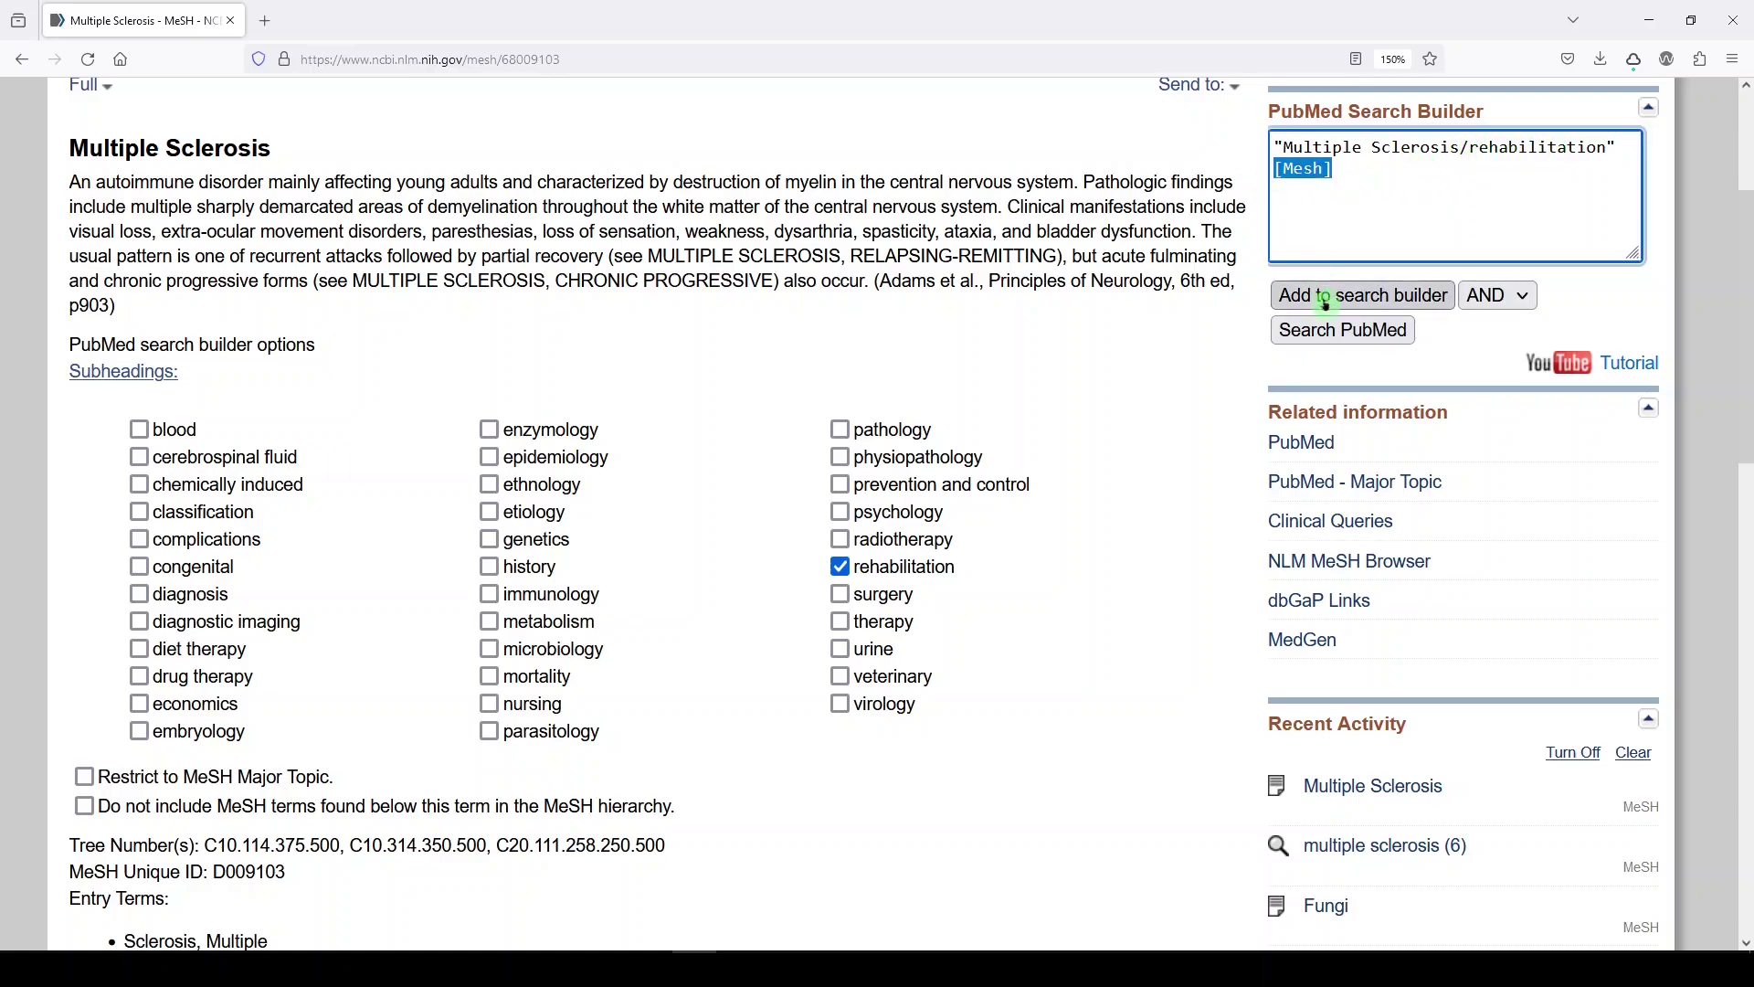
Run the search and confirm the first article's MeSH terms include Multiple Sclerosis / rehabilitation
{"action": "left_click", "coordinate": [1324, 335]}
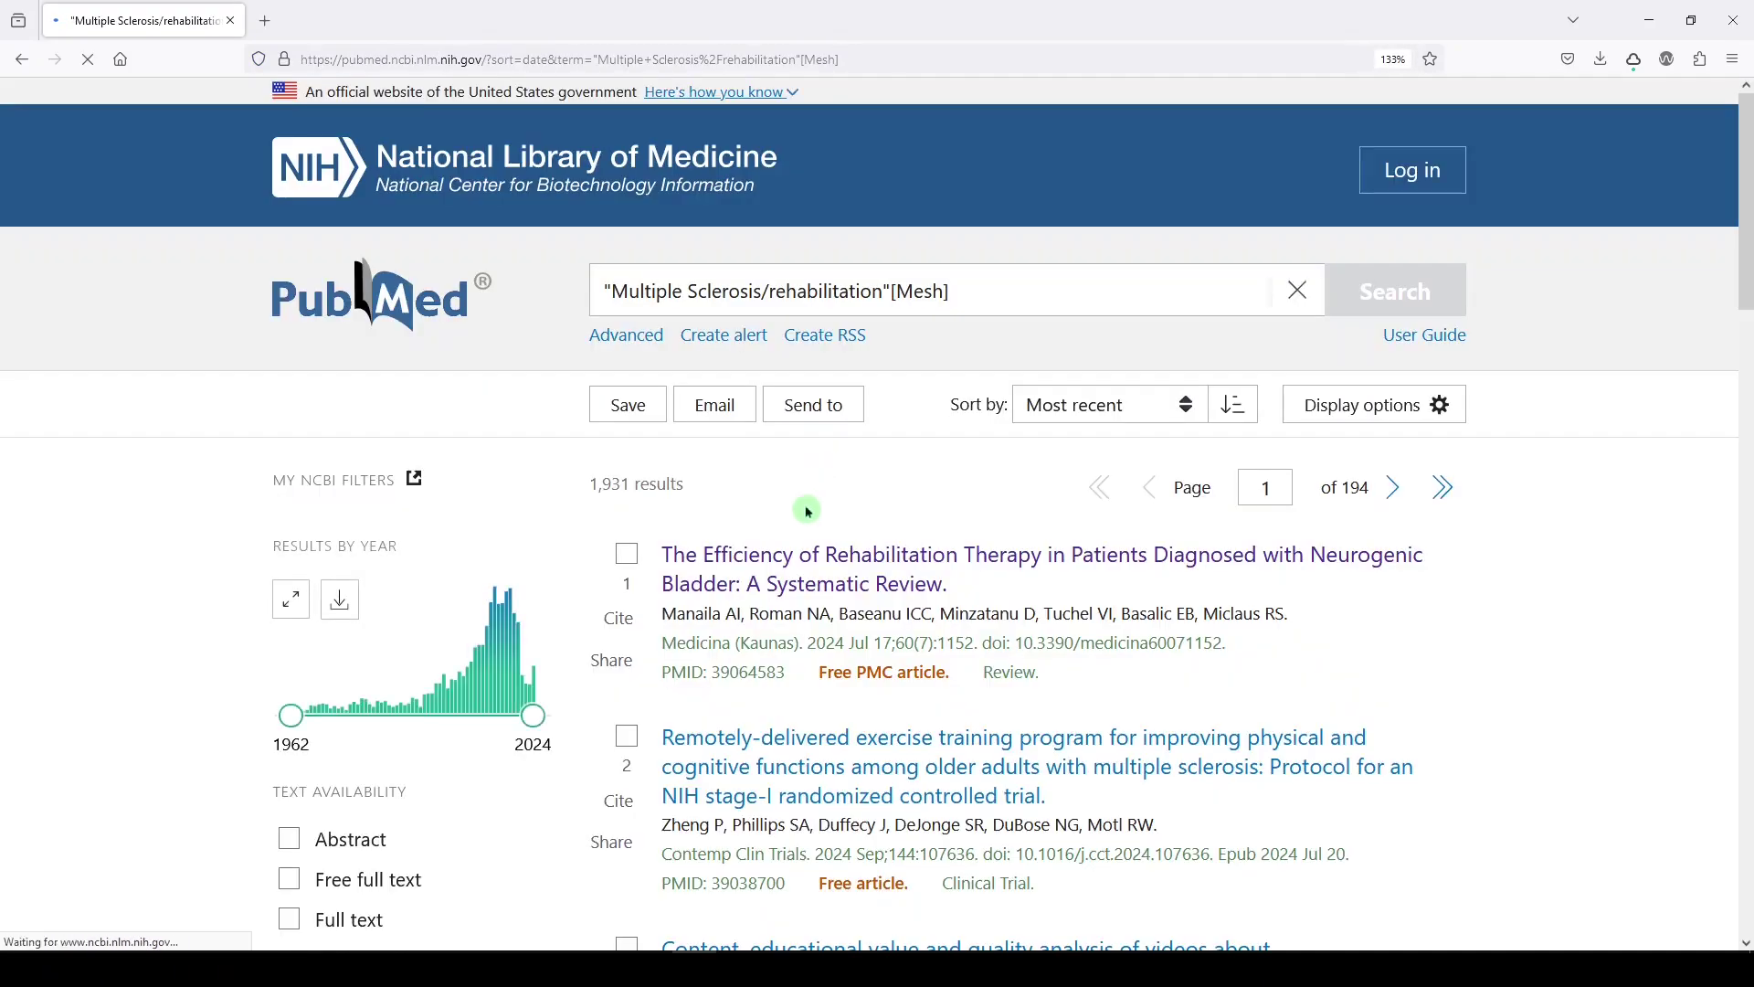
{"action": "left_click", "coordinate": [796, 563]}
{"action": "scroll", "coordinate": [694, 703], "scroll_direction": "down", "scroll_amount": 5}
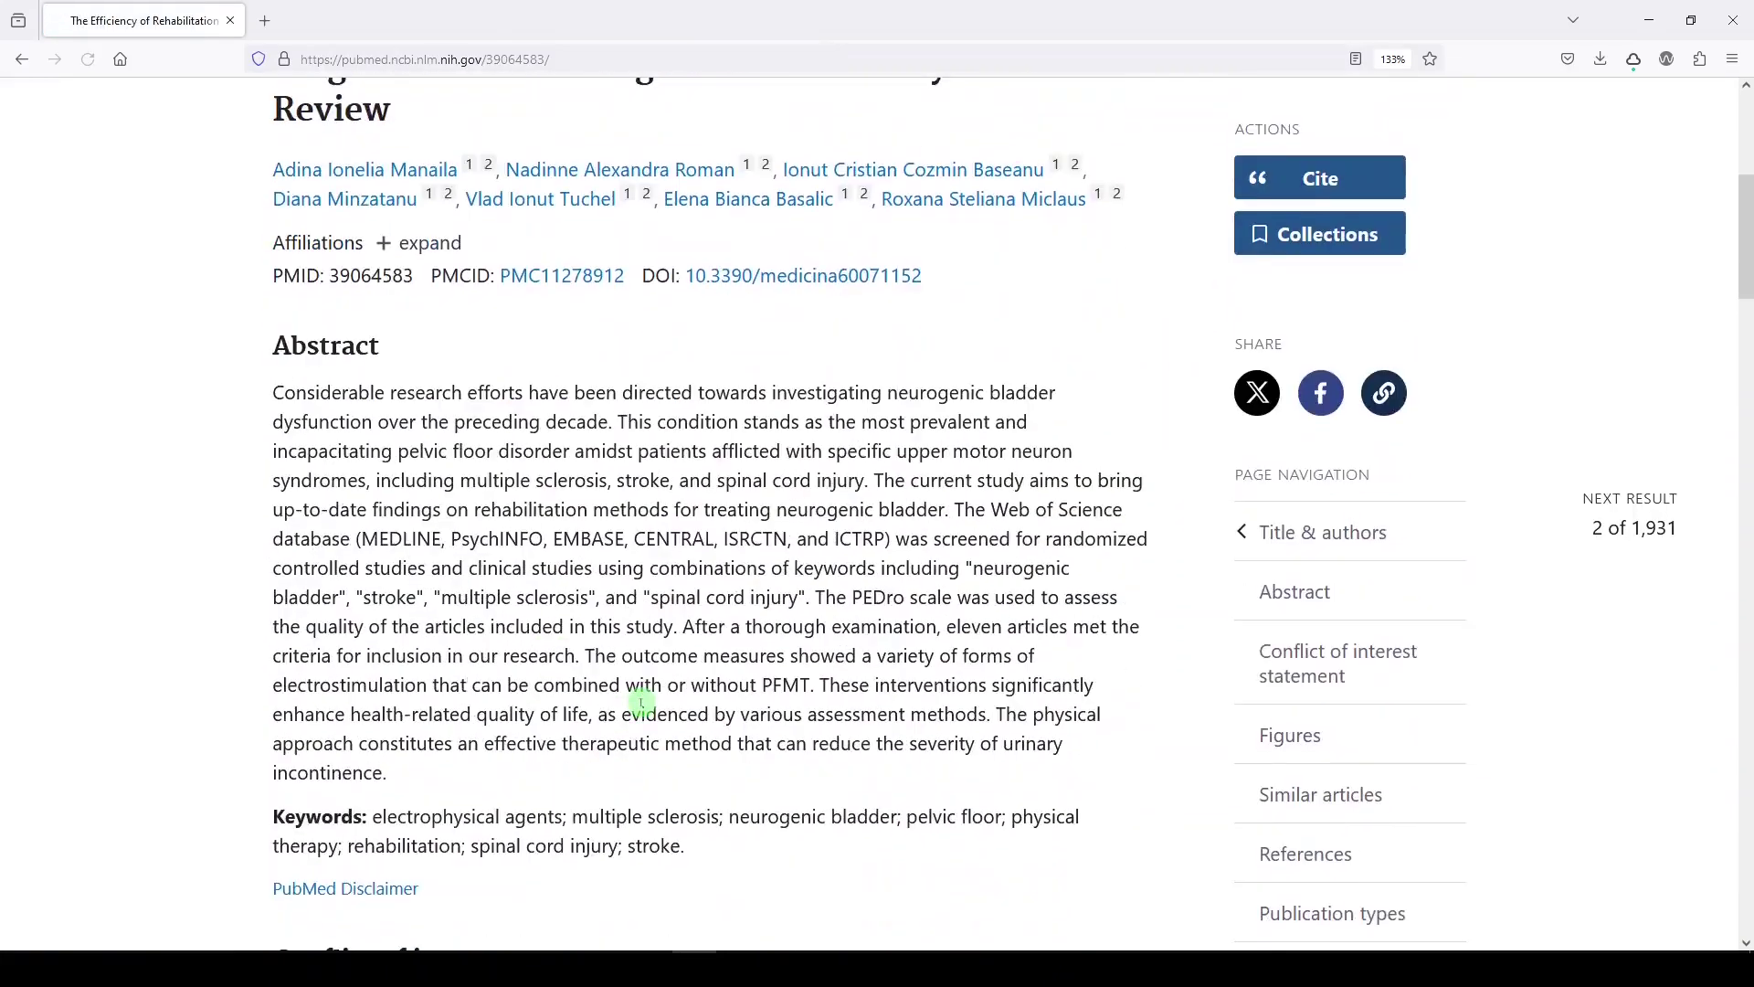
{"action": "scroll", "coordinate": [642, 704], "scroll_direction": "down", "scroll_amount": 20}
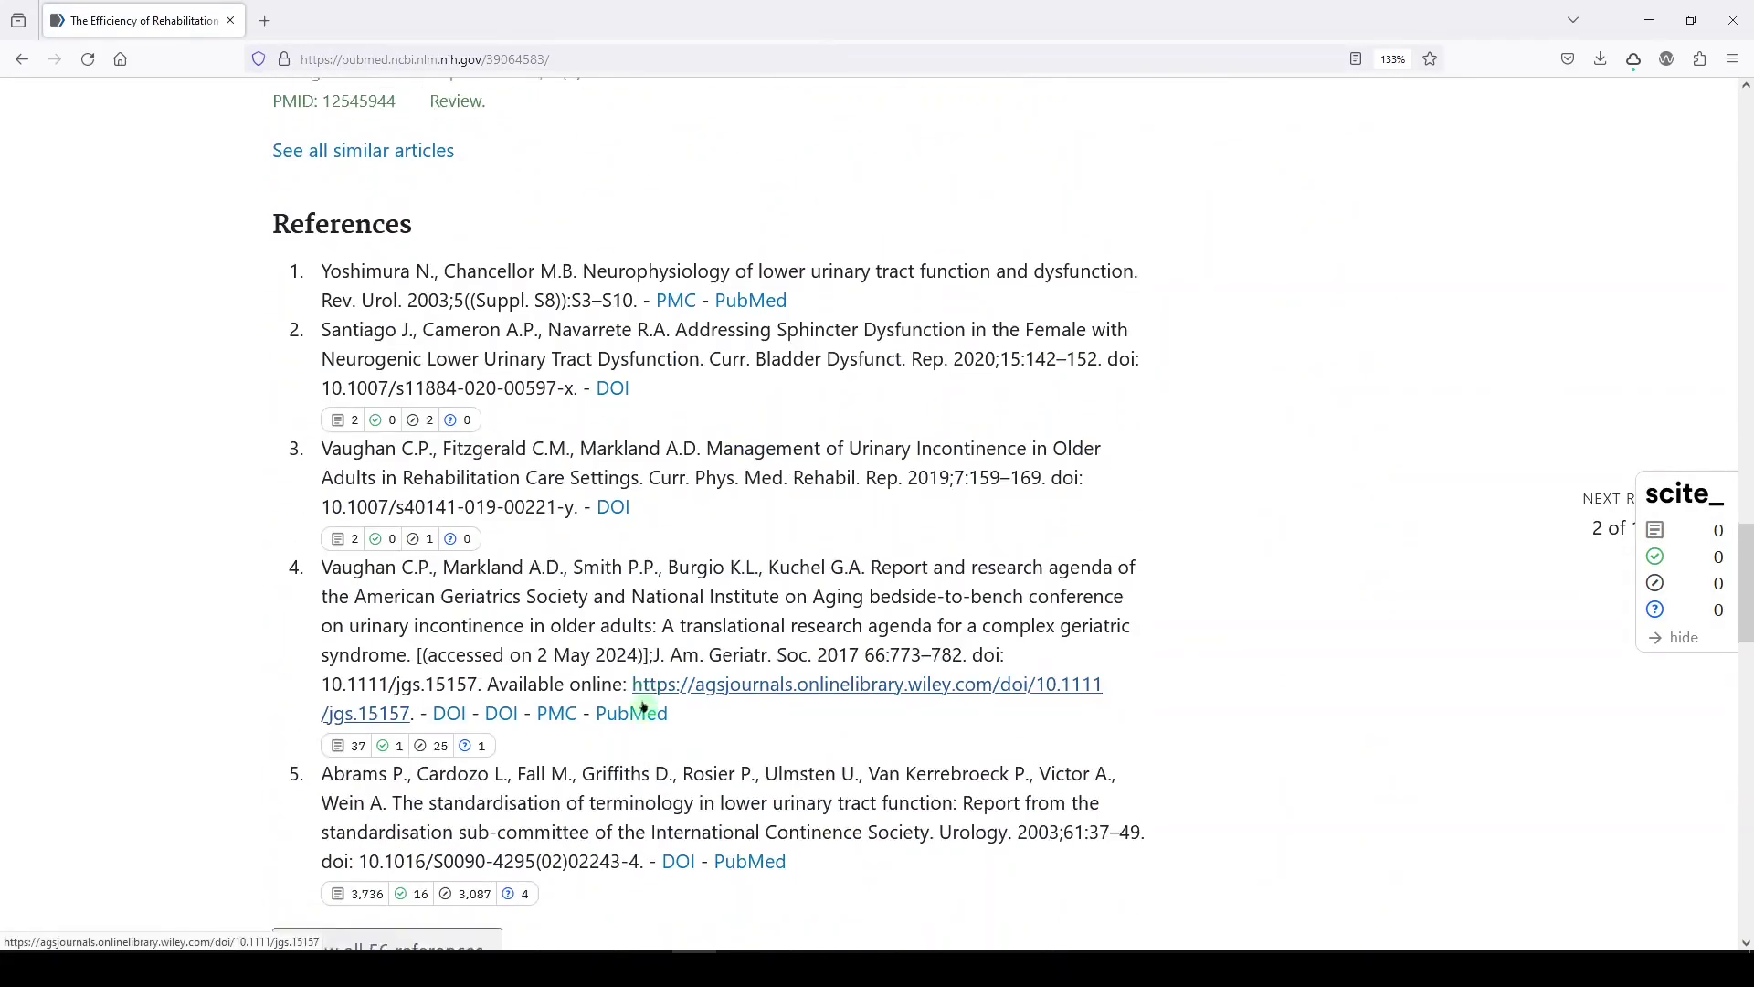
{"action": "scroll", "coordinate": [643, 706], "scroll_direction": "down", "scroll_amount": 7}
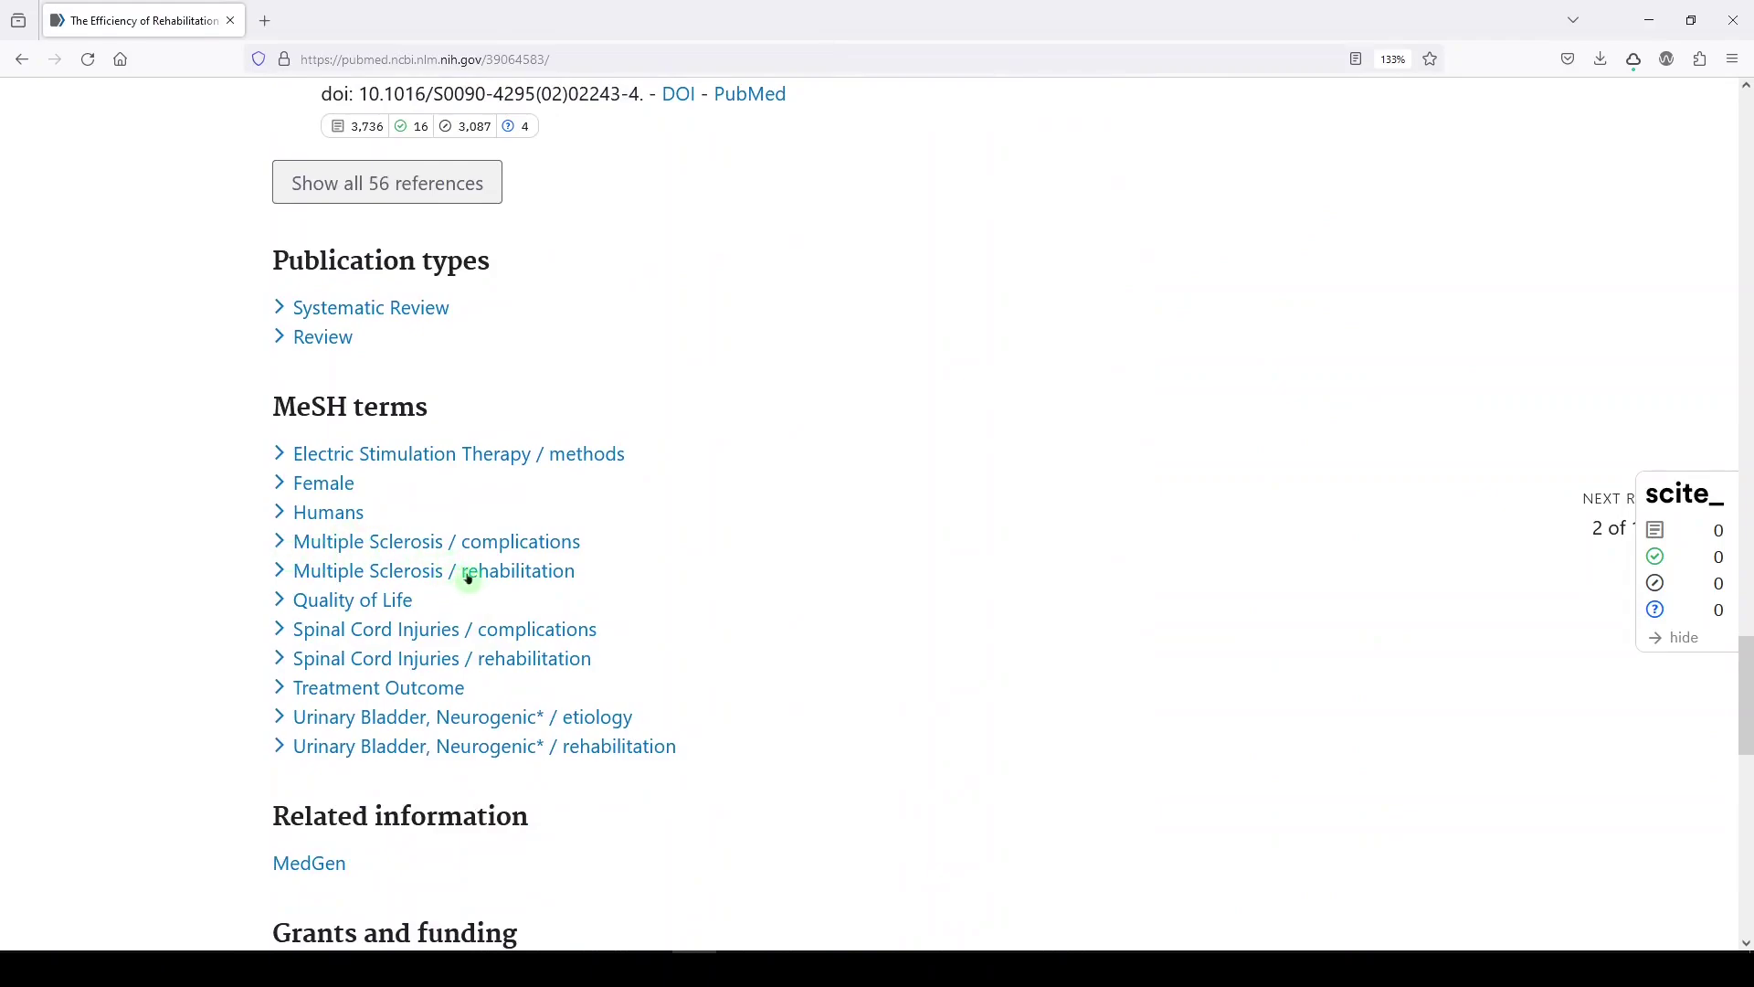
{"action": "left_click_drag", "start_coordinate": [614, 577], "coordinate": [304, 579]}
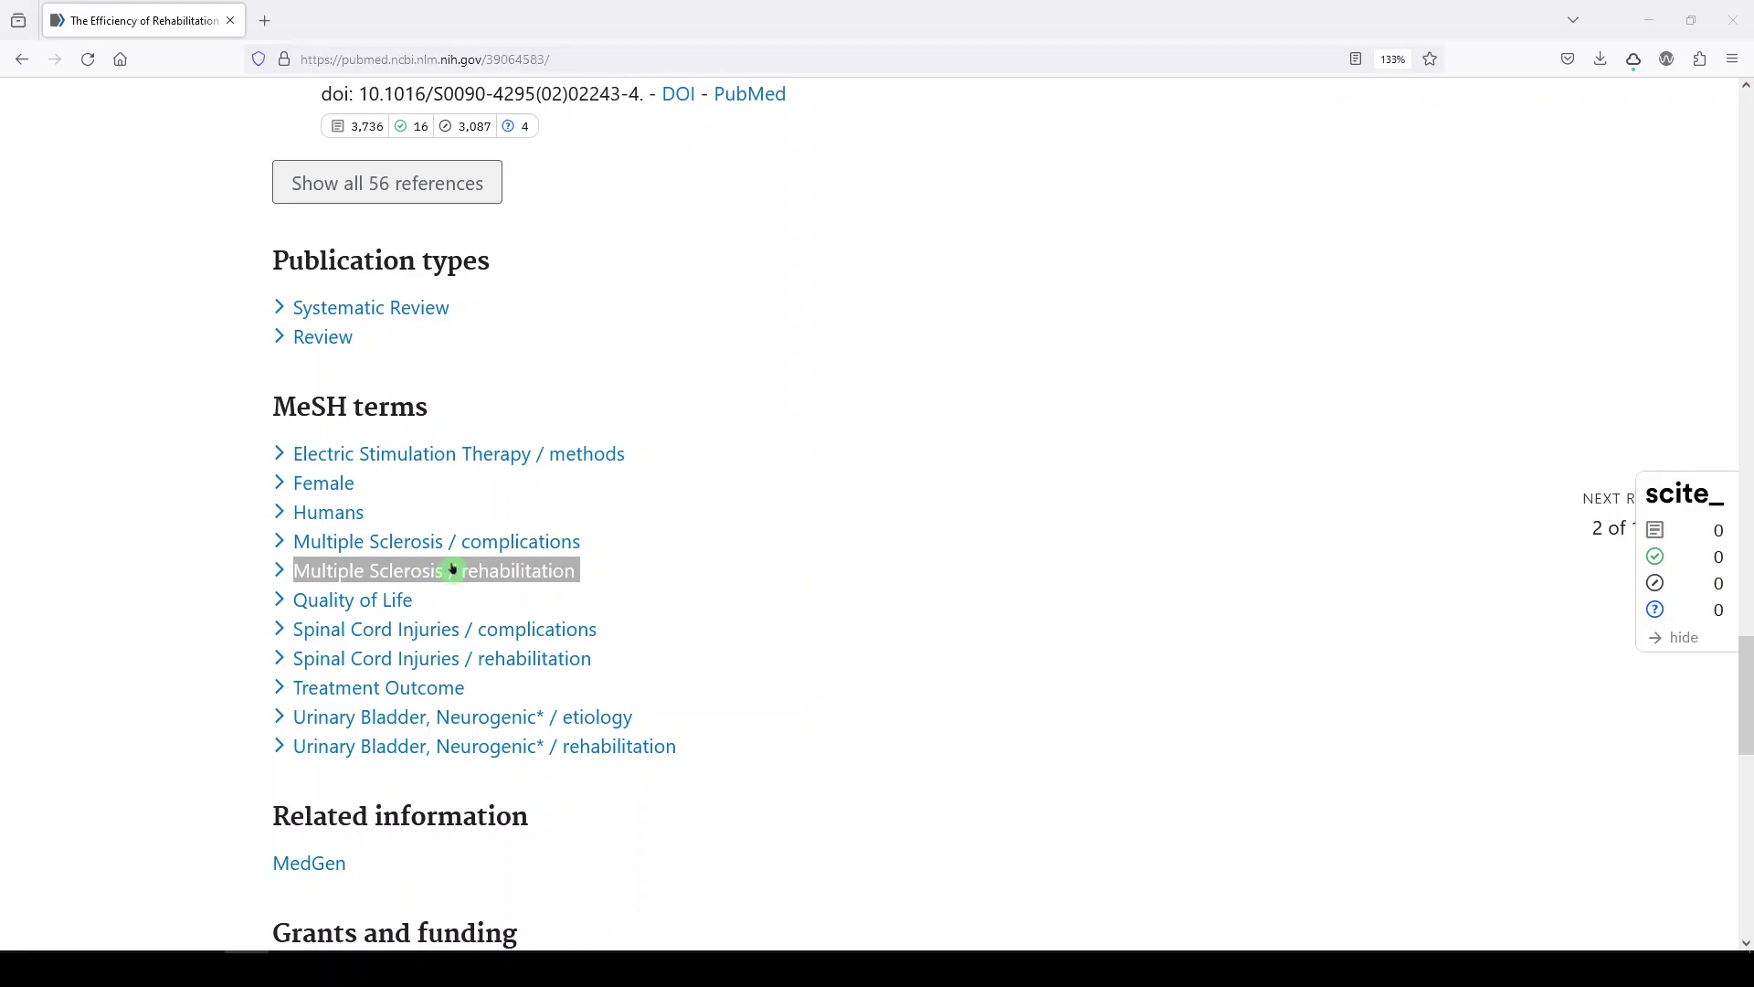
{"action": "left_click", "coordinate": [18, 62]}
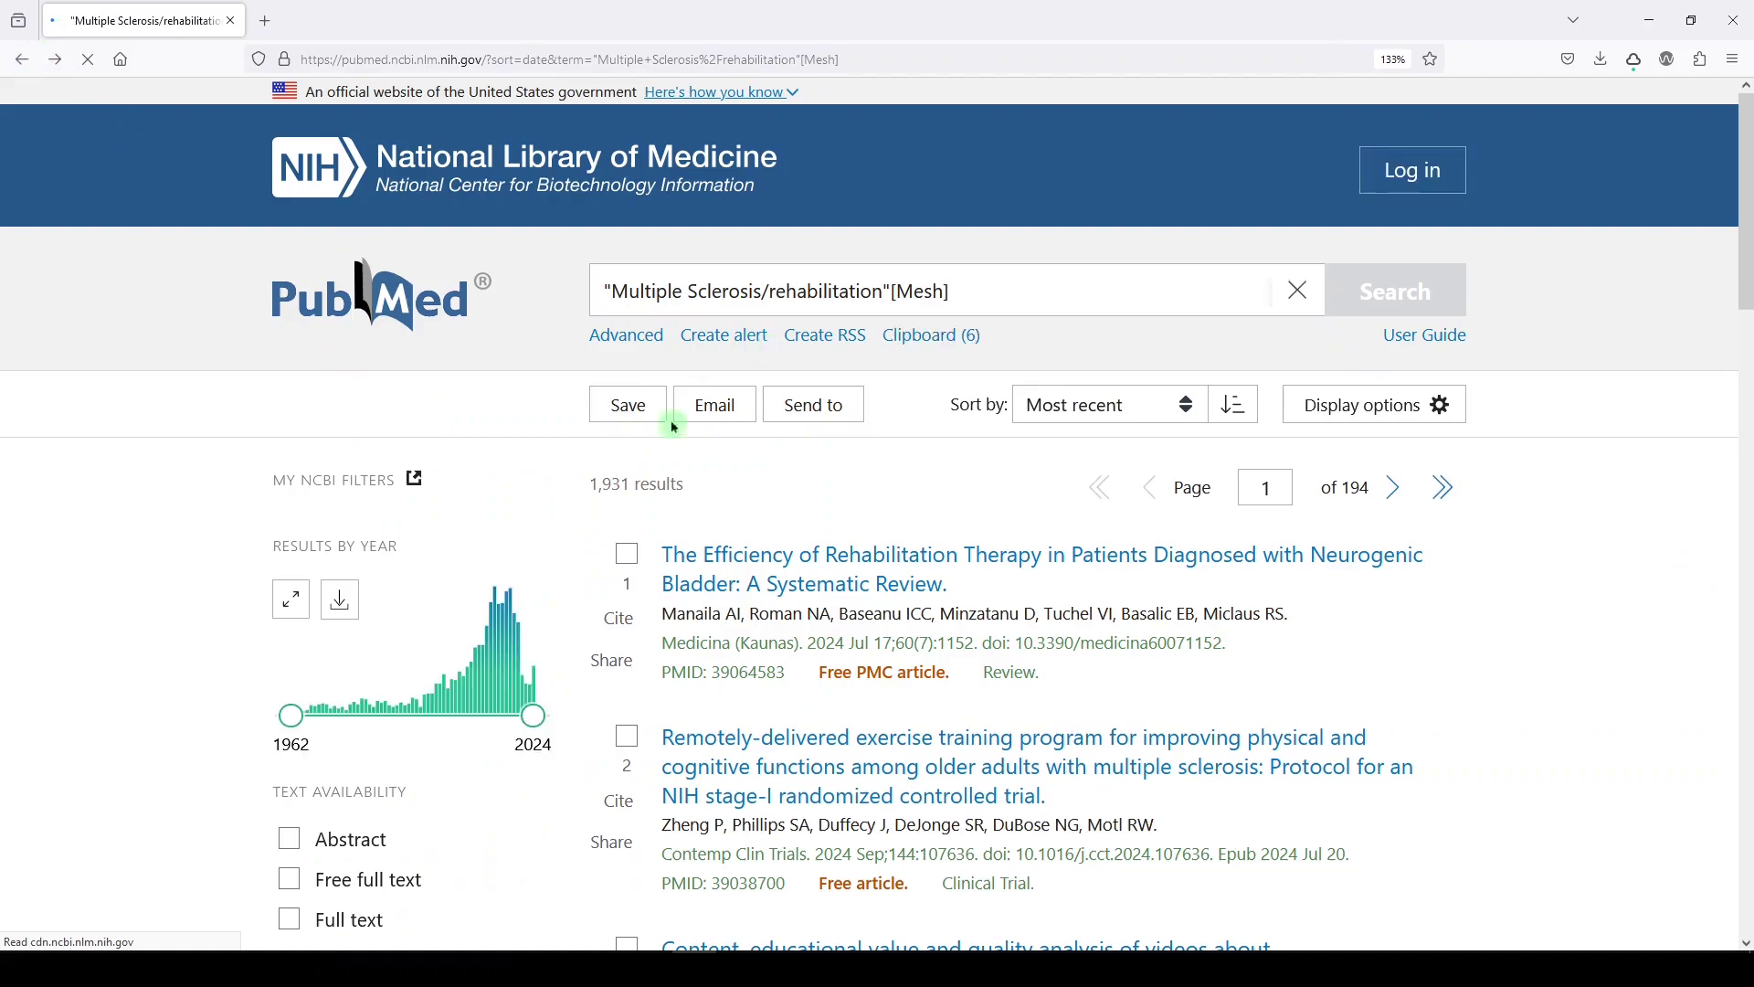
Add Multiple Sclerosis[Mesh], append AND "rehabilitation"[sh], search, and open the first result
{"action": "scroll", "coordinate": [657, 509], "scroll_direction": "down", "scroll_amount": 2}
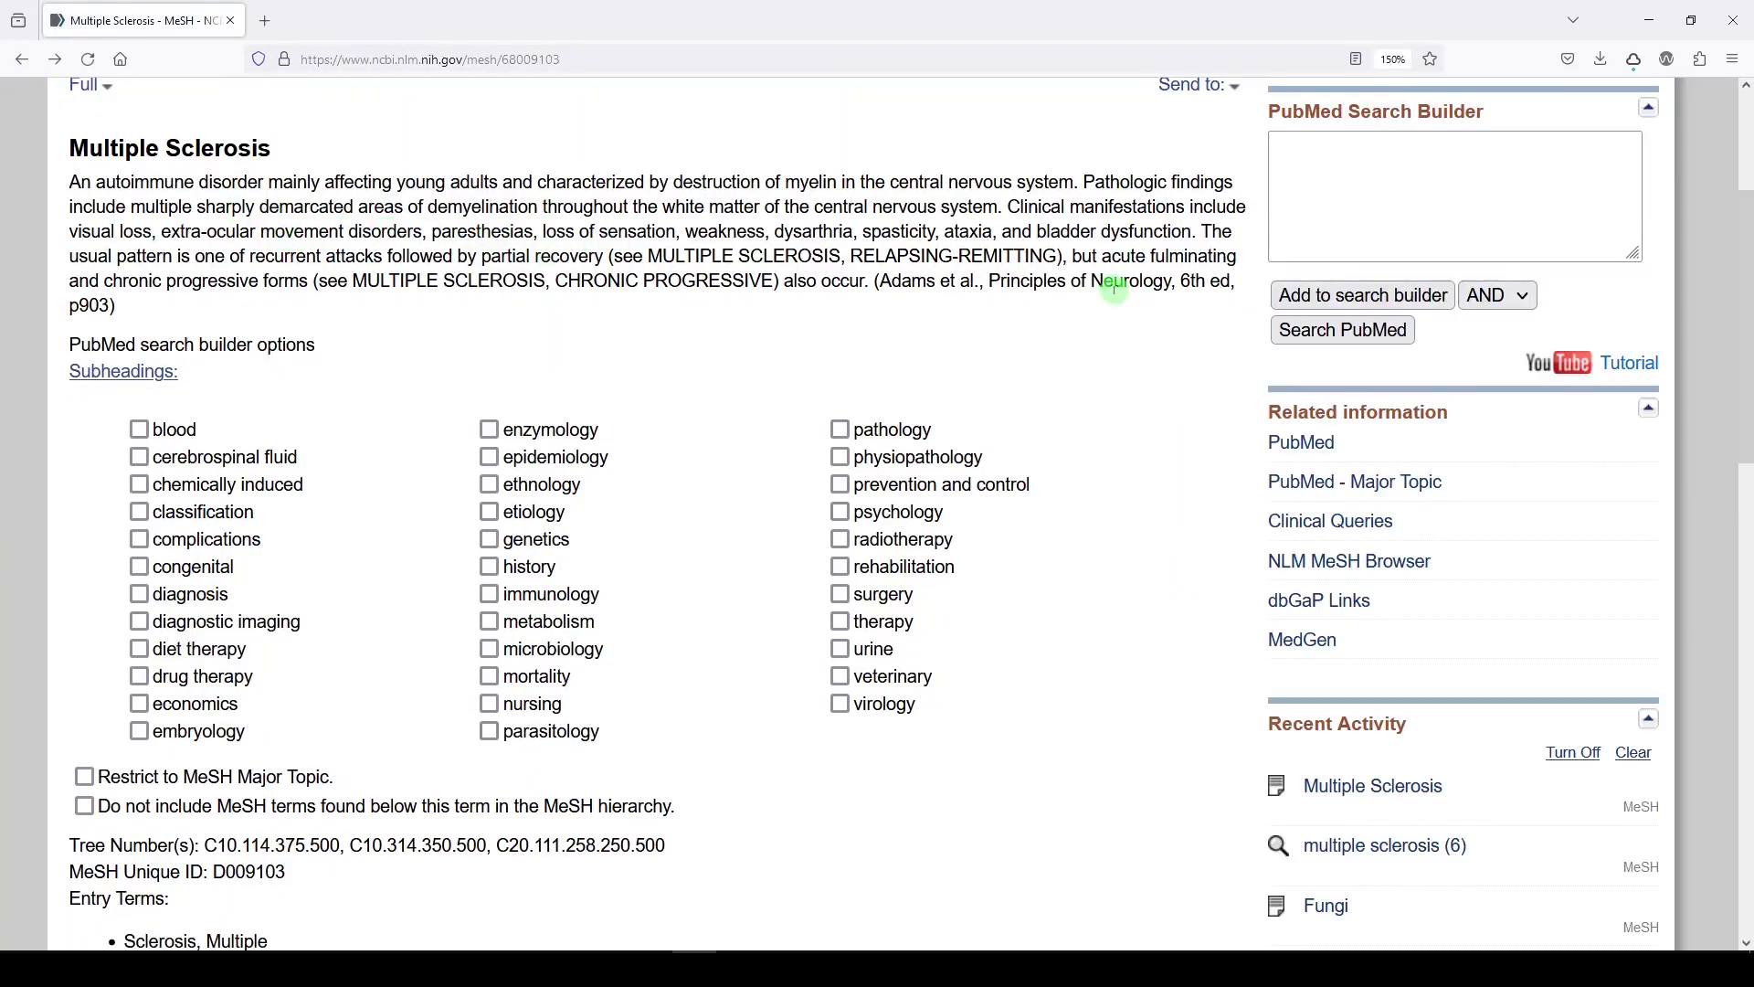
{"action": "left_click", "coordinate": [1371, 293]}
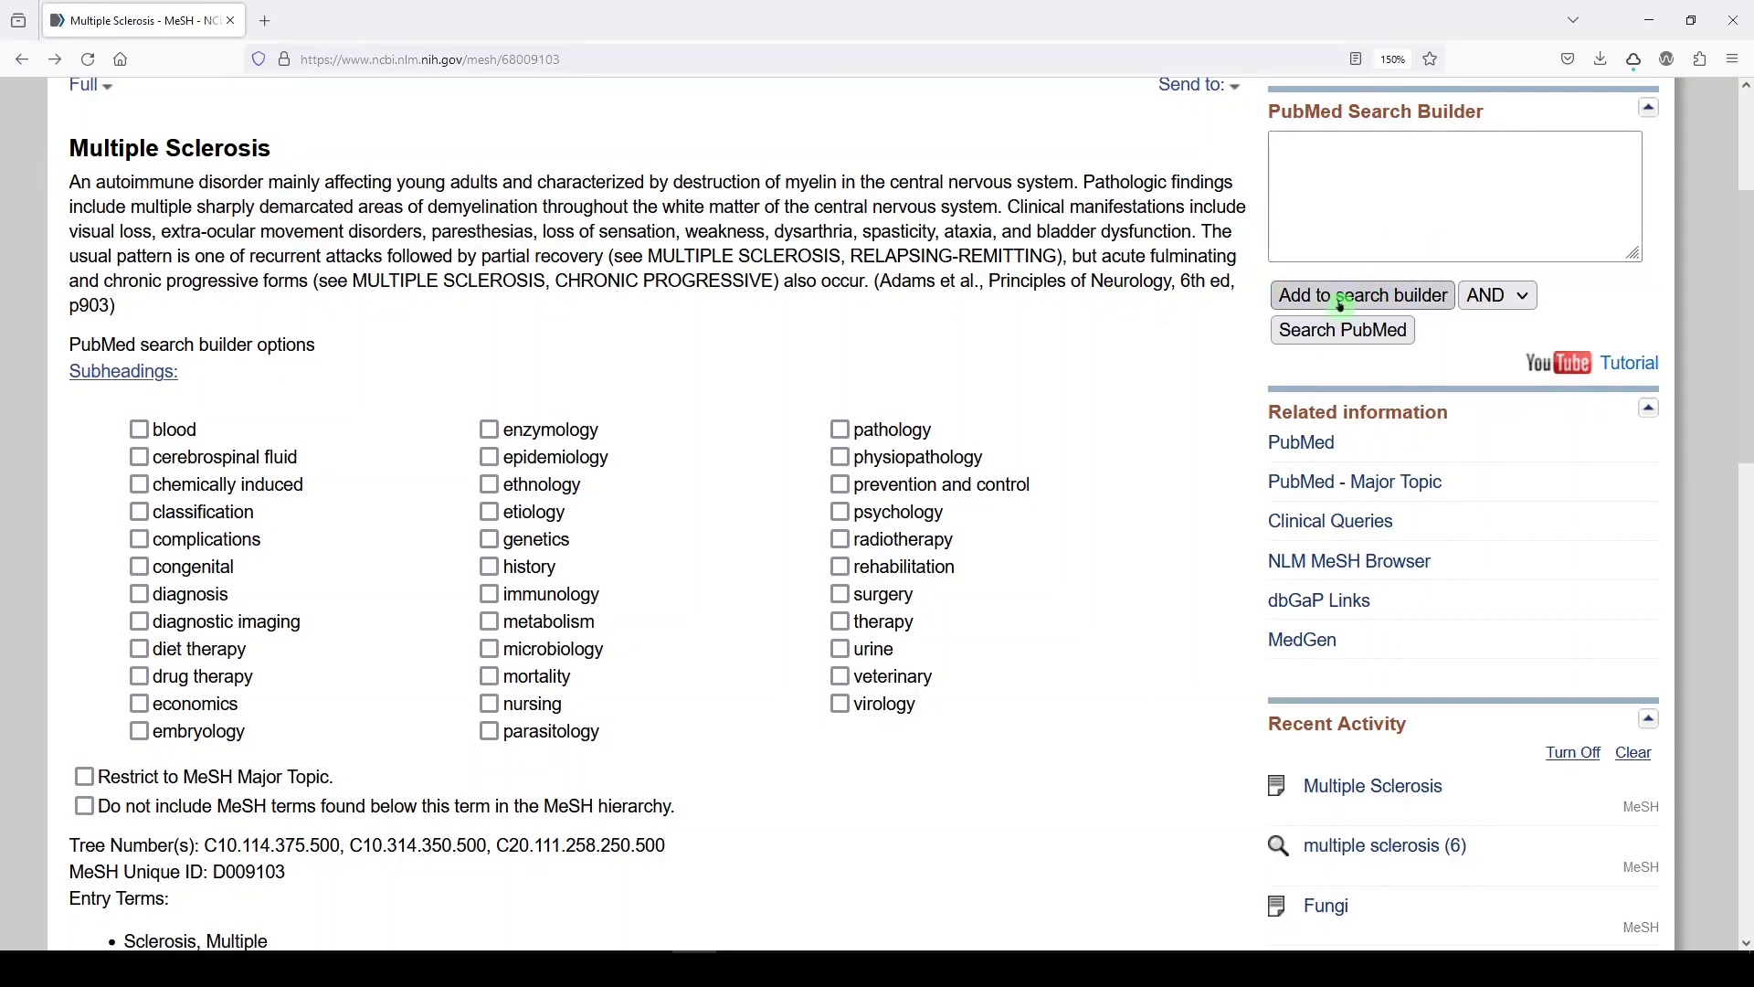
{"action": "left_click", "coordinate": [1540, 152]}
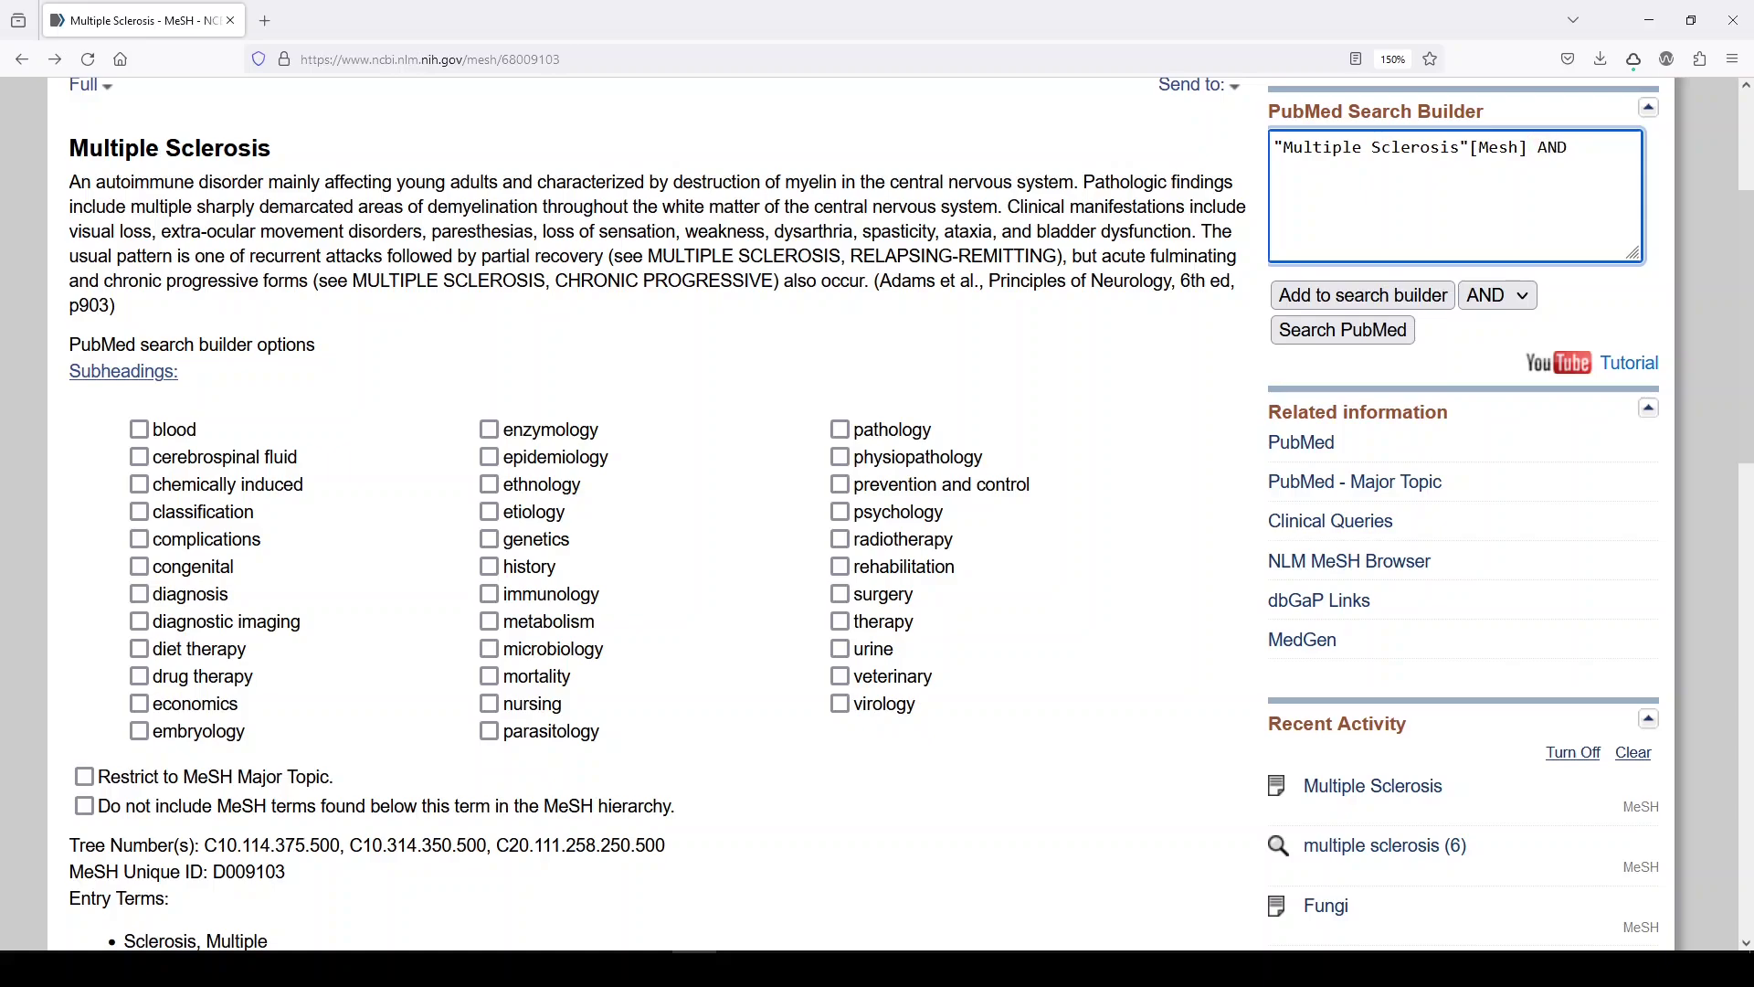
{"action": "type", "text": "AND \"rehabilitation\"[sh"}
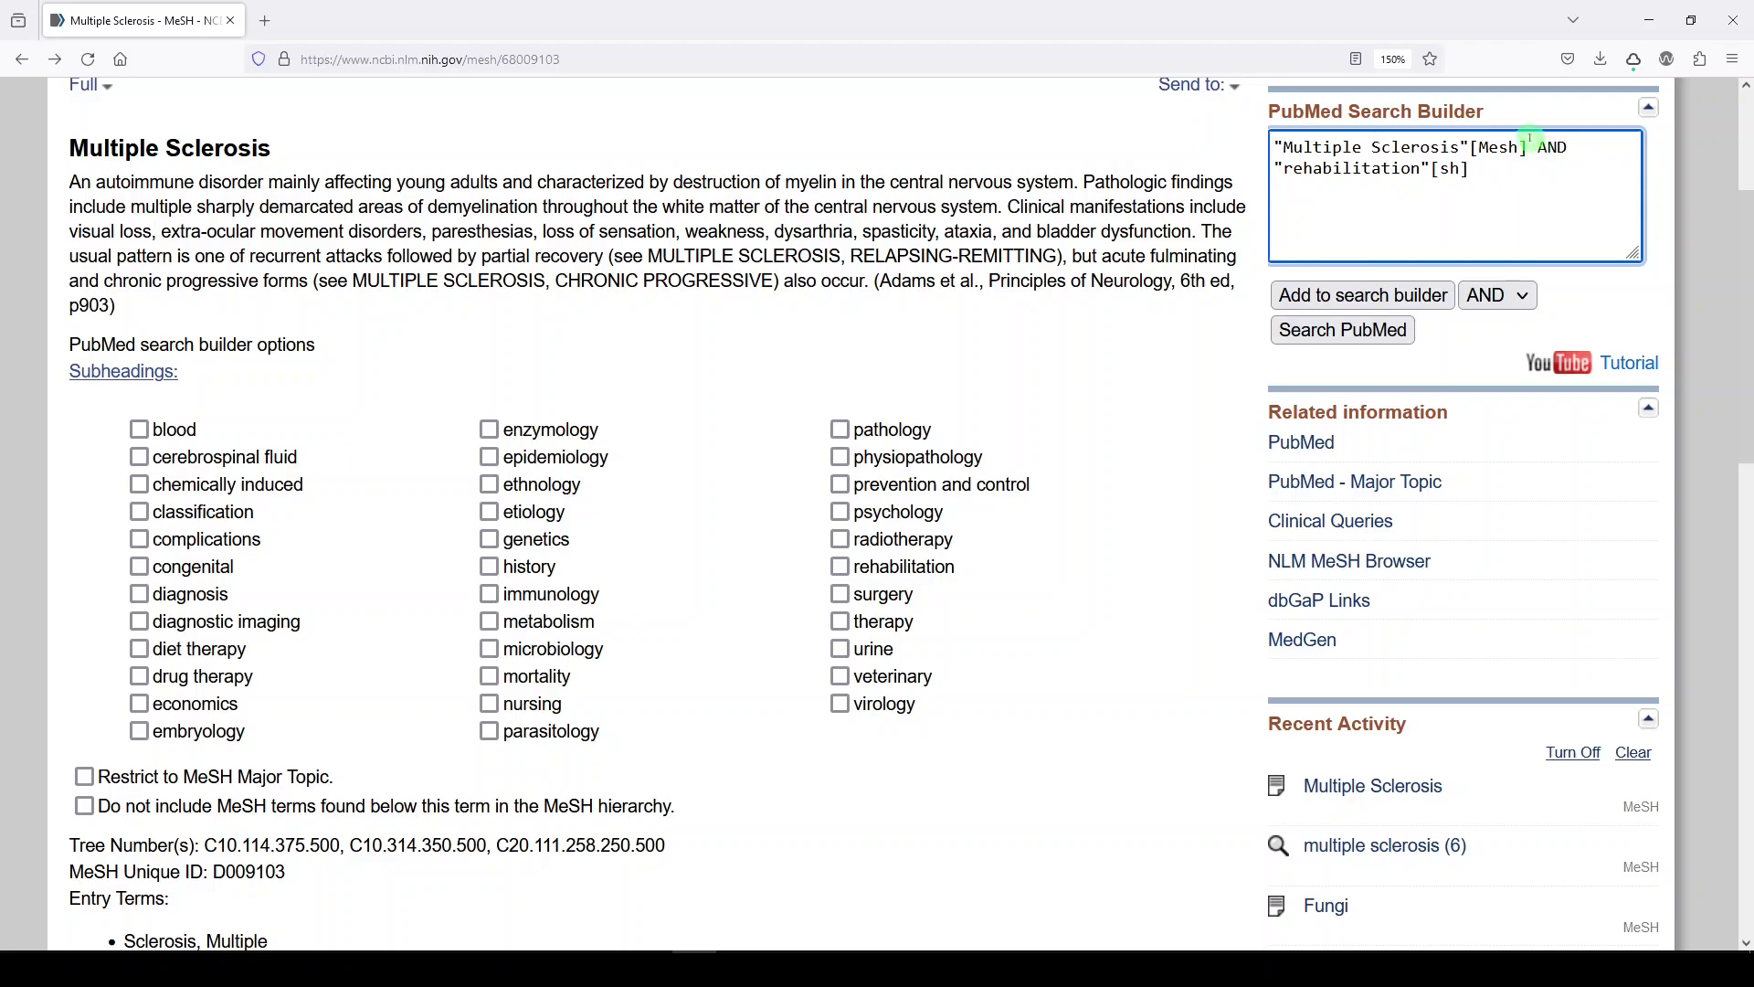
{"action": "left_click", "coordinate": [1329, 331]}
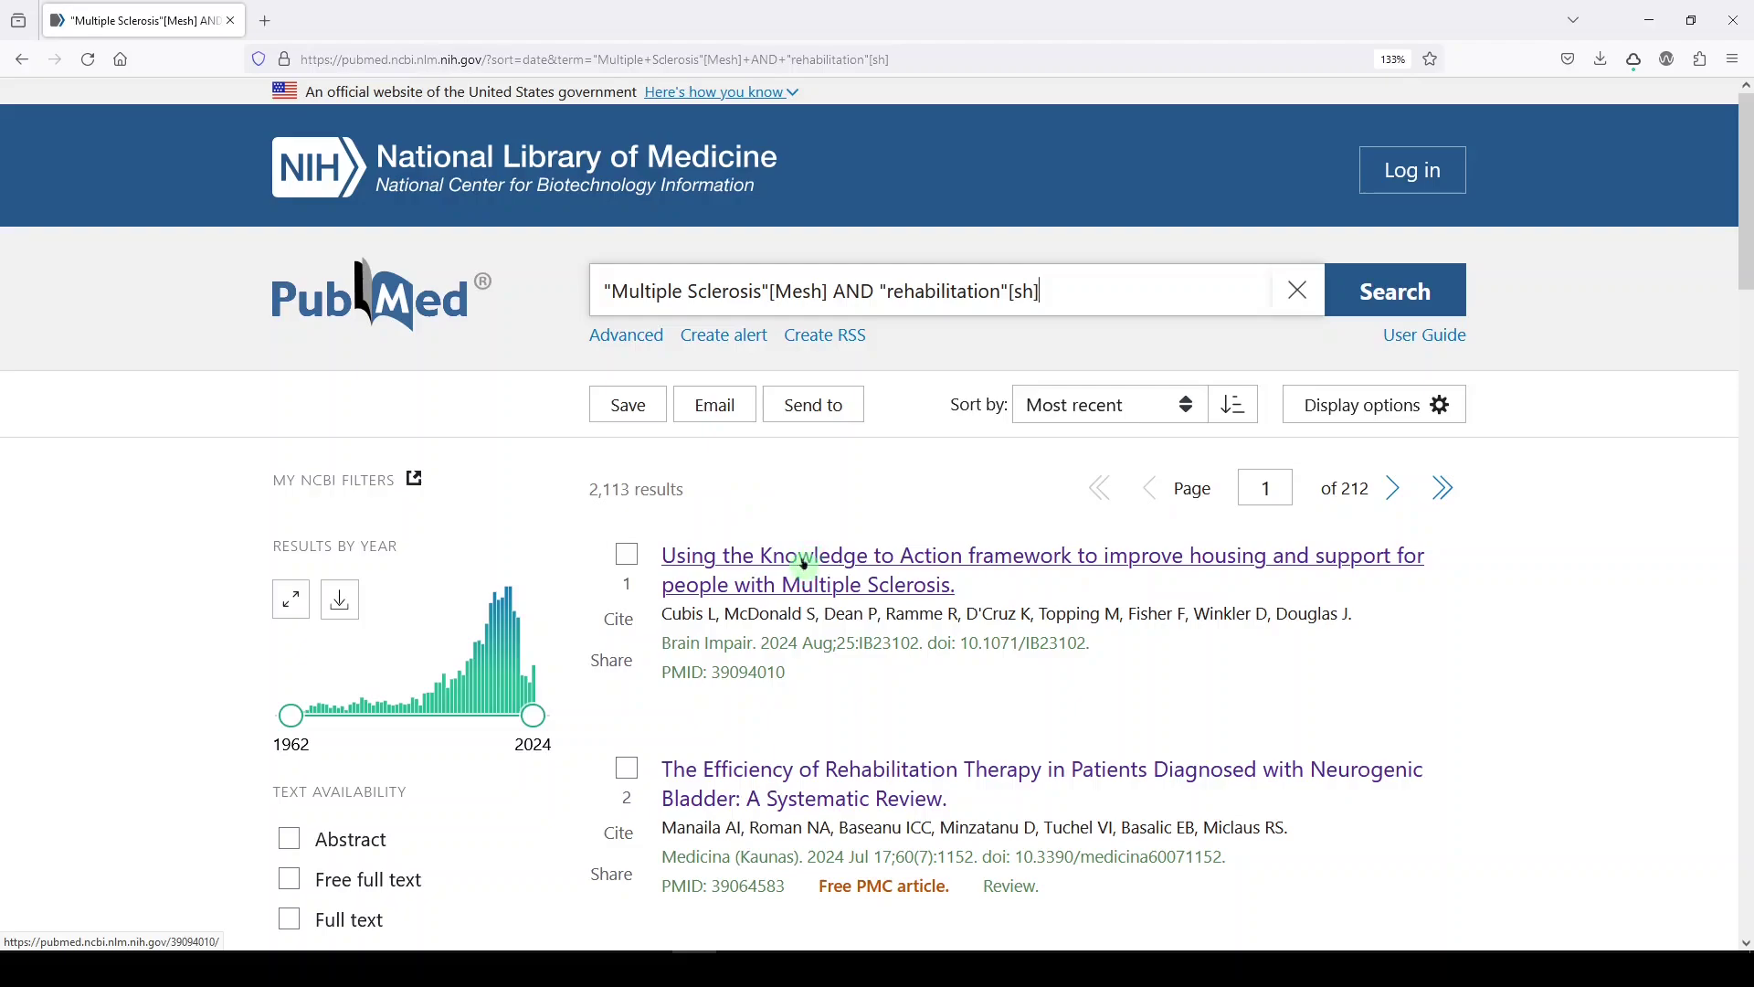
{"action": "left_click", "coordinate": [804, 563]}
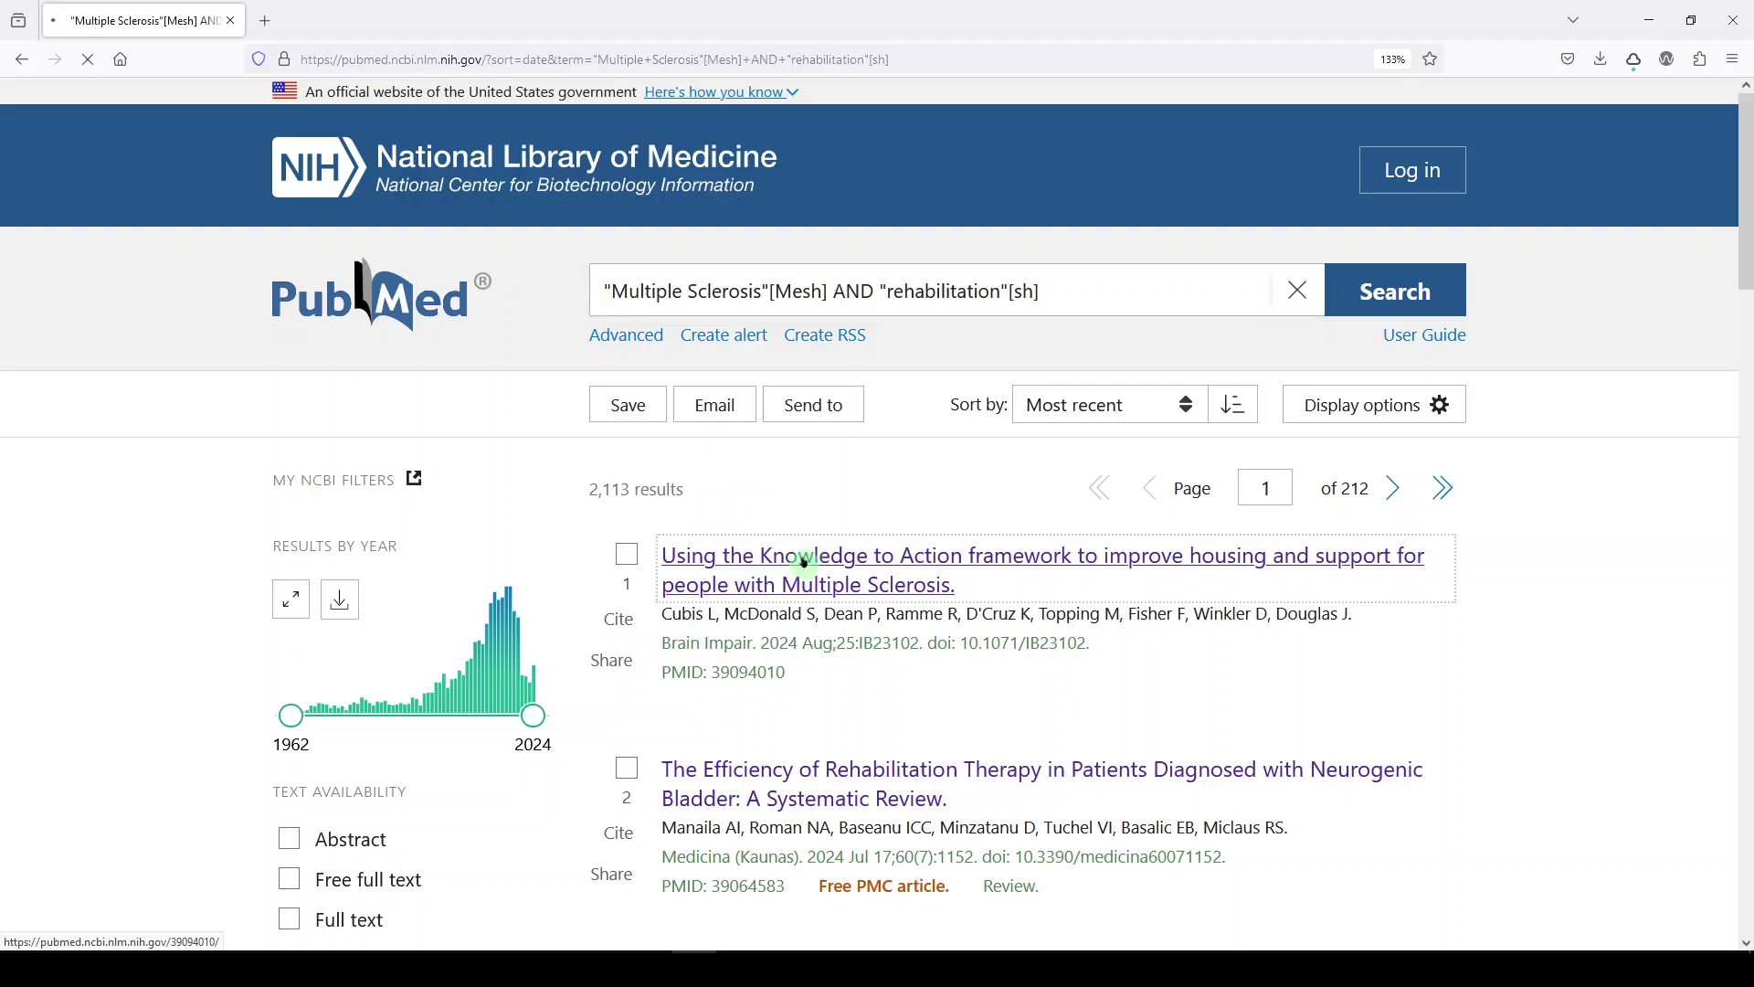
{"action": "scroll", "coordinate": [708, 633], "scroll_direction": "down", "scroll_amount": 1}
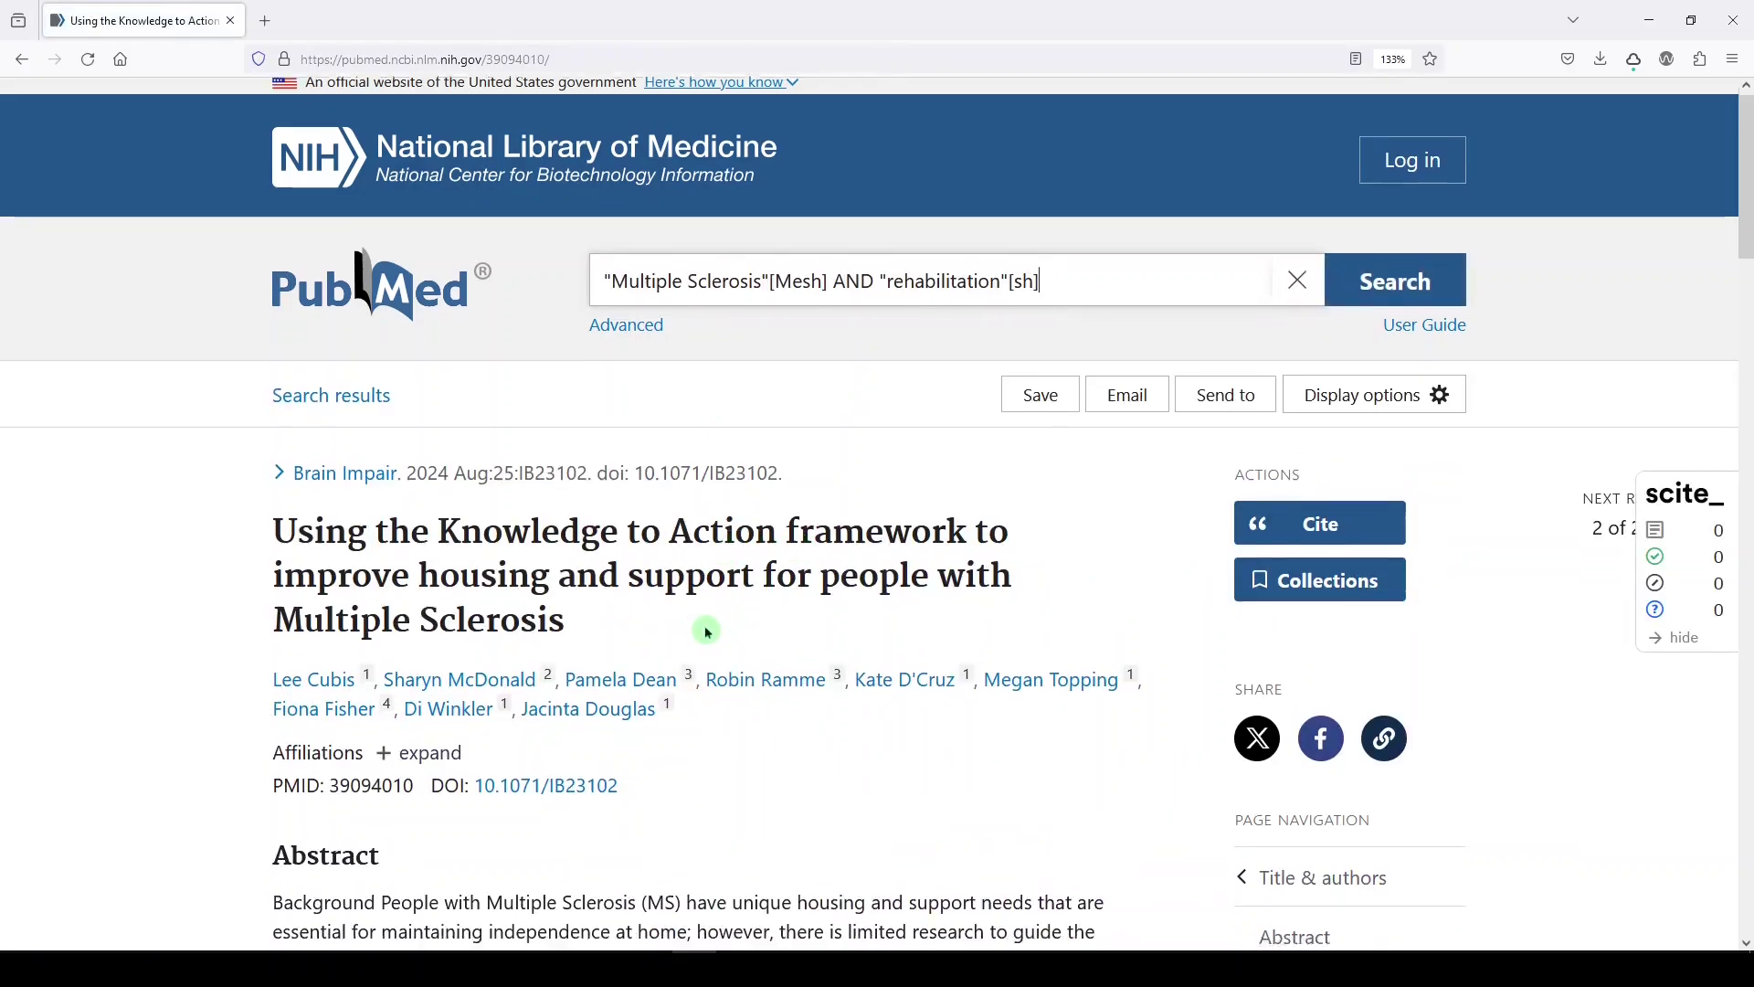
{"action": "scroll", "coordinate": [708, 632], "scroll_direction": "down", "scroll_amount": 20}
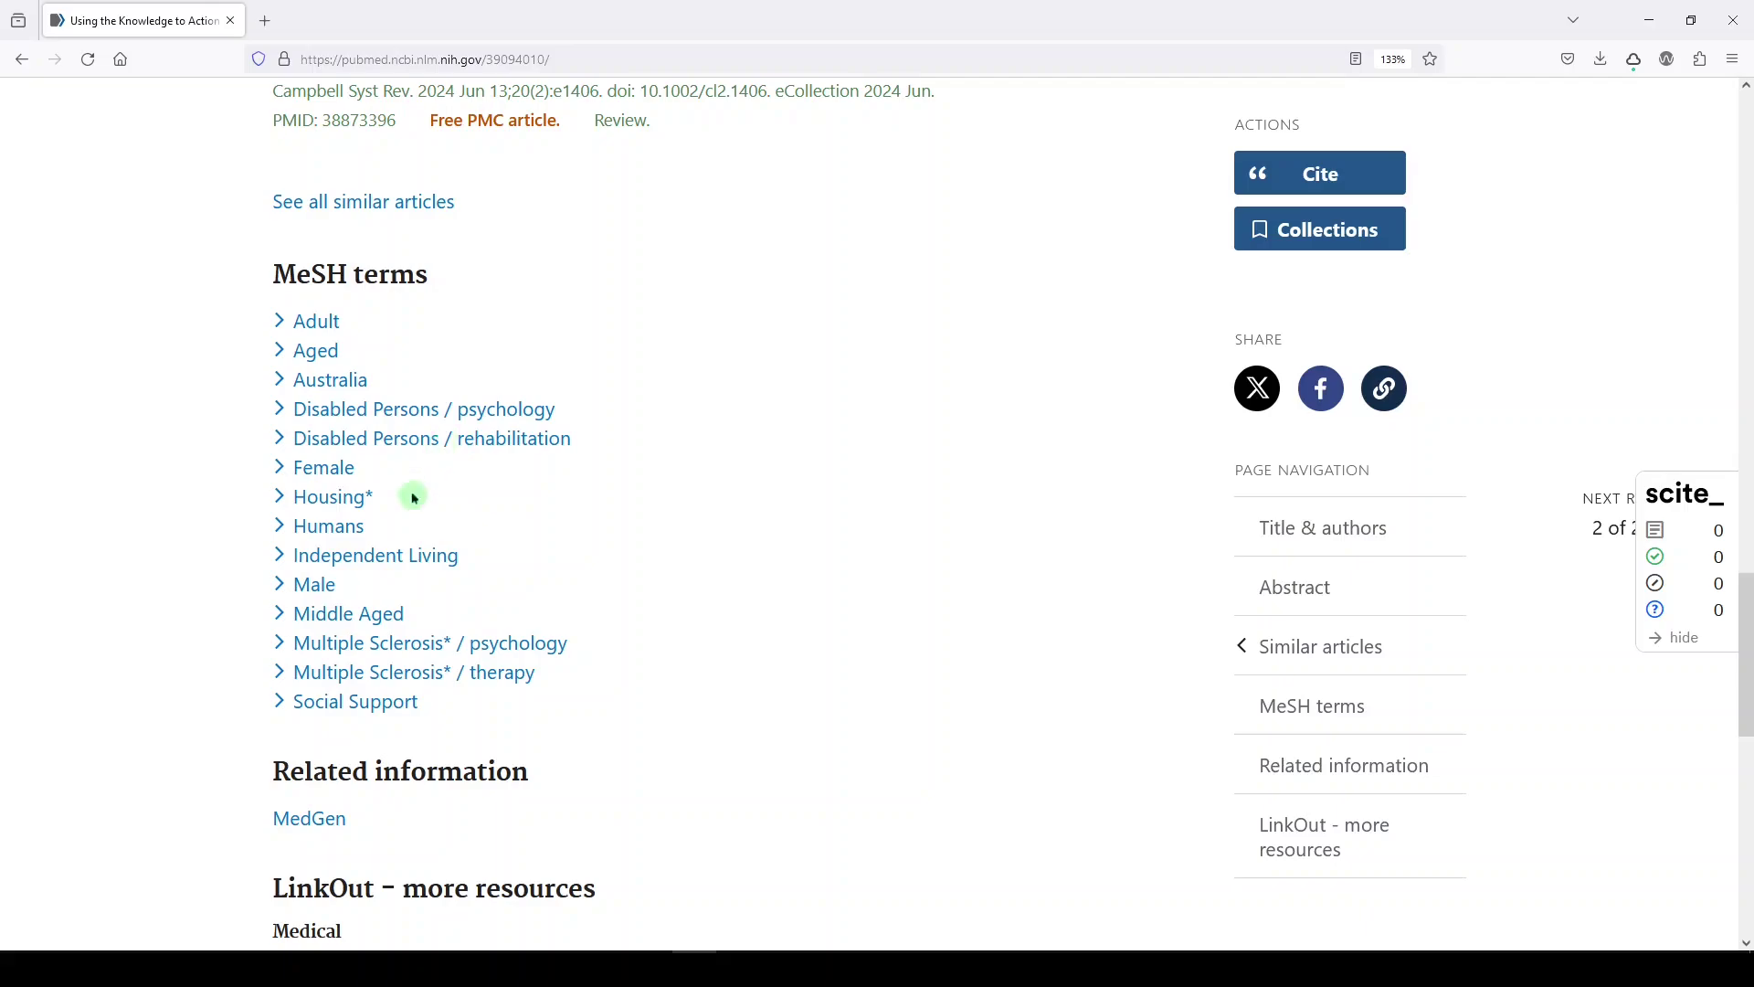
{"action": "scroll", "coordinate": [420, 512], "scroll_direction": "up", "scroll_amount": 5}
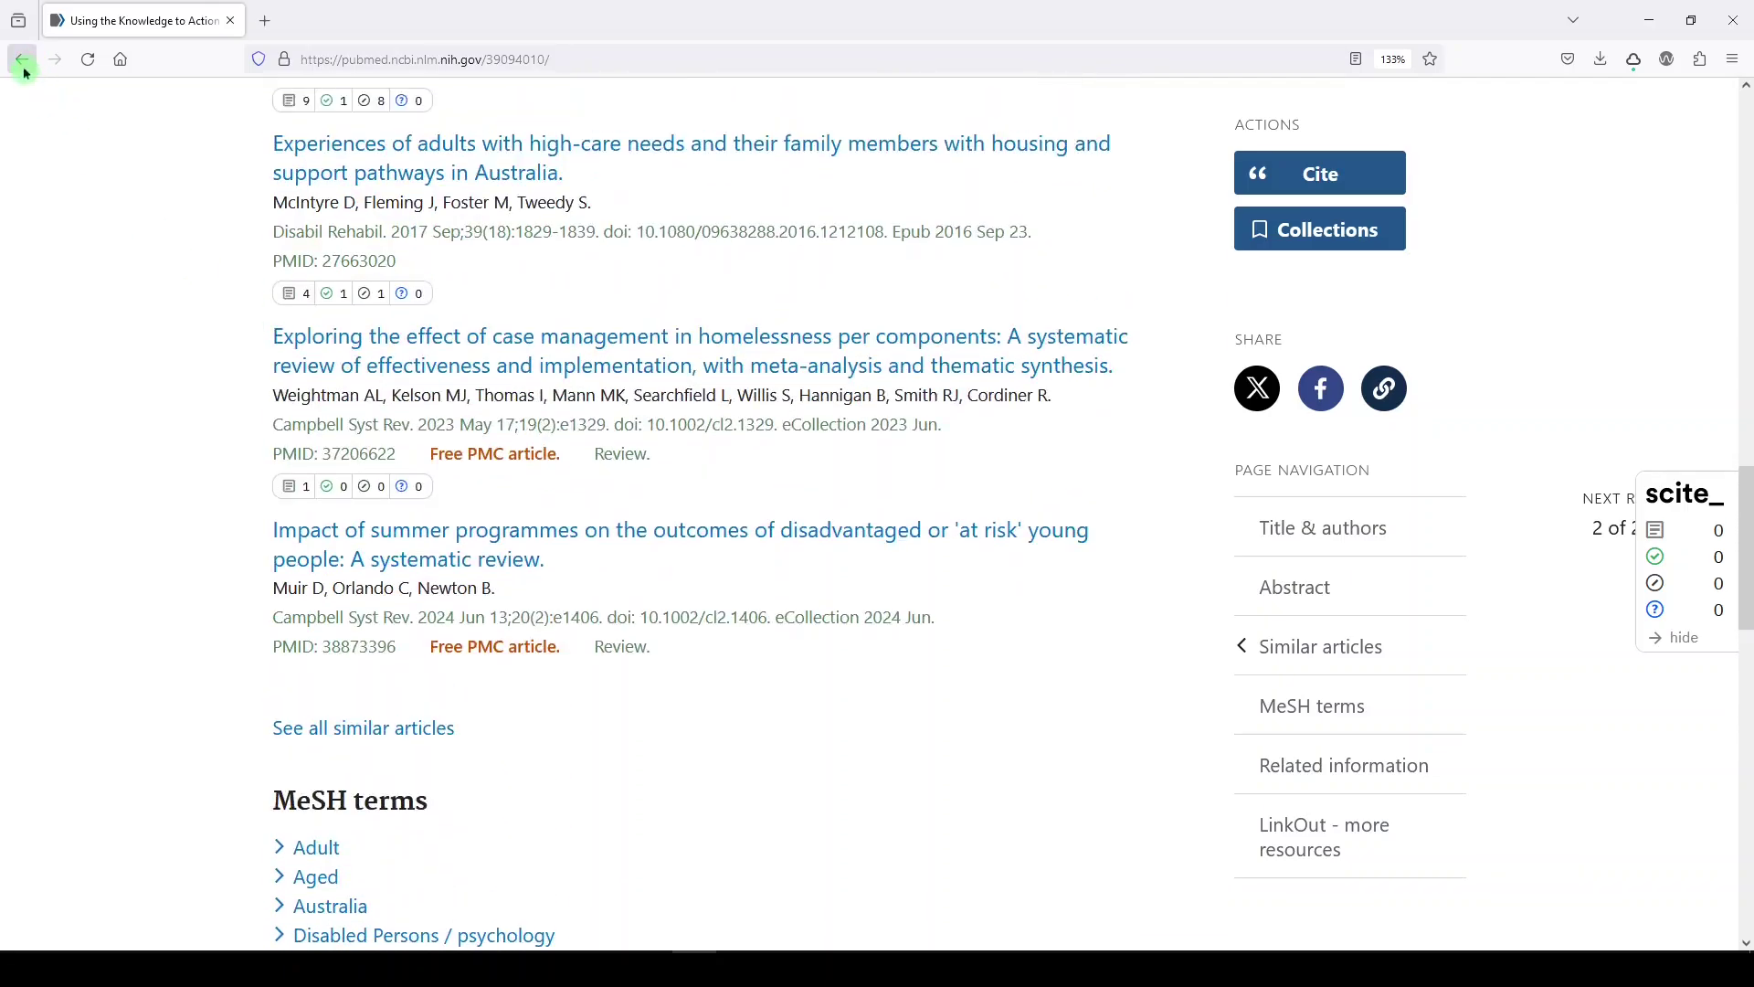
Open Advanced Search to see history #1 with 1,931 results and #2 with 2,113
{"action": "left_click", "coordinate": [22, 61]}
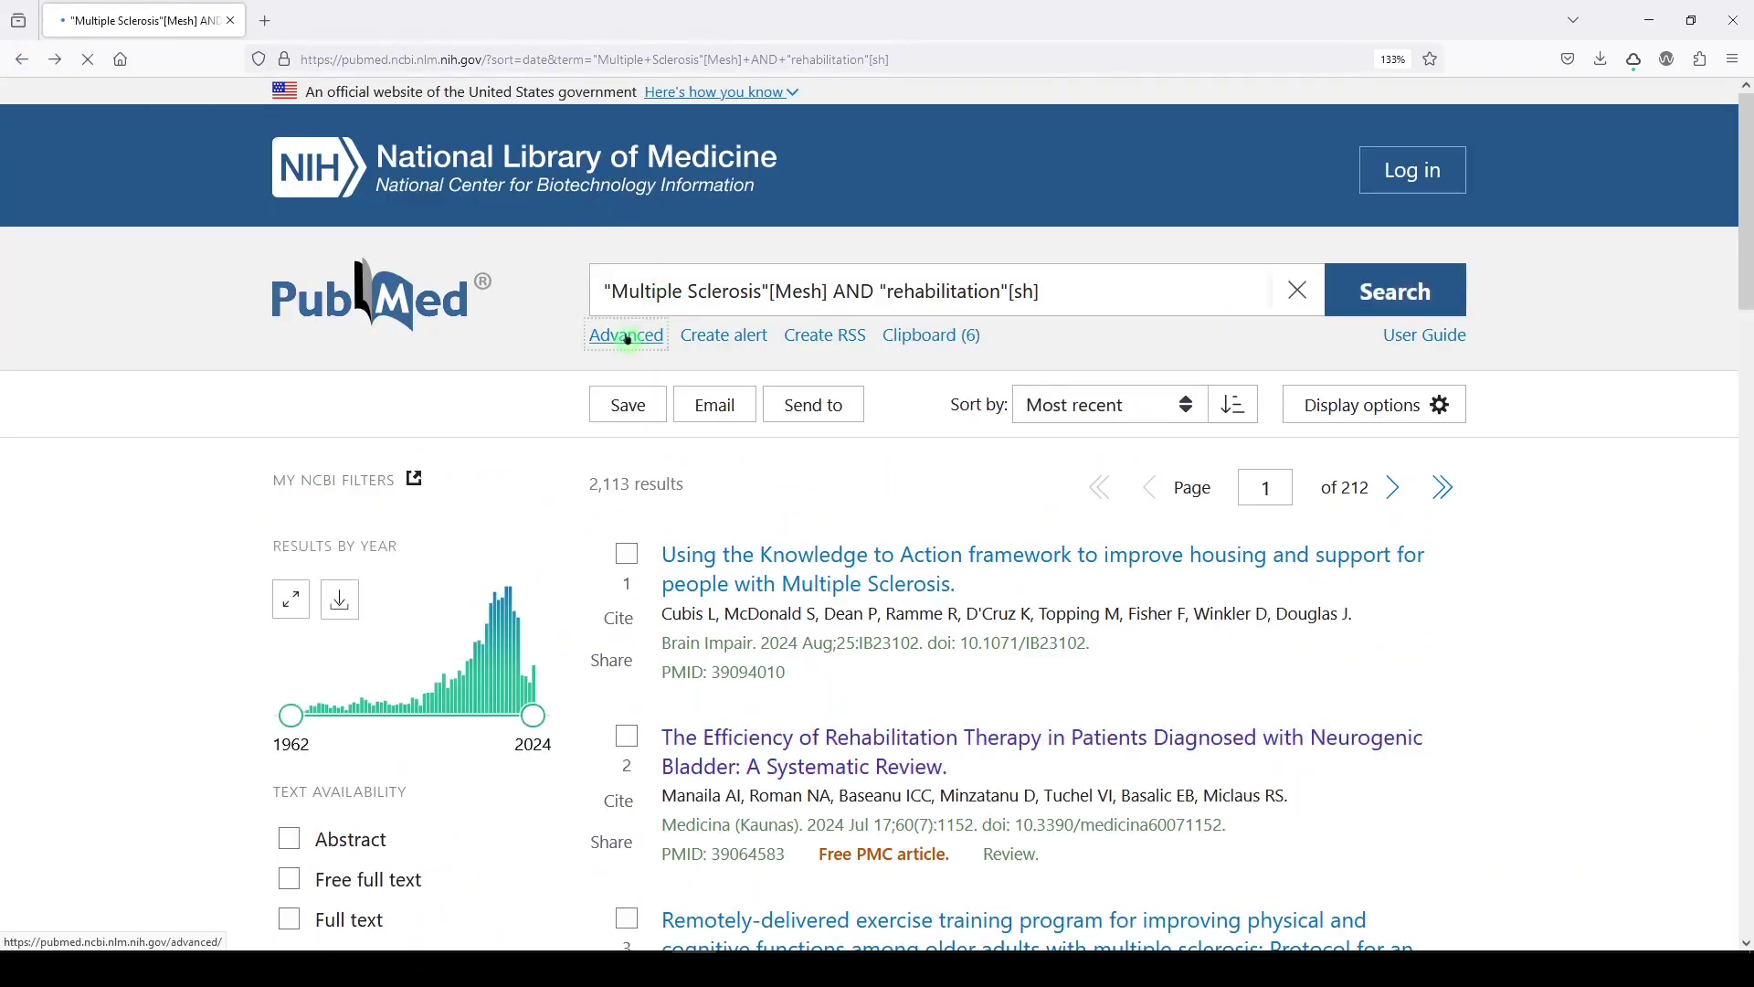
{"action": "left_click", "coordinate": [628, 338]}
{"action": "scroll", "coordinate": [658, 640], "scroll_direction": "down", "scroll_amount": 3}
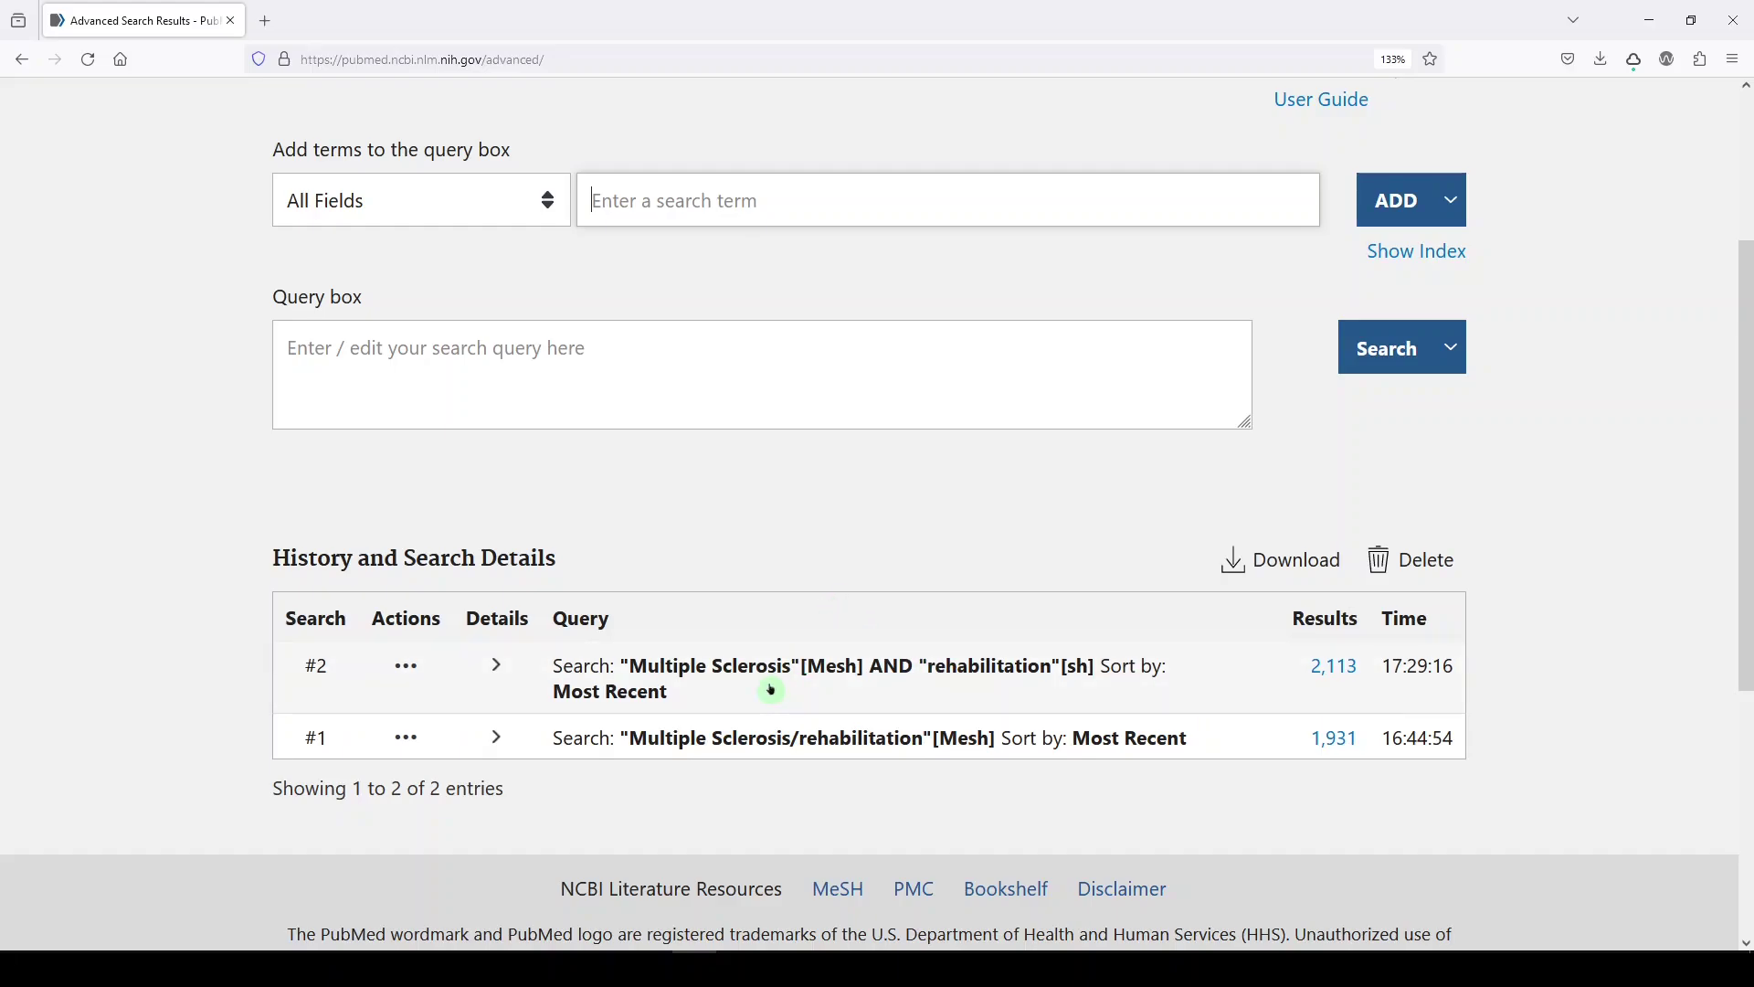
Search "multiple sclerosis"[tw] AND "rehabilitation"[tw] from the Query box, yielding 4,127 results
{"action": "left_click", "coordinate": [465, 357]}
{"action": "type", "text": "\""}
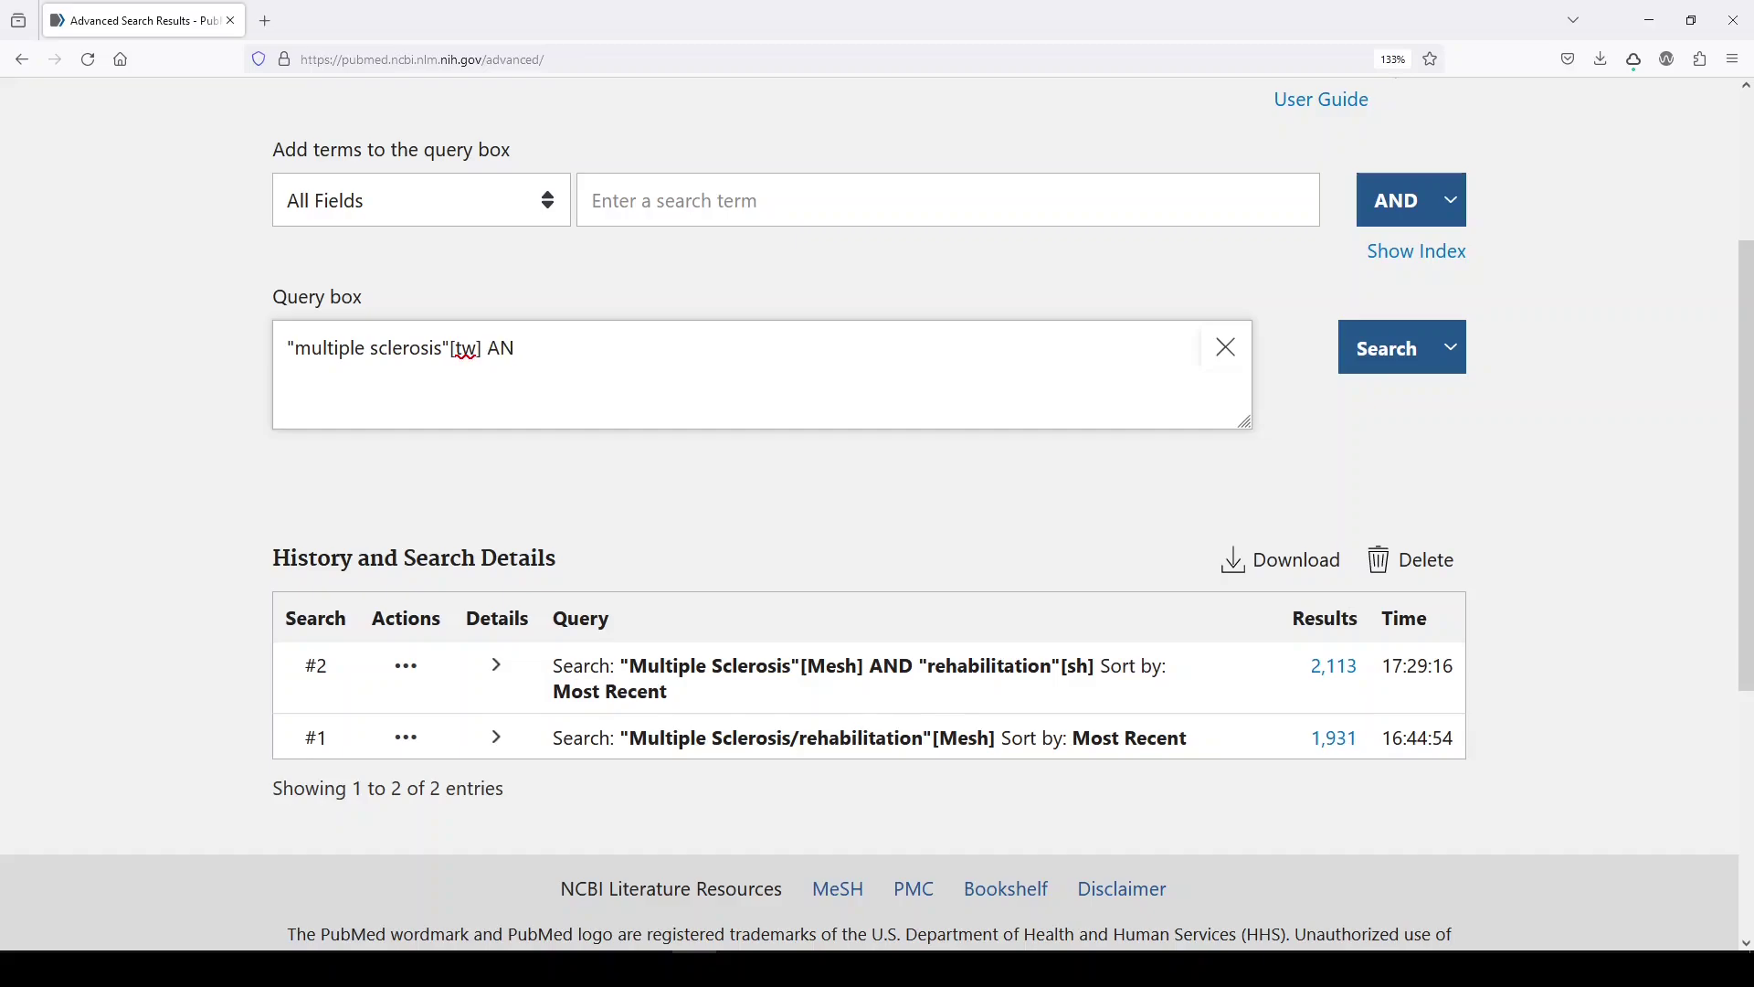
{"action": "type", "text": "D \"rehabilitation\"[tw"}
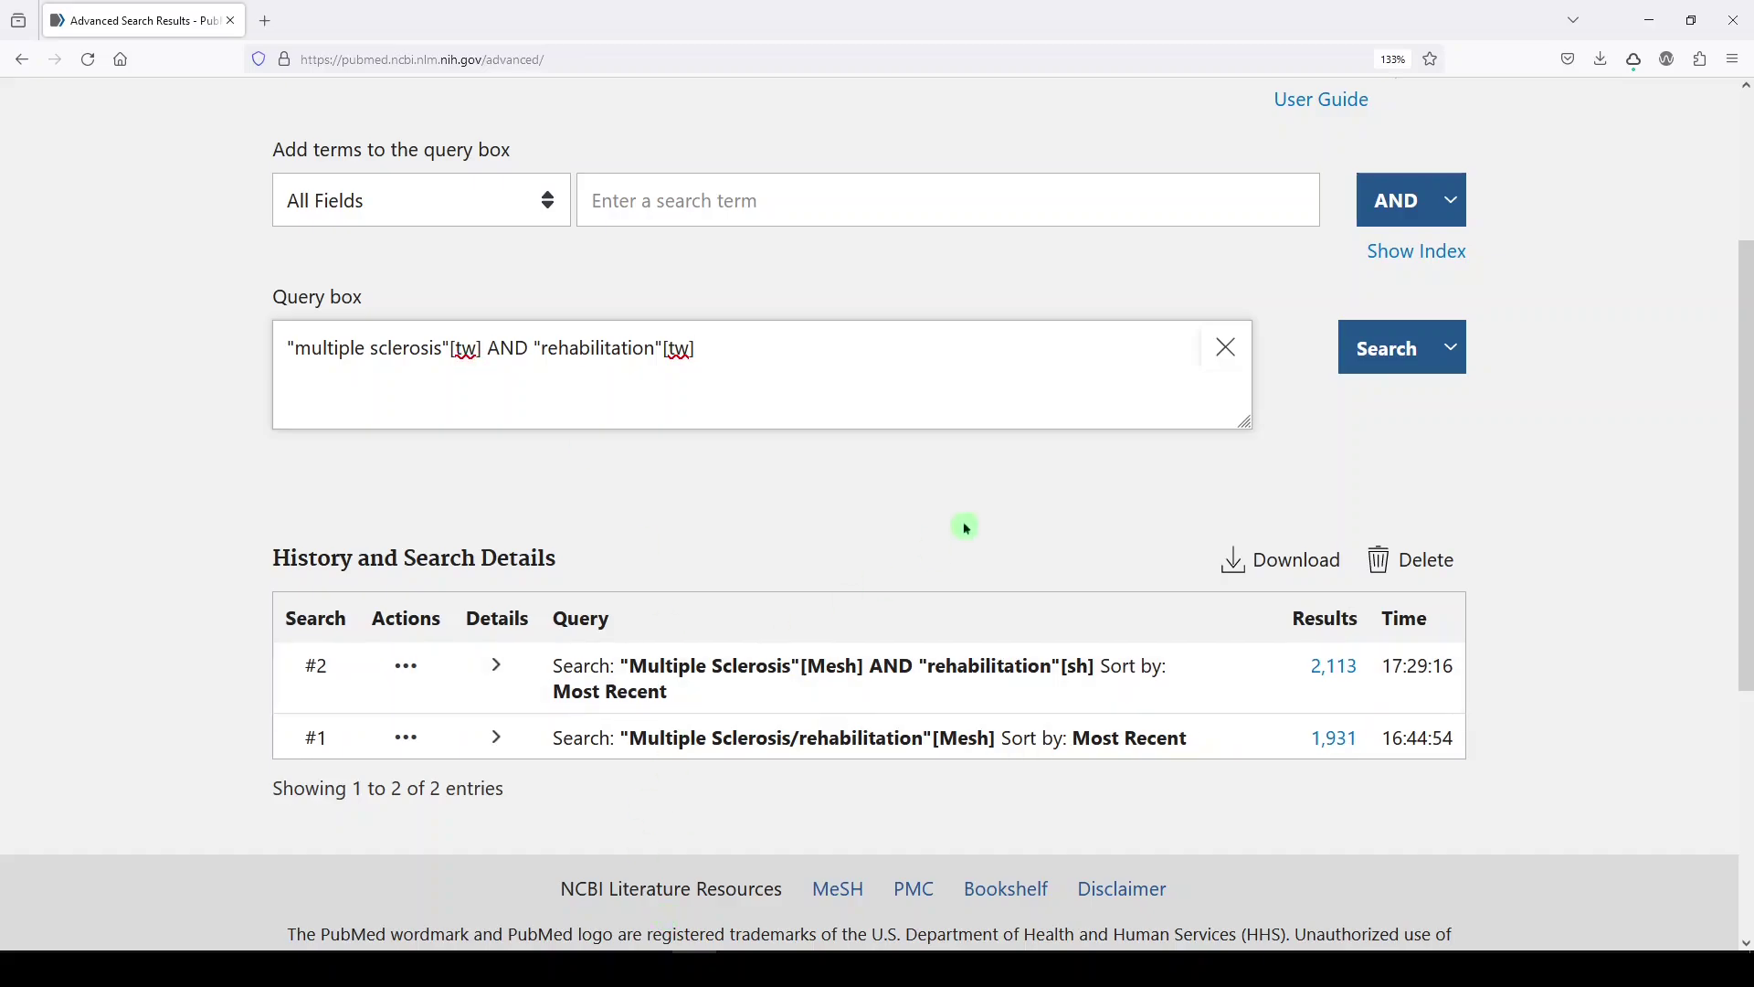
{"action": "left_click", "coordinate": [1367, 352]}
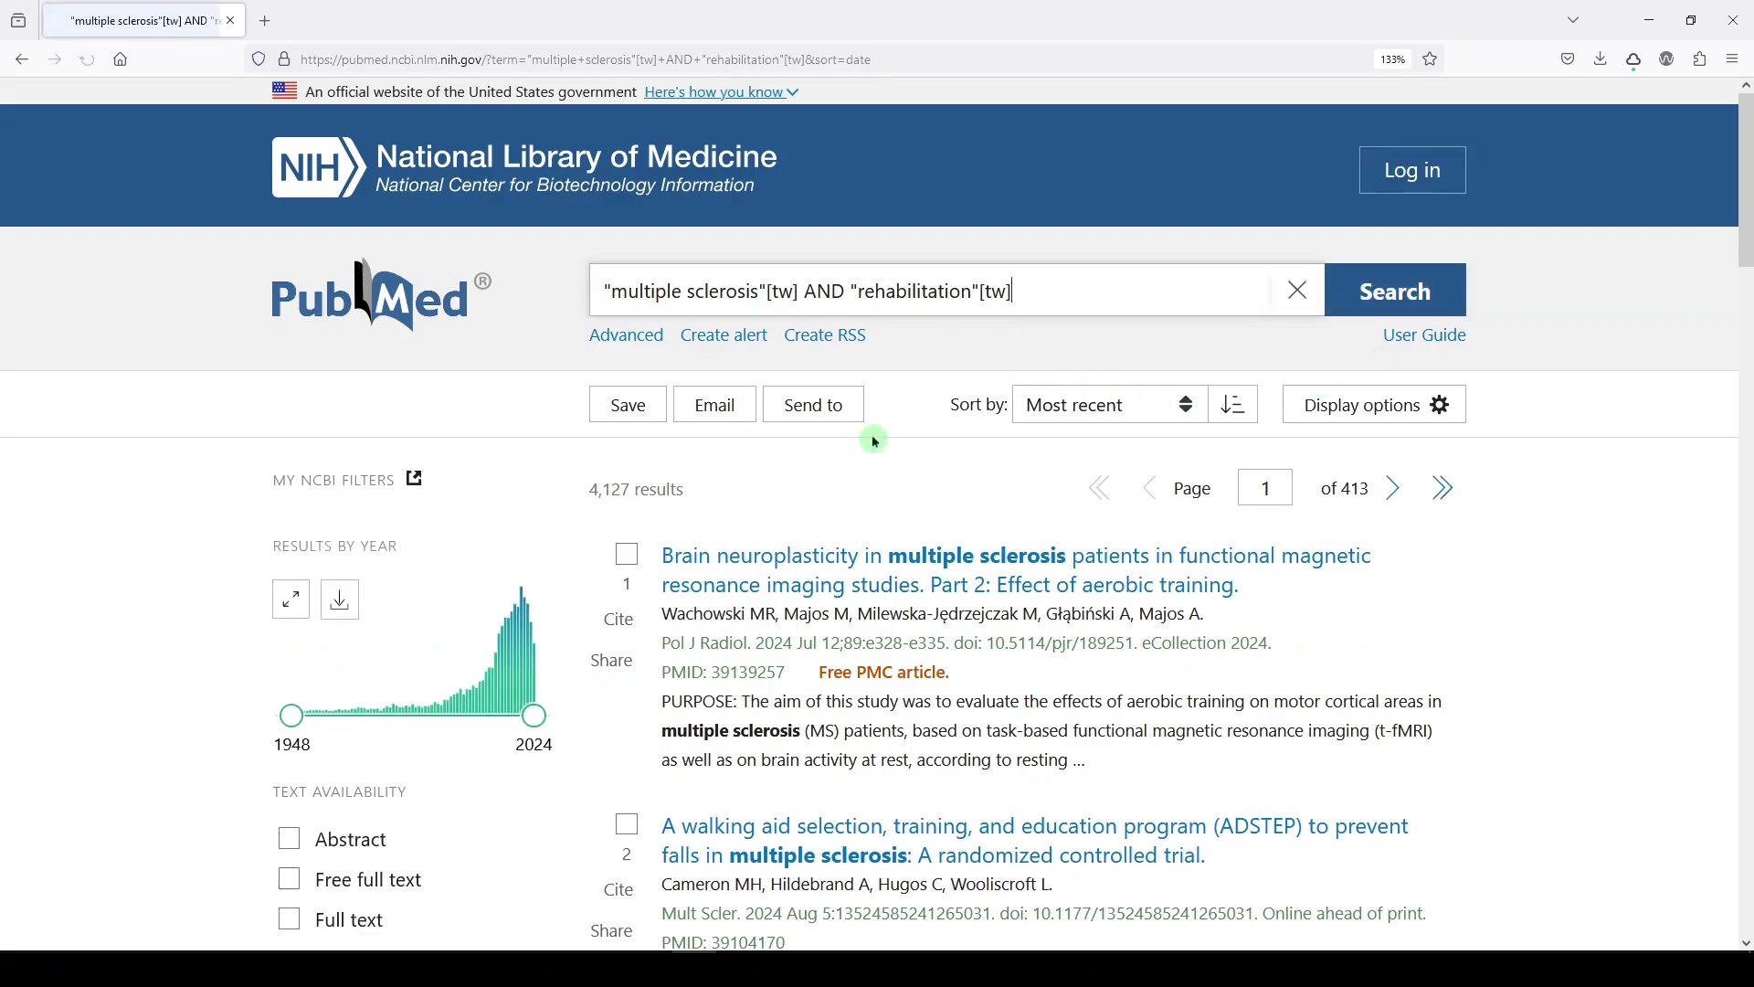
{"action": "left_click", "coordinate": [640, 276]}
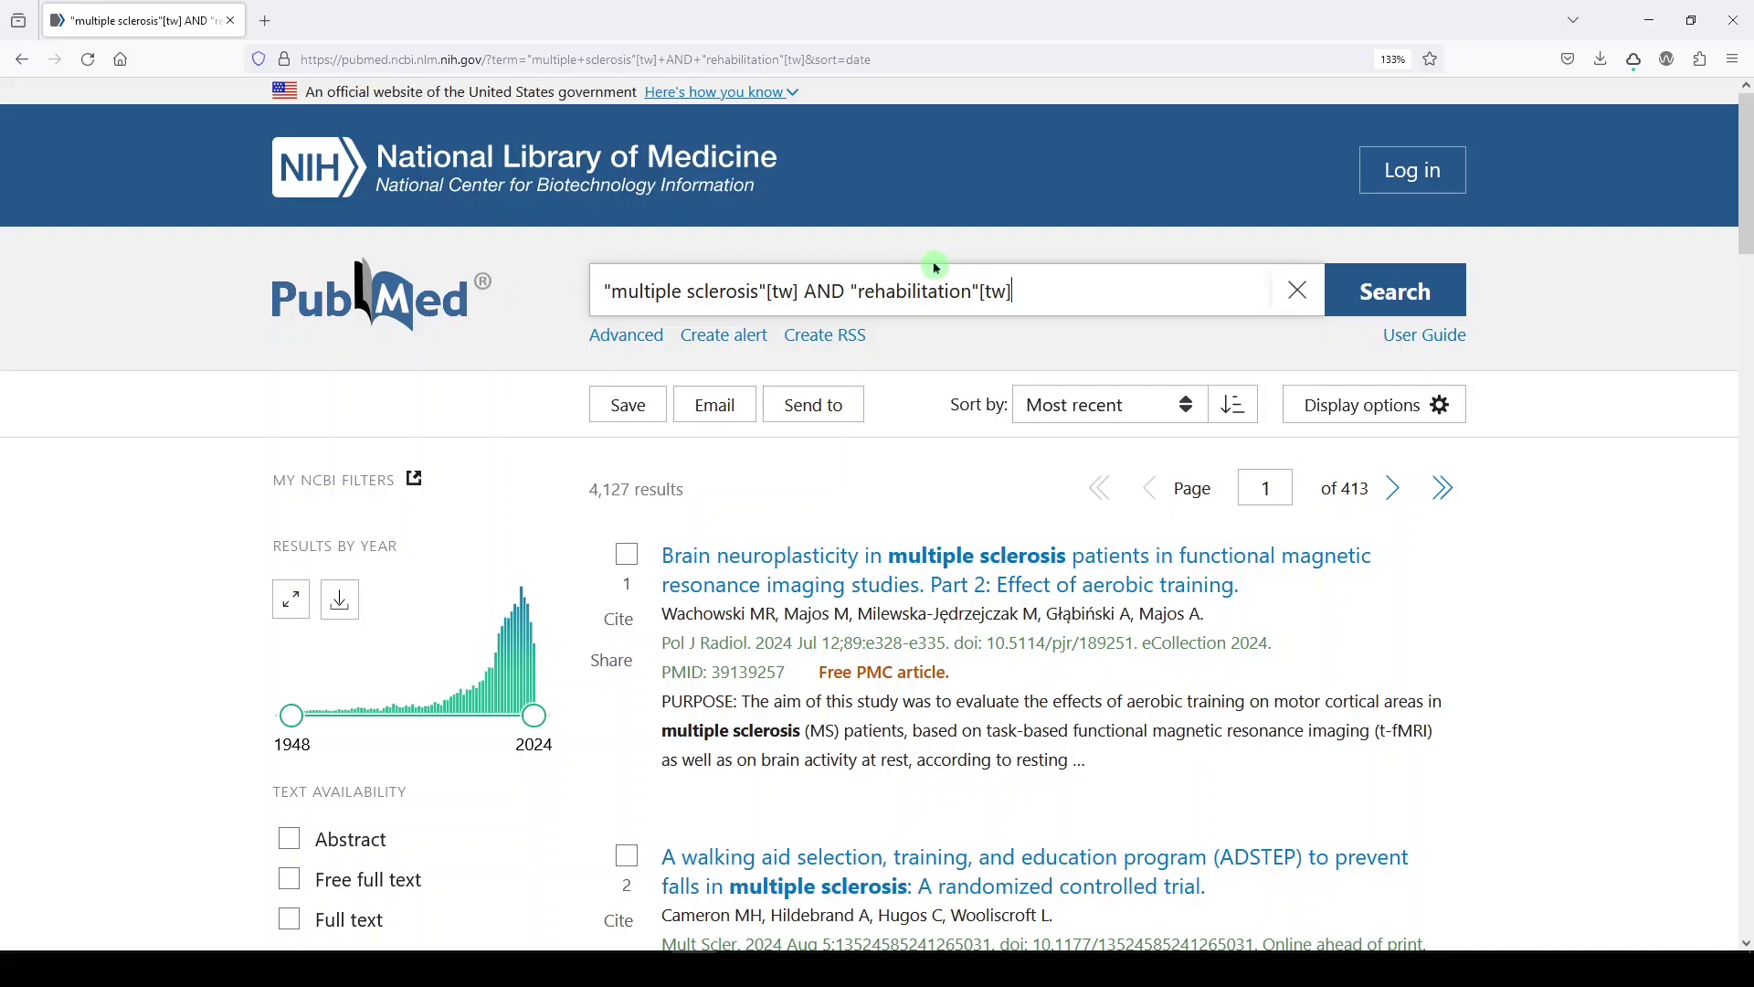
{"action": "left_click", "coordinate": [1028, 291]}
Return to PubMed home, search MeSH for 'multiple scl', and open the Multiple Sclerosis record
{"action": "left_click", "coordinate": [24, 62]}
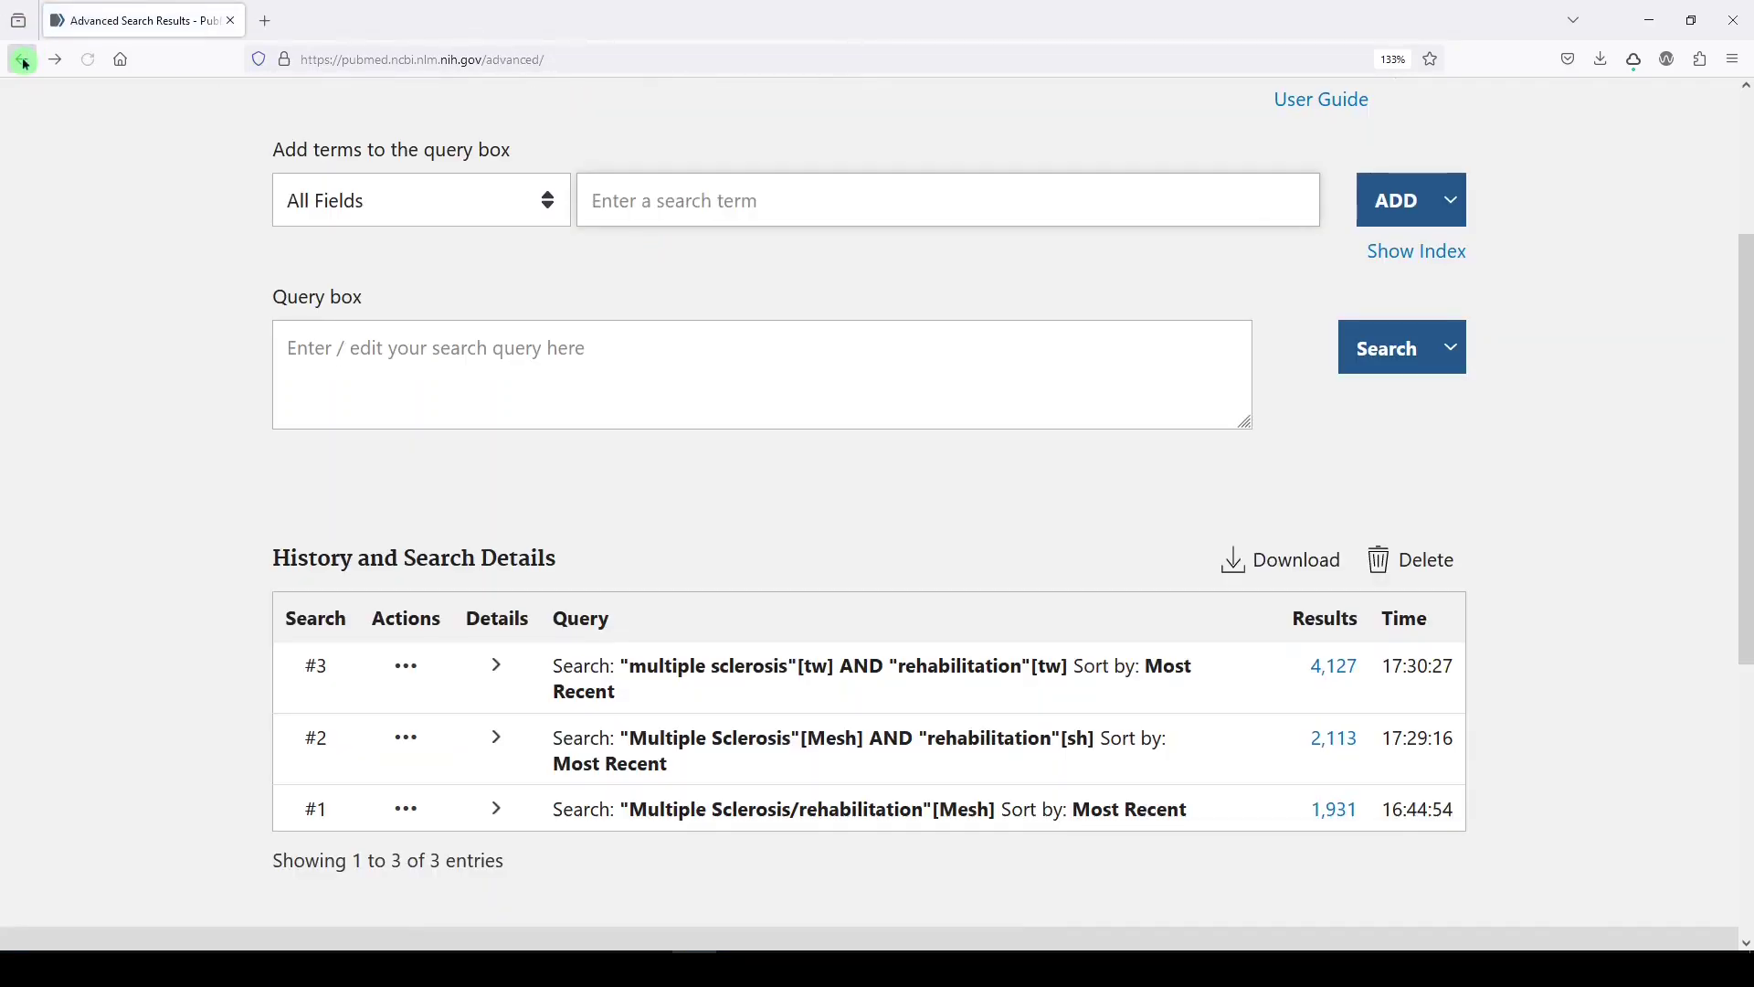
{"action": "left_click", "coordinate": [25, 62]}
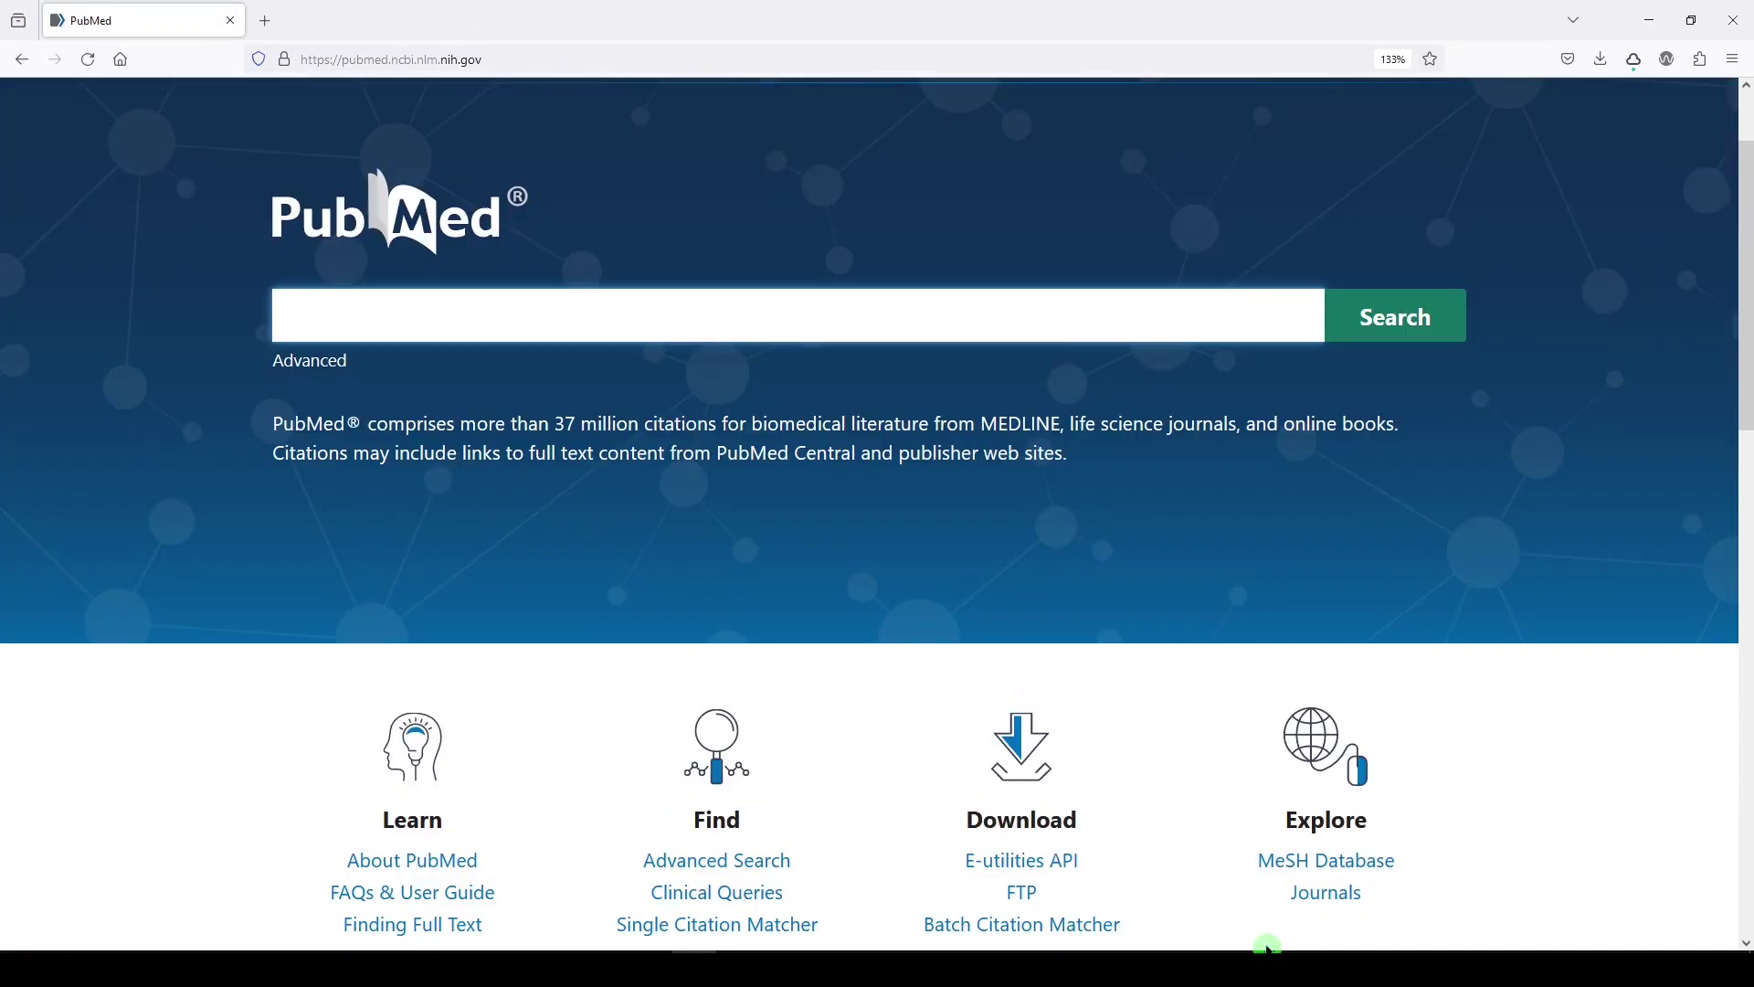
{"action": "left_click", "coordinate": [1331, 859]}
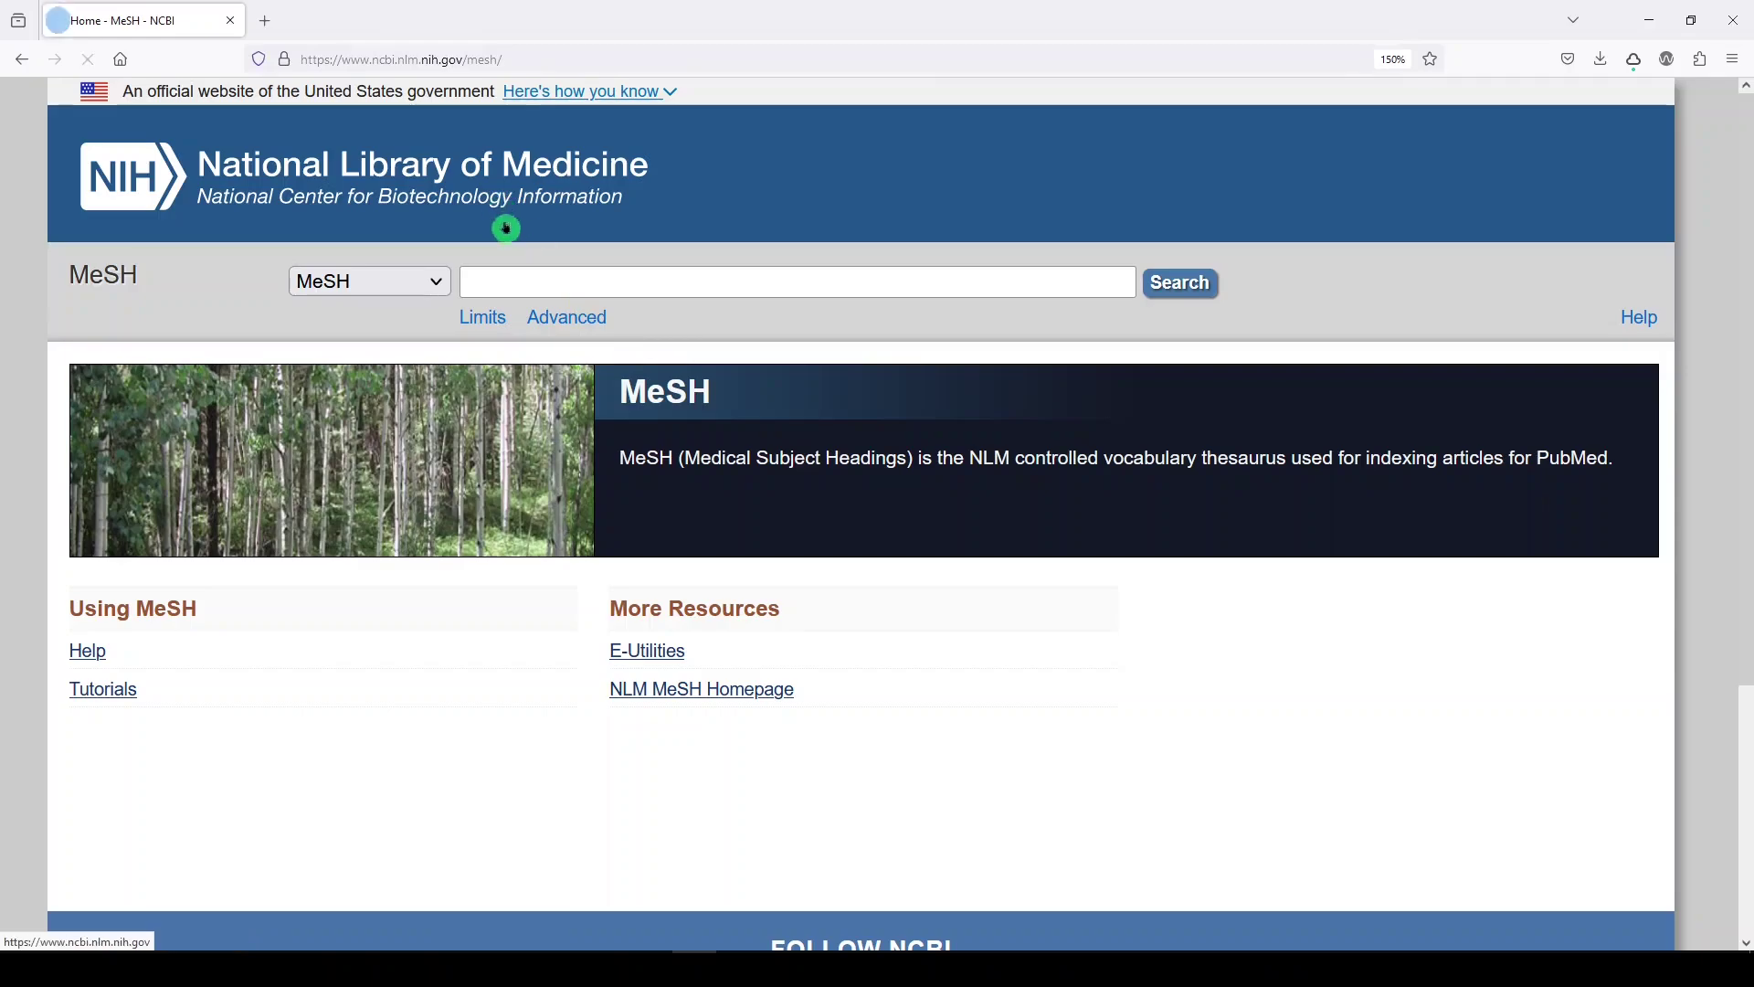
{"action": "left_click", "coordinate": [513, 284]}
{"action": "type", "text": "multiple sclerosis"}
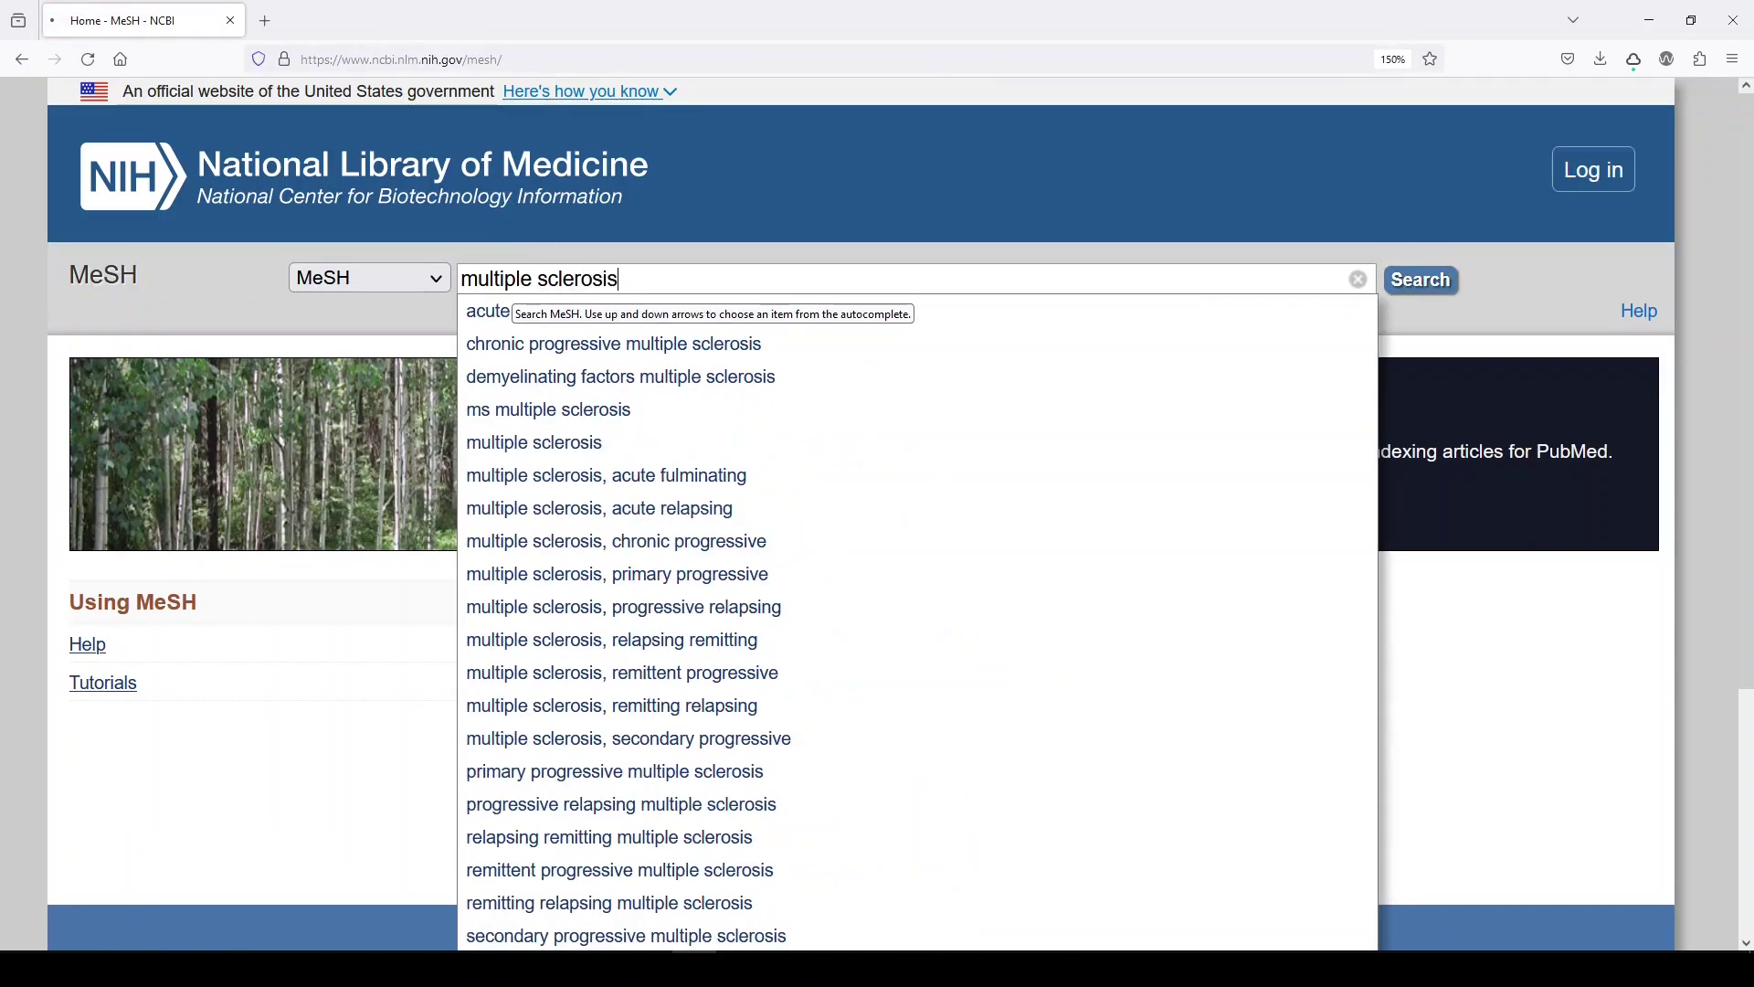
{"action": "key", "text": "Return"}
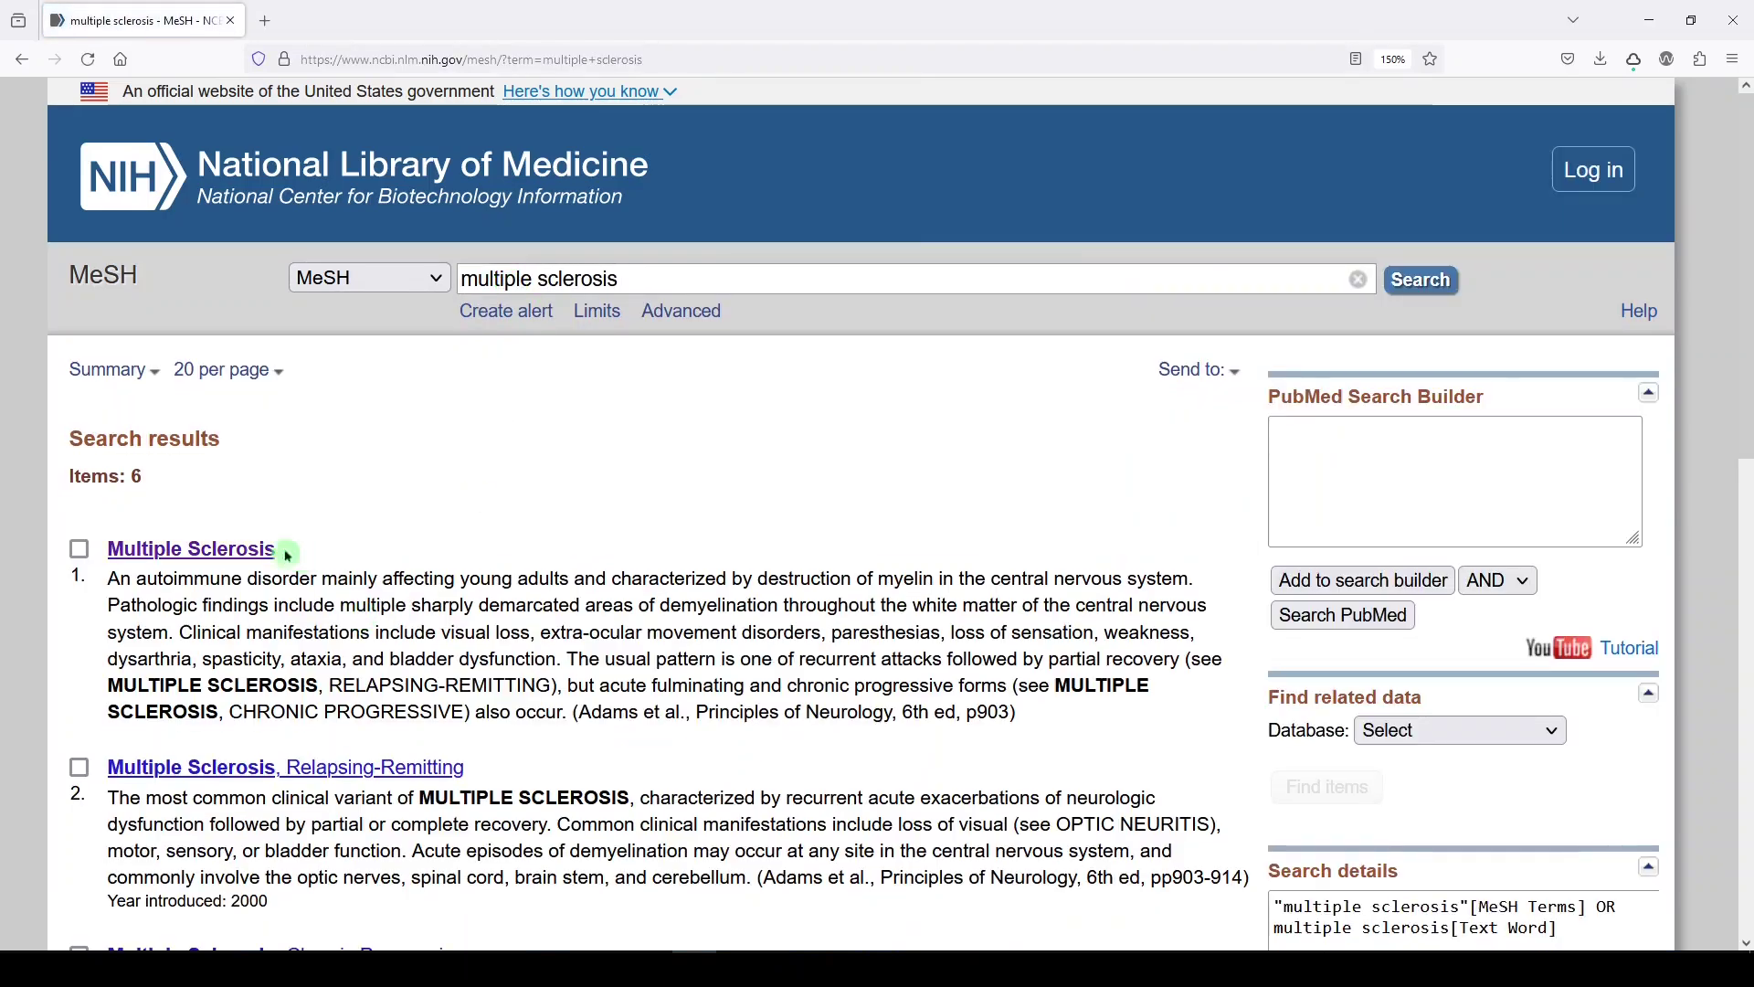
{"action": "left_click", "coordinate": [214, 549]}
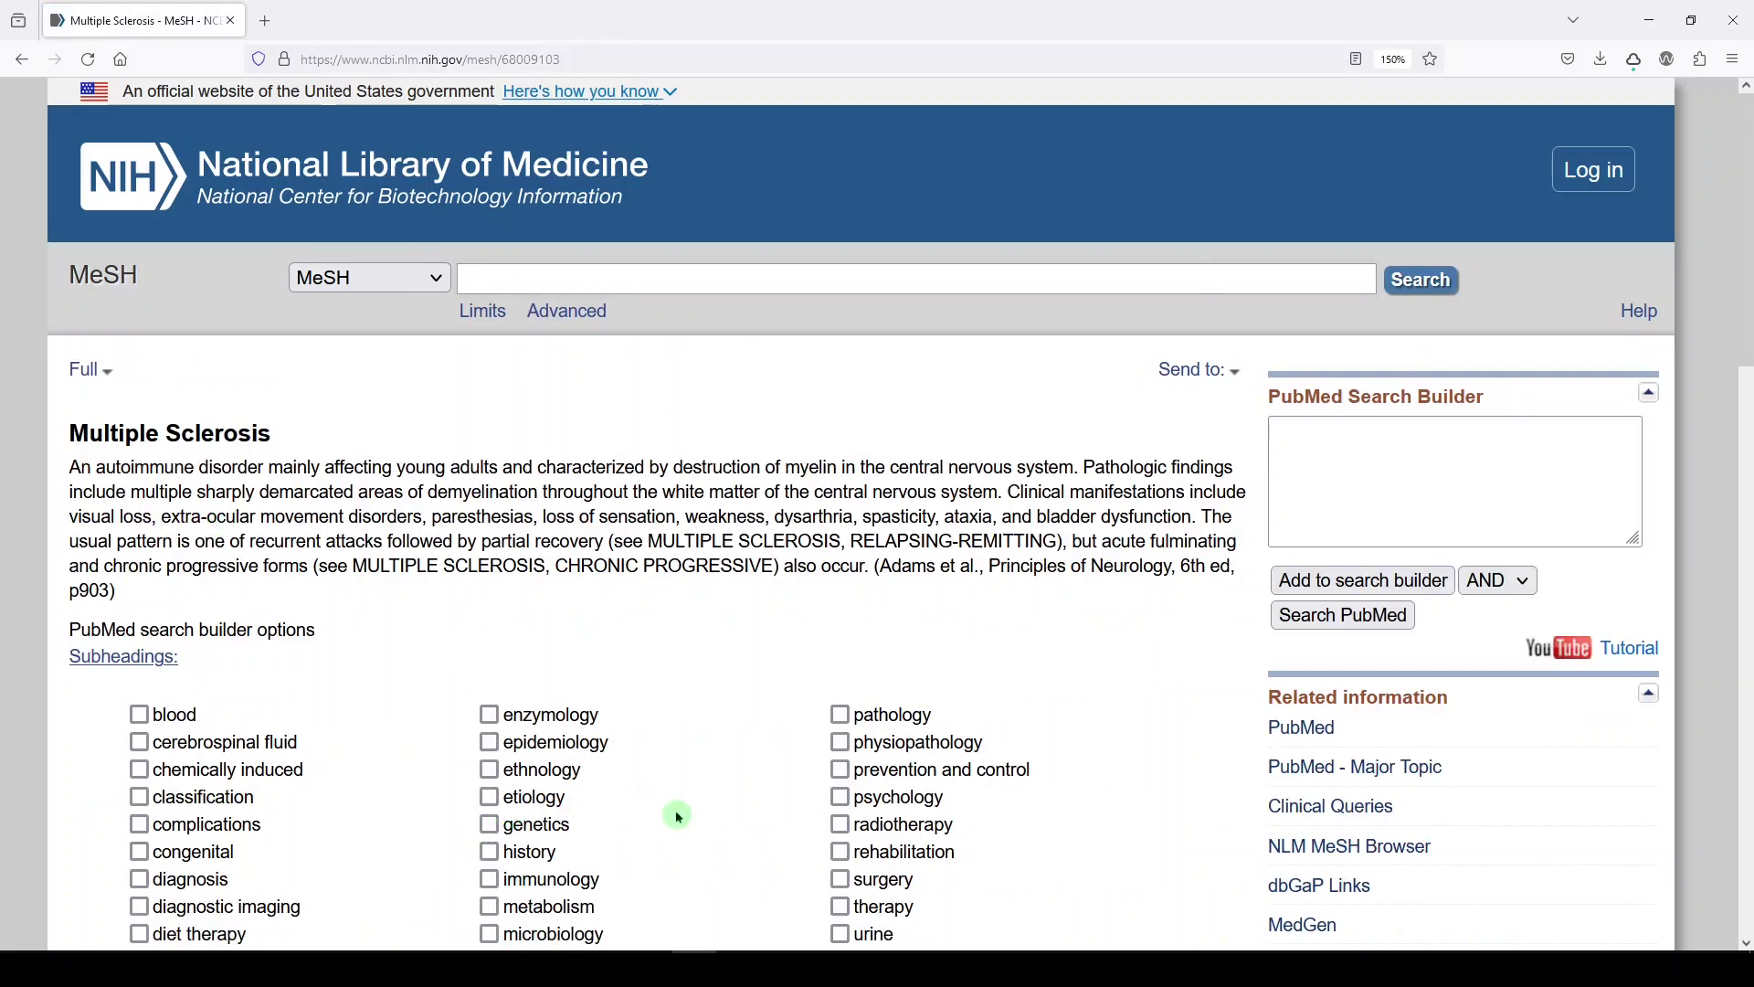
Tick the rehabilitation, therapy and diagnosis subheadings and add them to the Search Builder
{"action": "scroll", "coordinate": [697, 826], "scroll_direction": "down", "scroll_amount": 2}
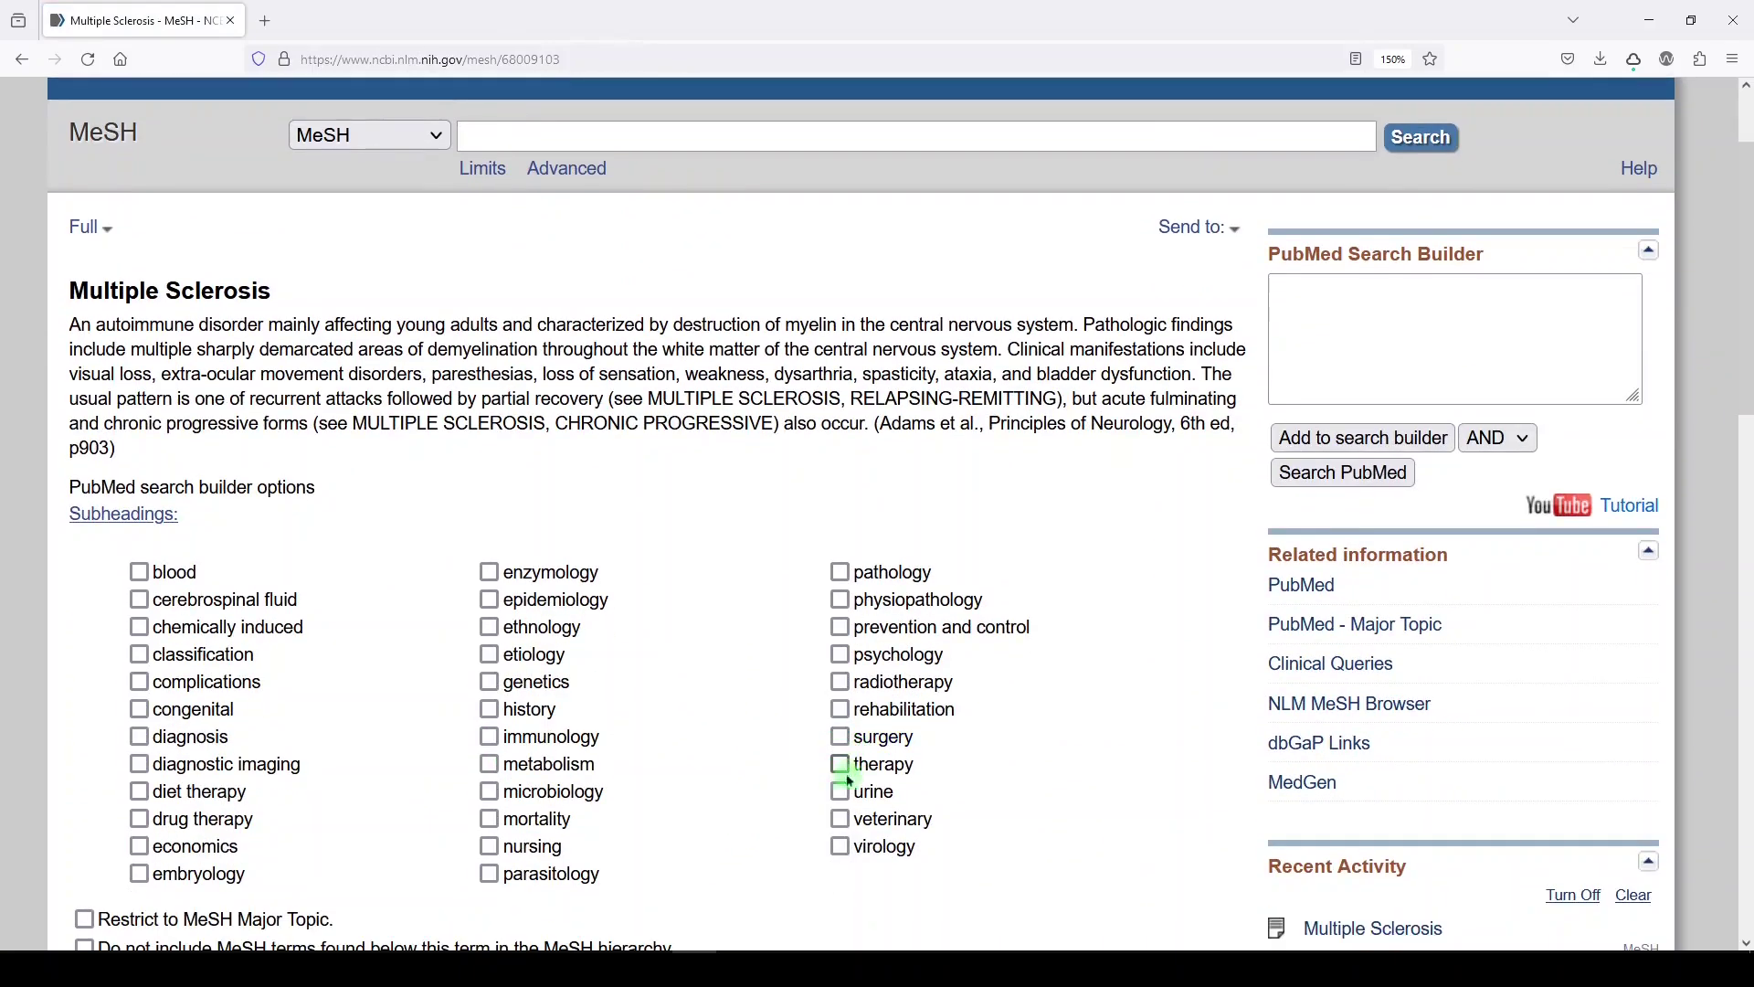
{"action": "left_click", "coordinate": [842, 711]}
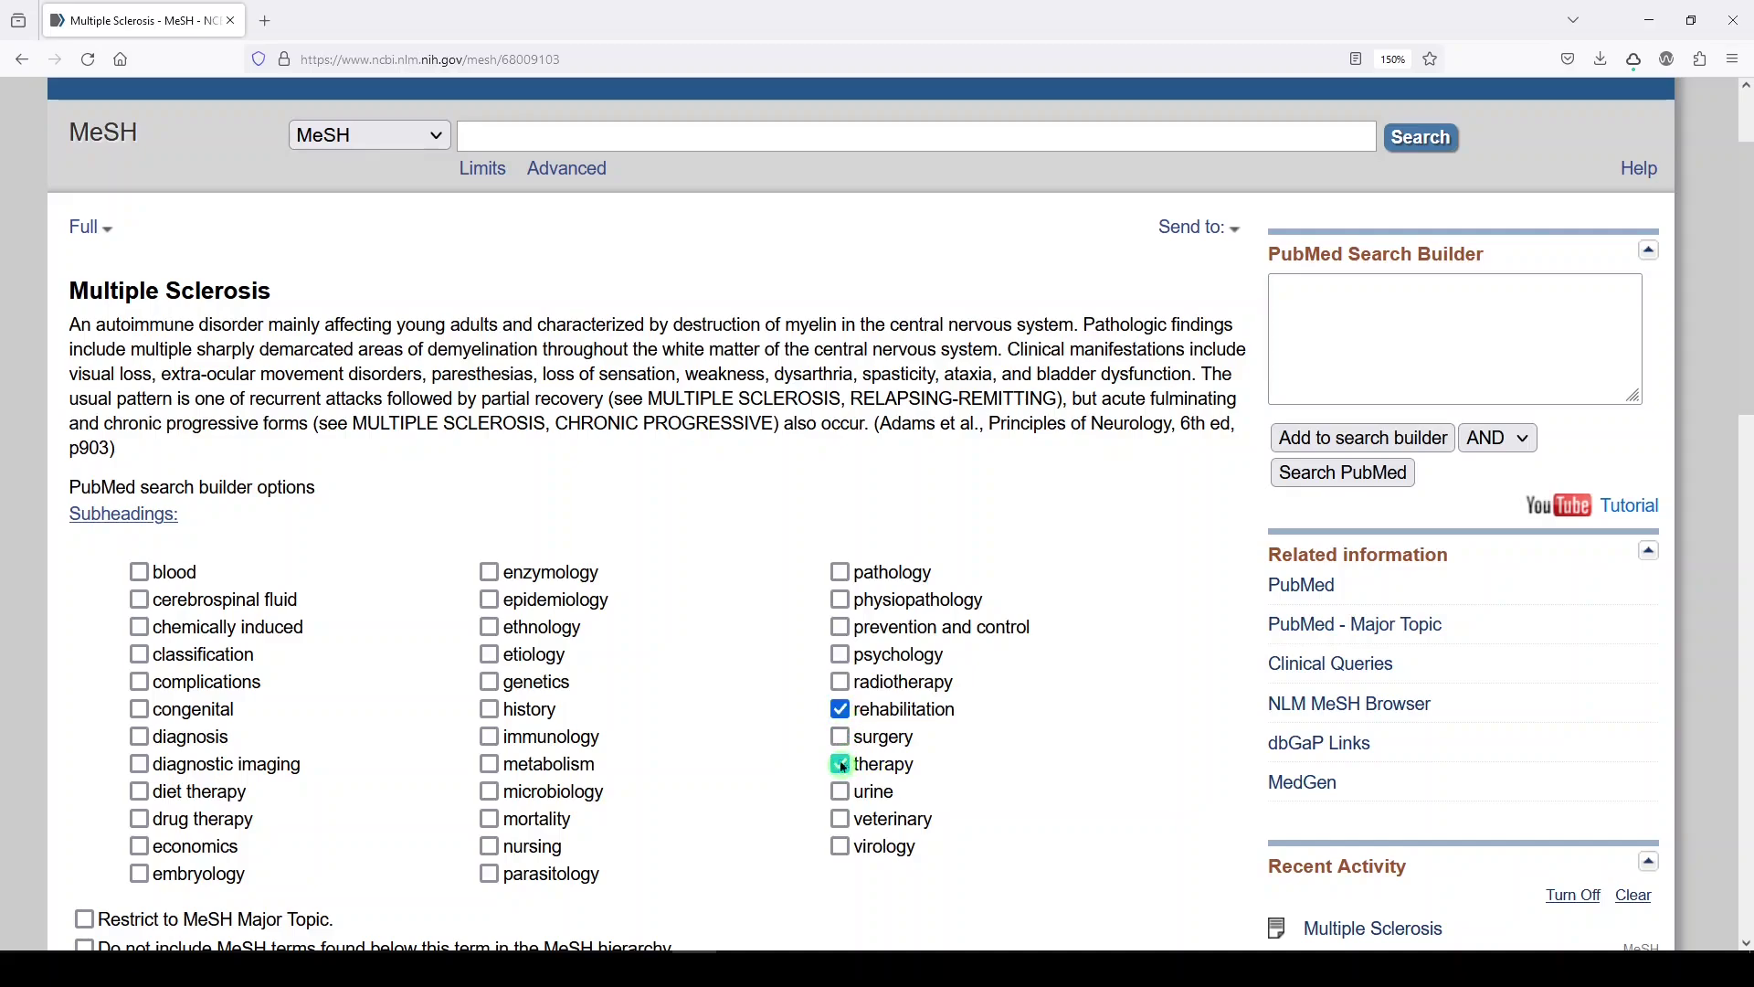
{"action": "left_click", "coordinate": [842, 765]}
{"action": "left_click", "coordinate": [140, 738]}
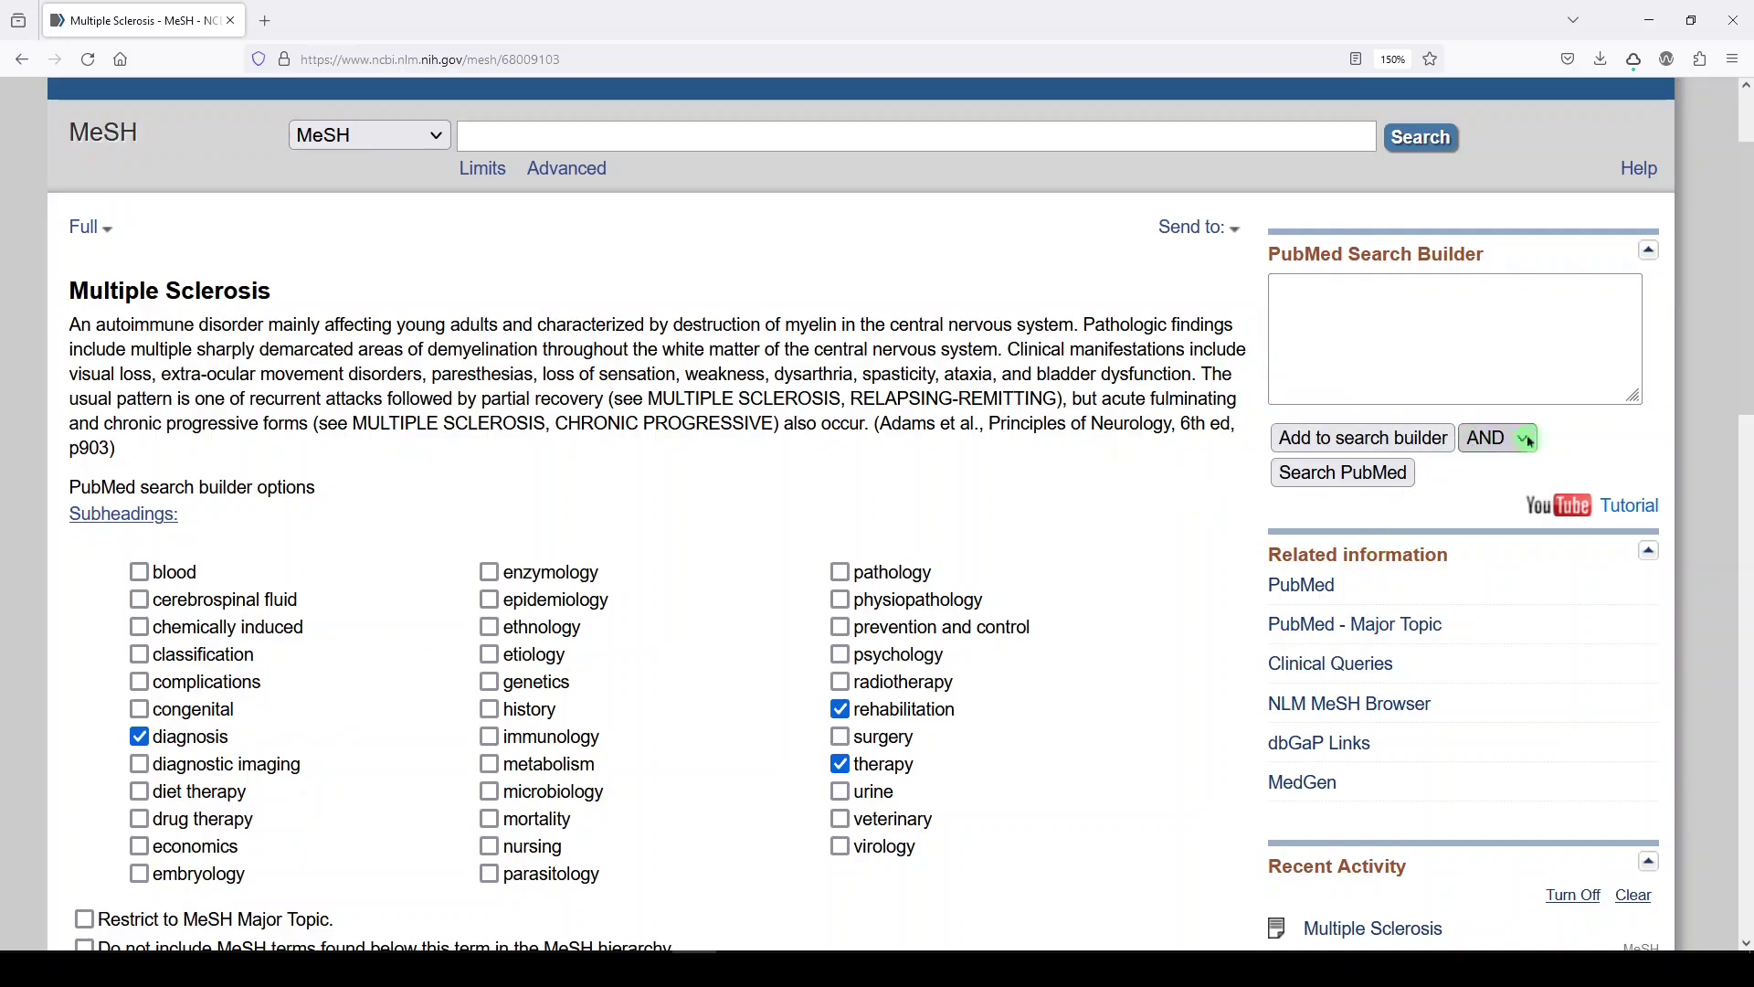
{"action": "left_click", "coordinate": [1379, 436]}
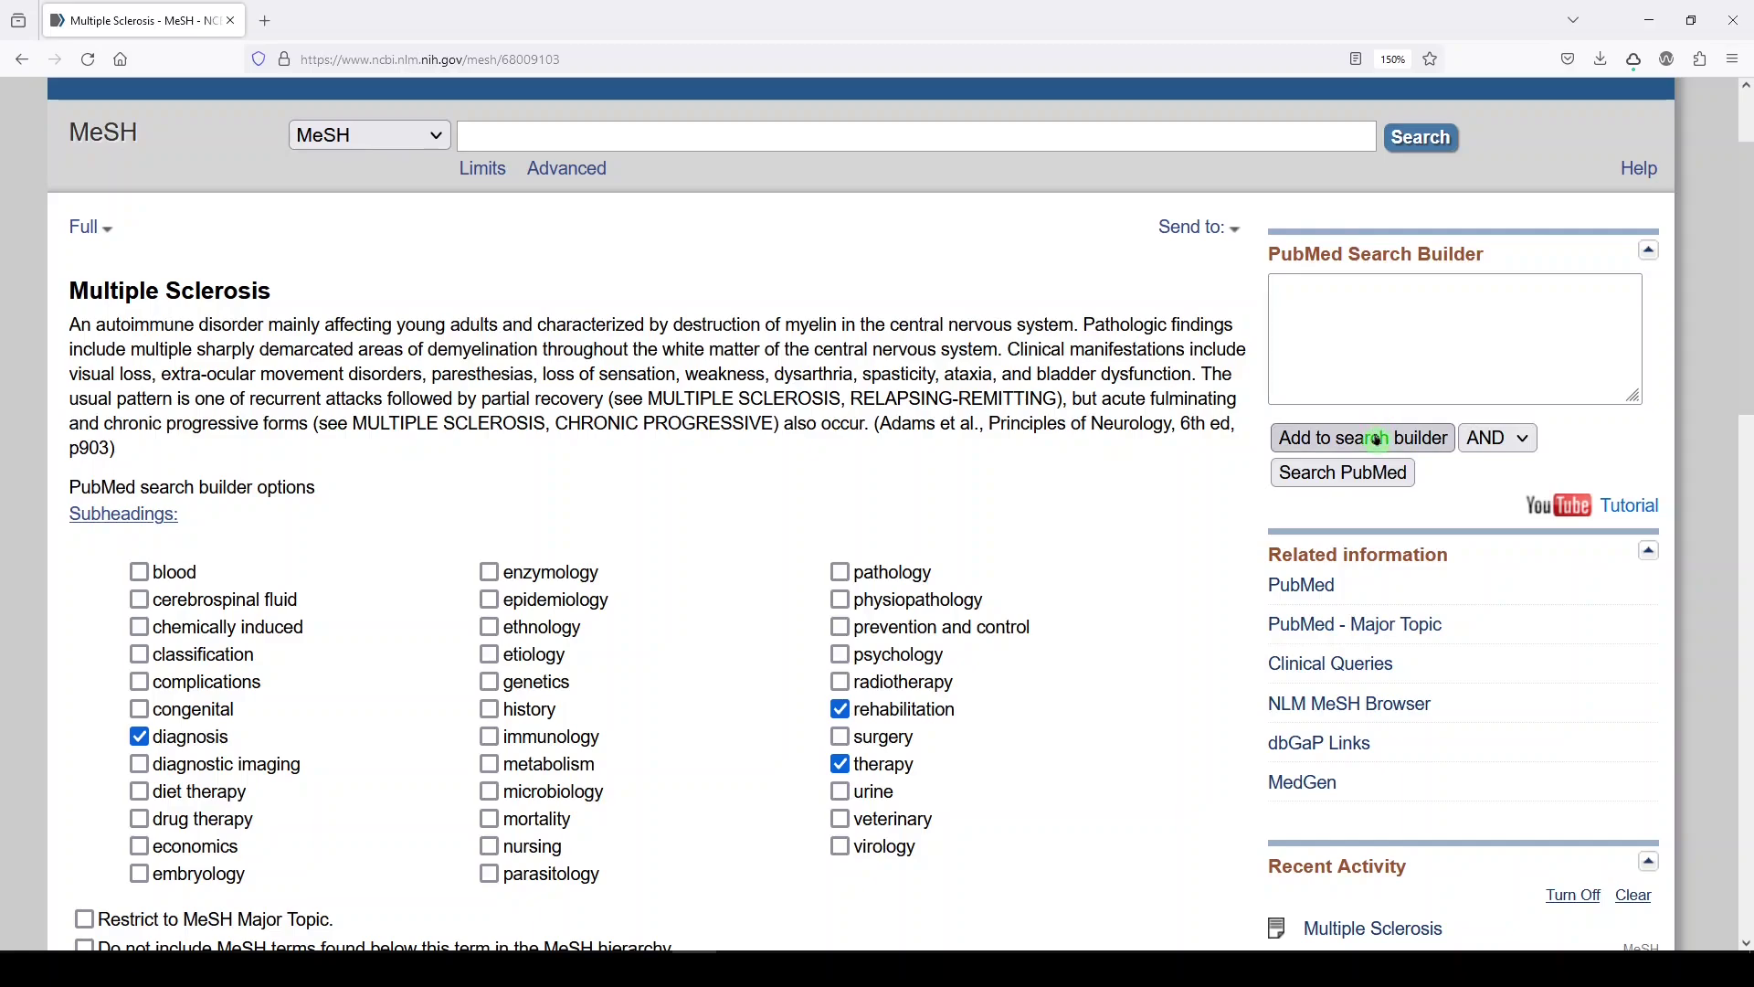
{"action": "left_click", "coordinate": [1379, 440]}
Inspect the built query and highlight the OR joining the subheading terms
{"action": "left_click", "coordinate": [1353, 312]}
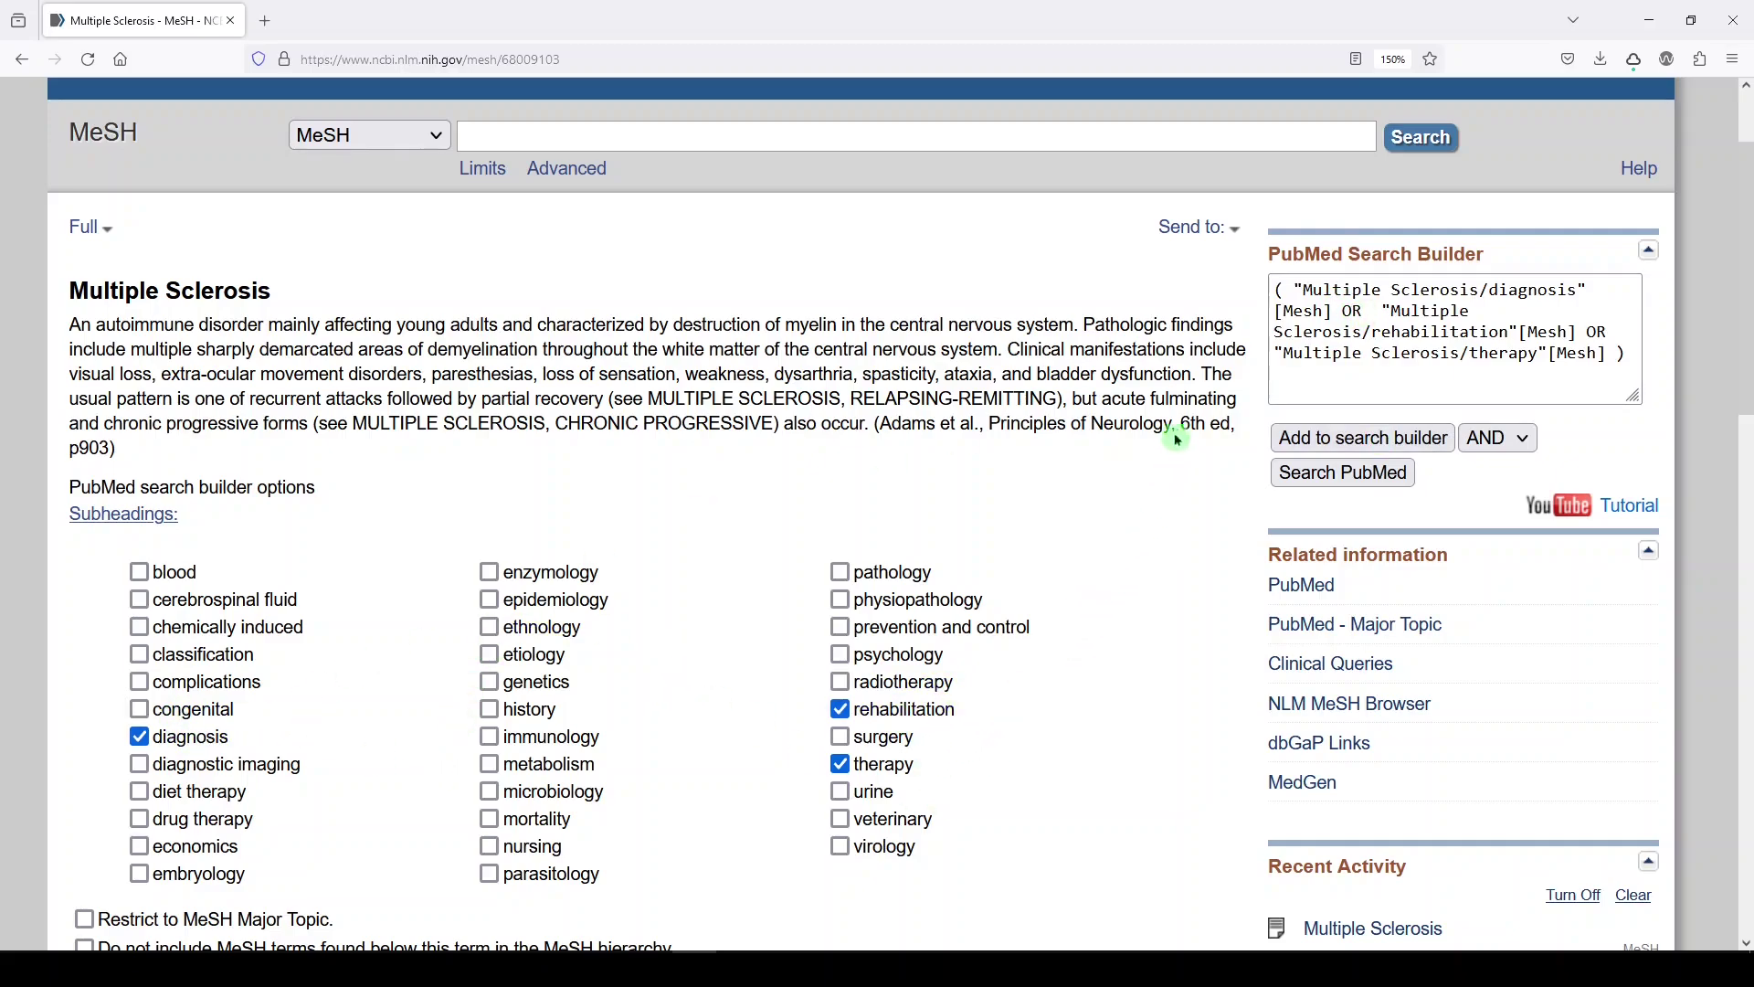
{"action": "left_click", "coordinate": [1289, 357]}
{"action": "left_click", "coordinate": [1298, 292]}
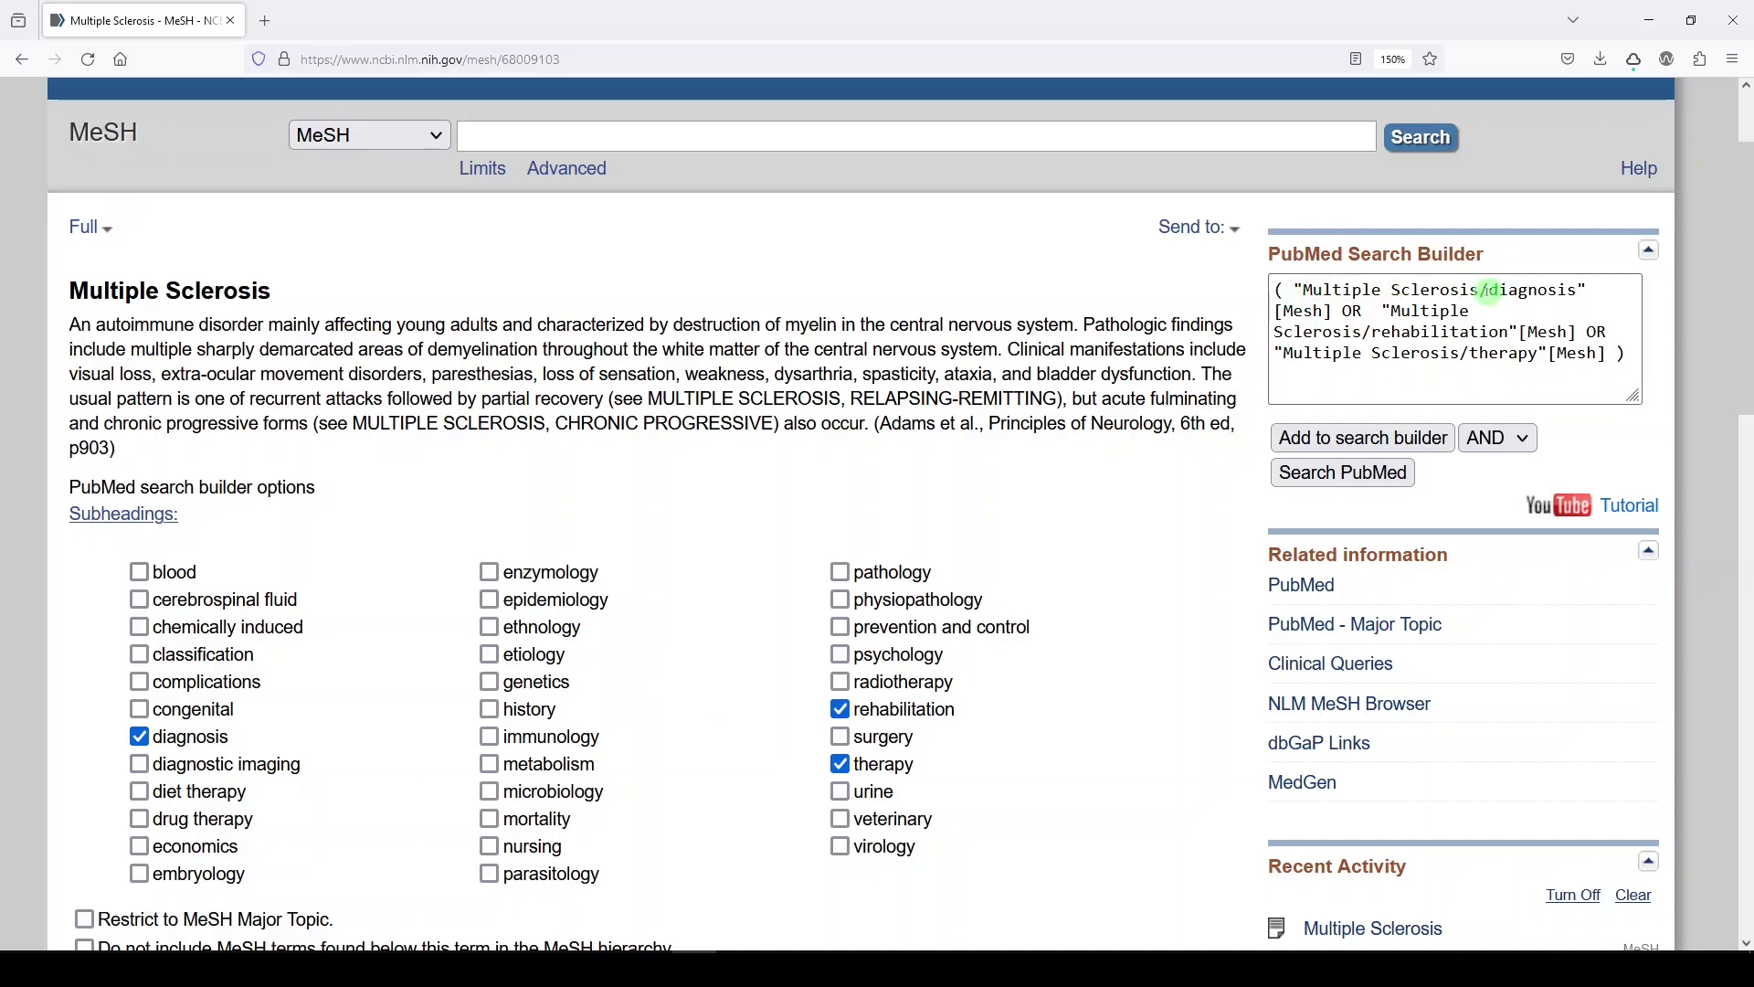
{"action": "double_click", "coordinate": [1352, 312]}
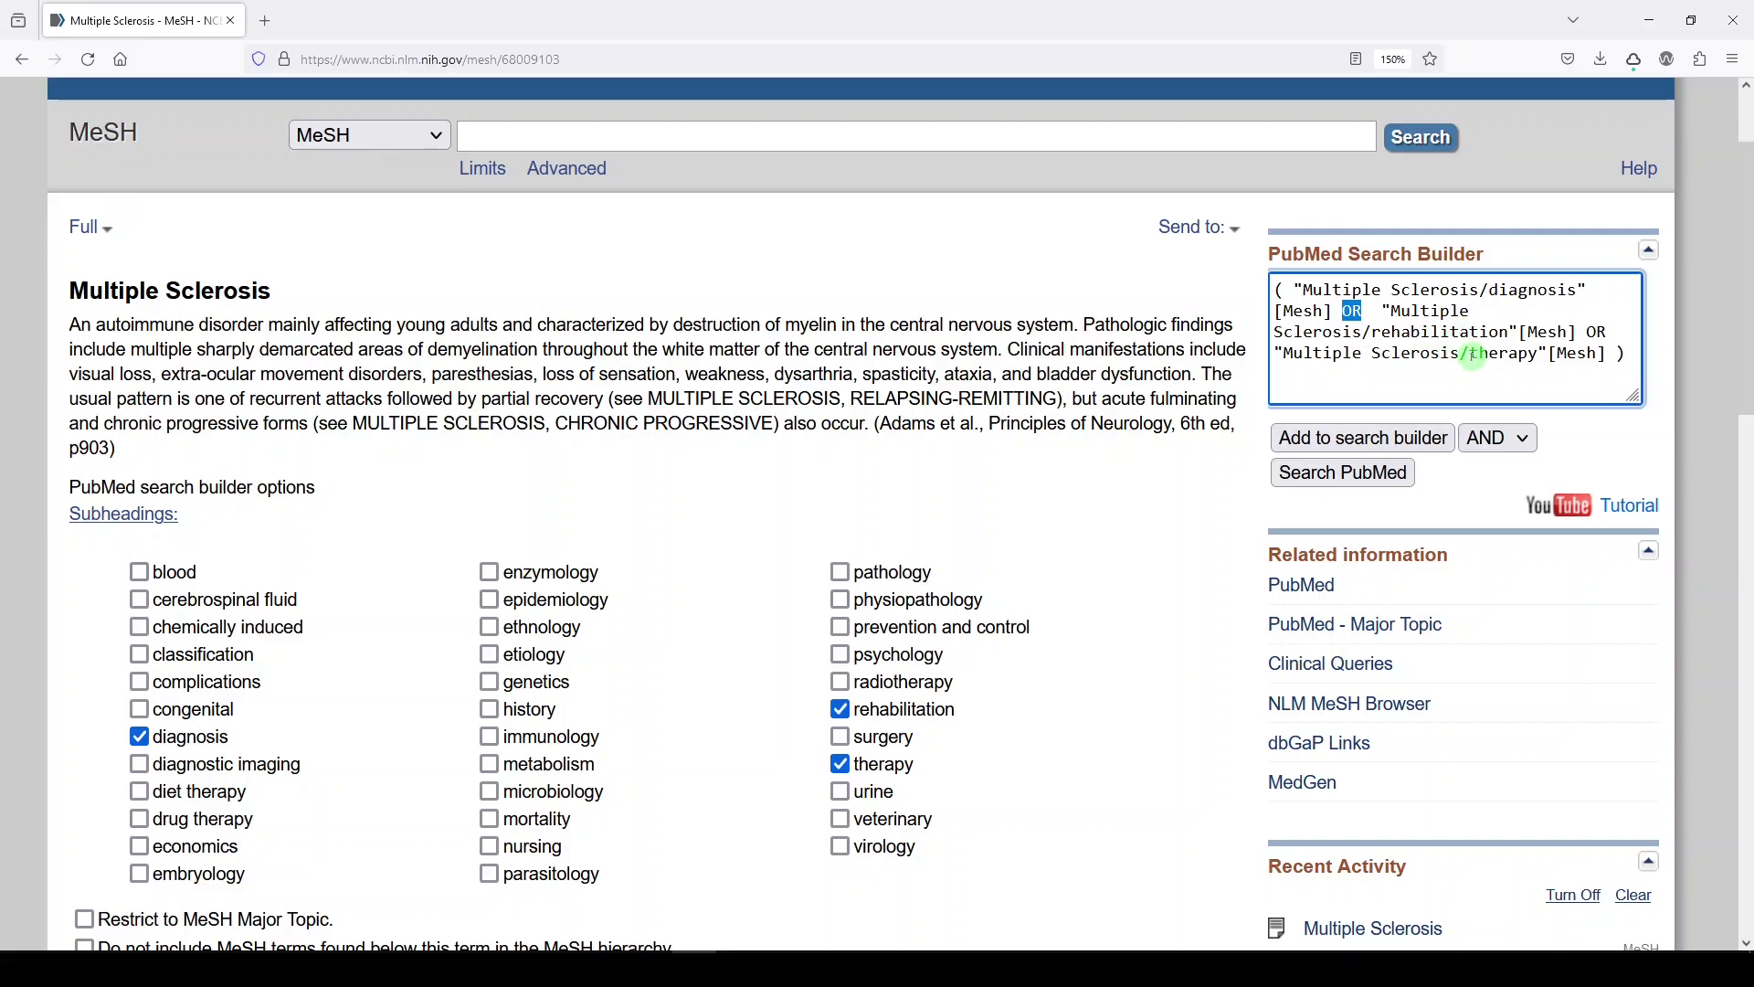
Run the three-subheading MS query, open the first article and highlight its 'Multiple Sclerosis* / therapy' MeSH term
{"action": "left_click", "coordinate": [1356, 473]}
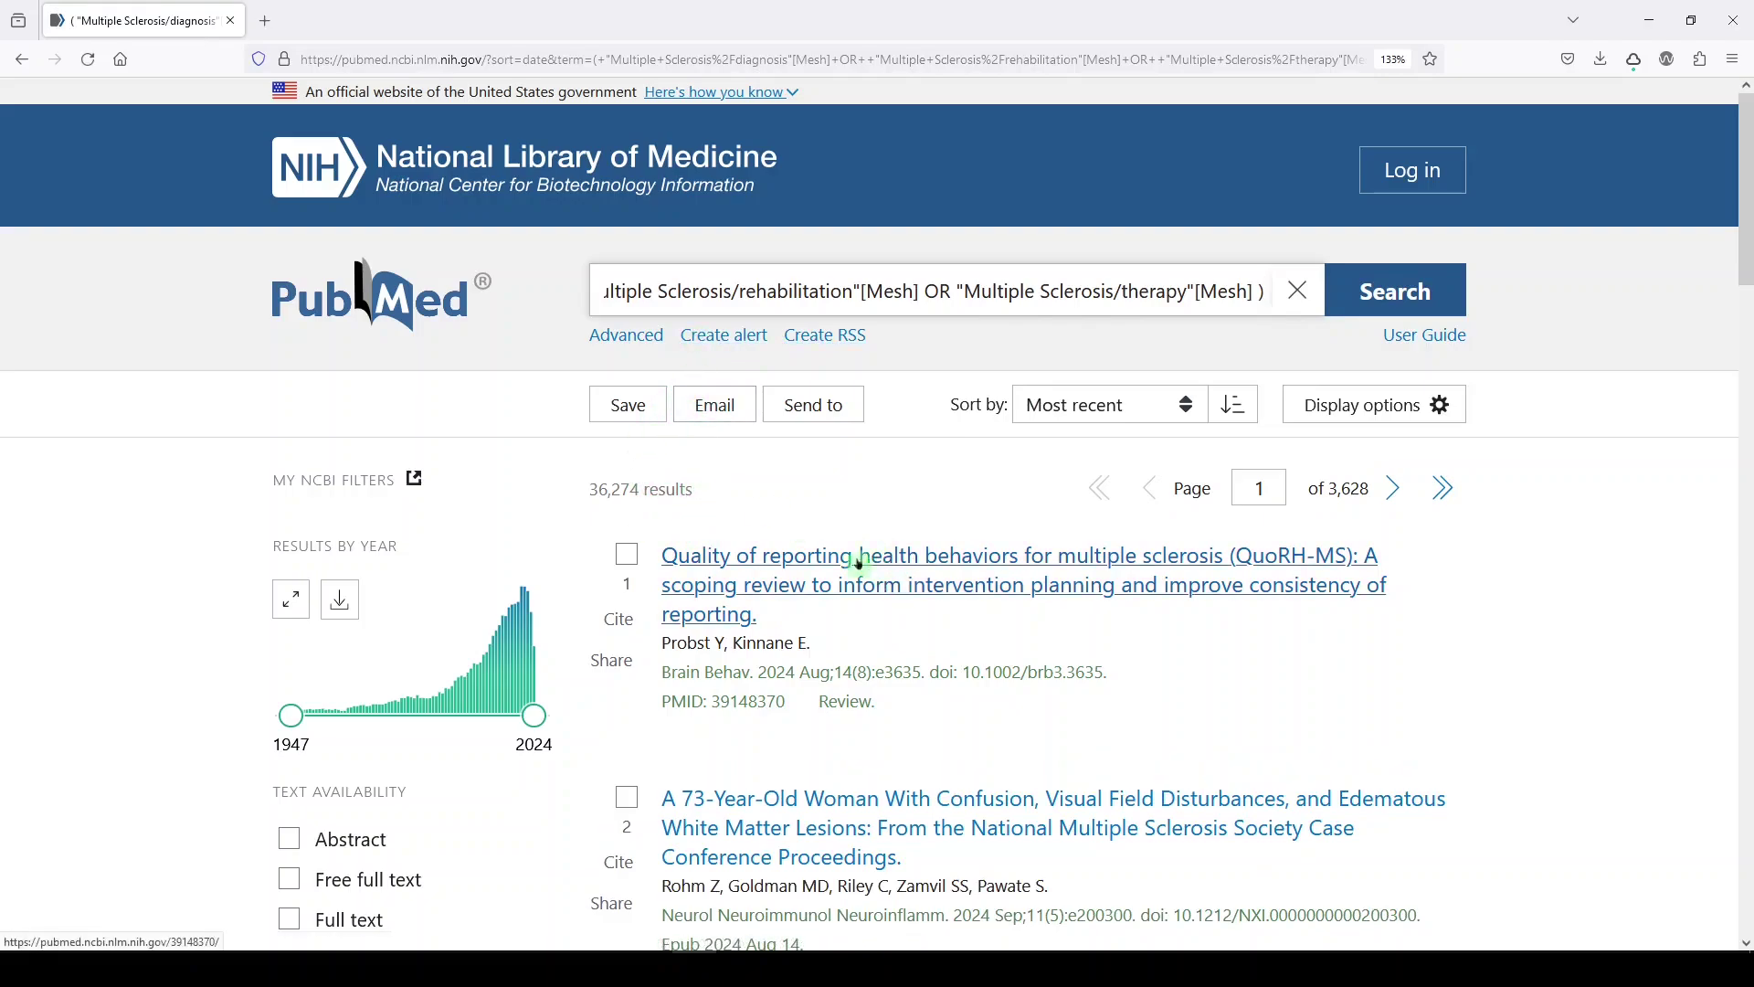
{"action": "left_click", "coordinate": [711, 585]}
{"action": "scroll", "coordinate": [644, 628], "scroll_direction": "down", "scroll_amount": 15}
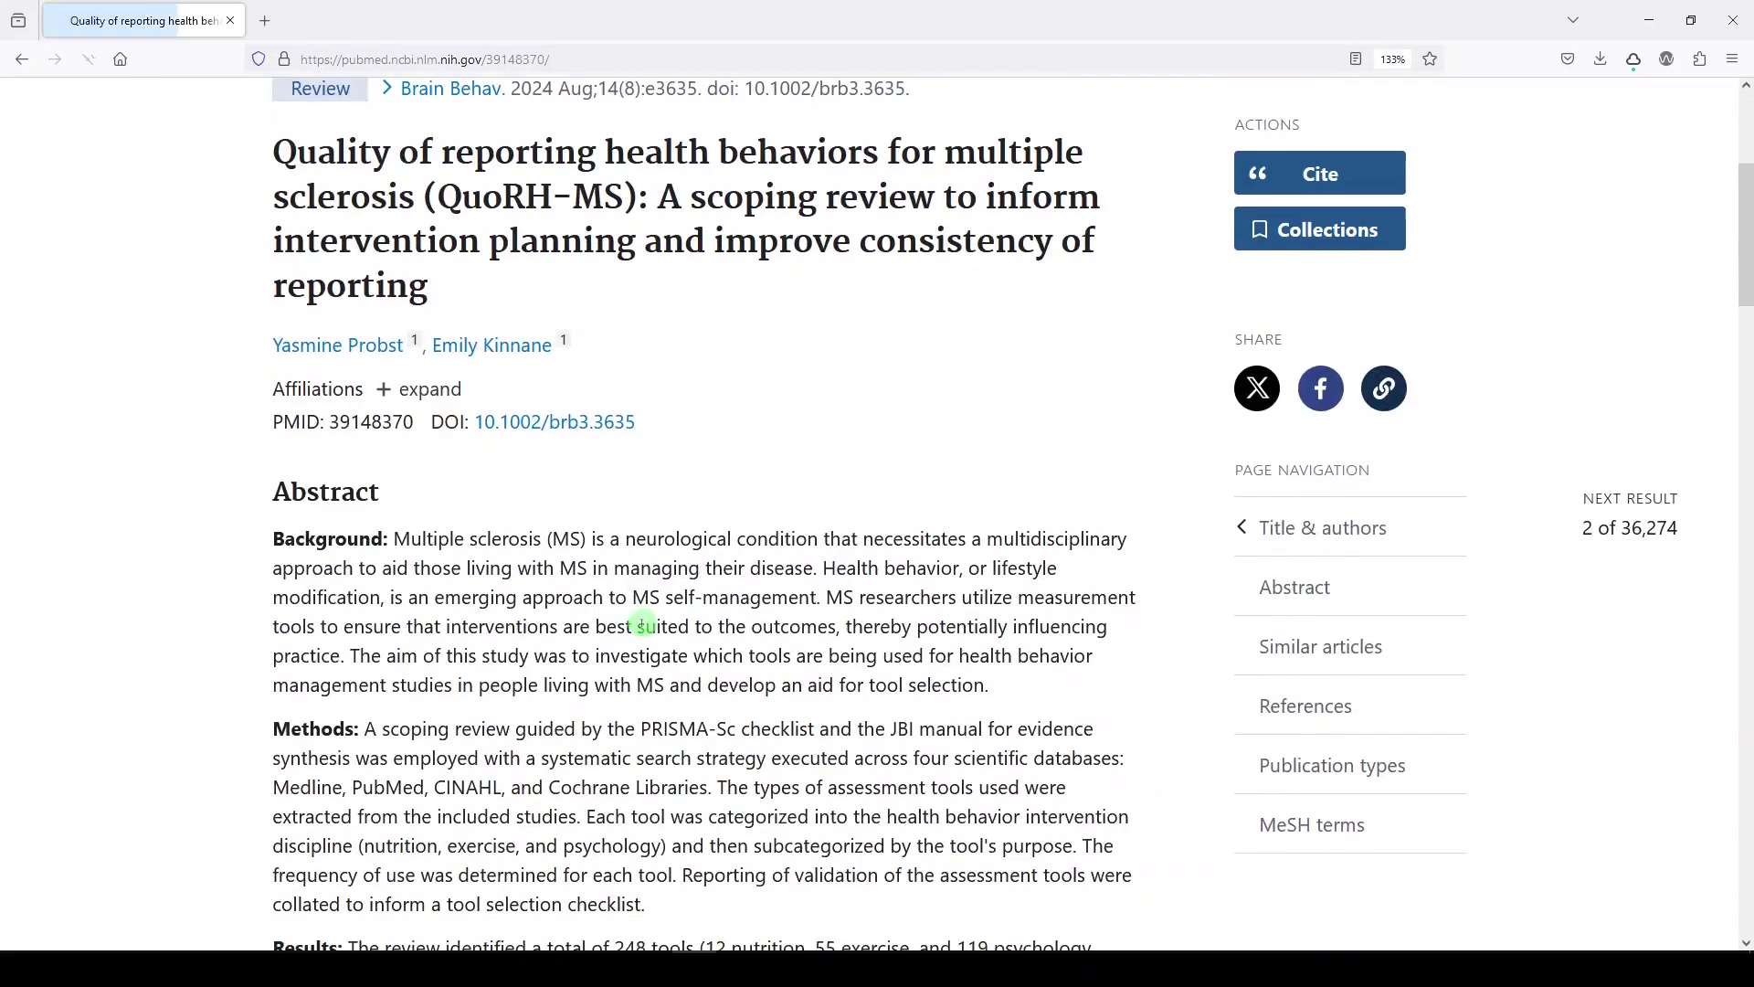
{"action": "scroll", "coordinate": [644, 629], "scroll_direction": "down", "scroll_amount": 10}
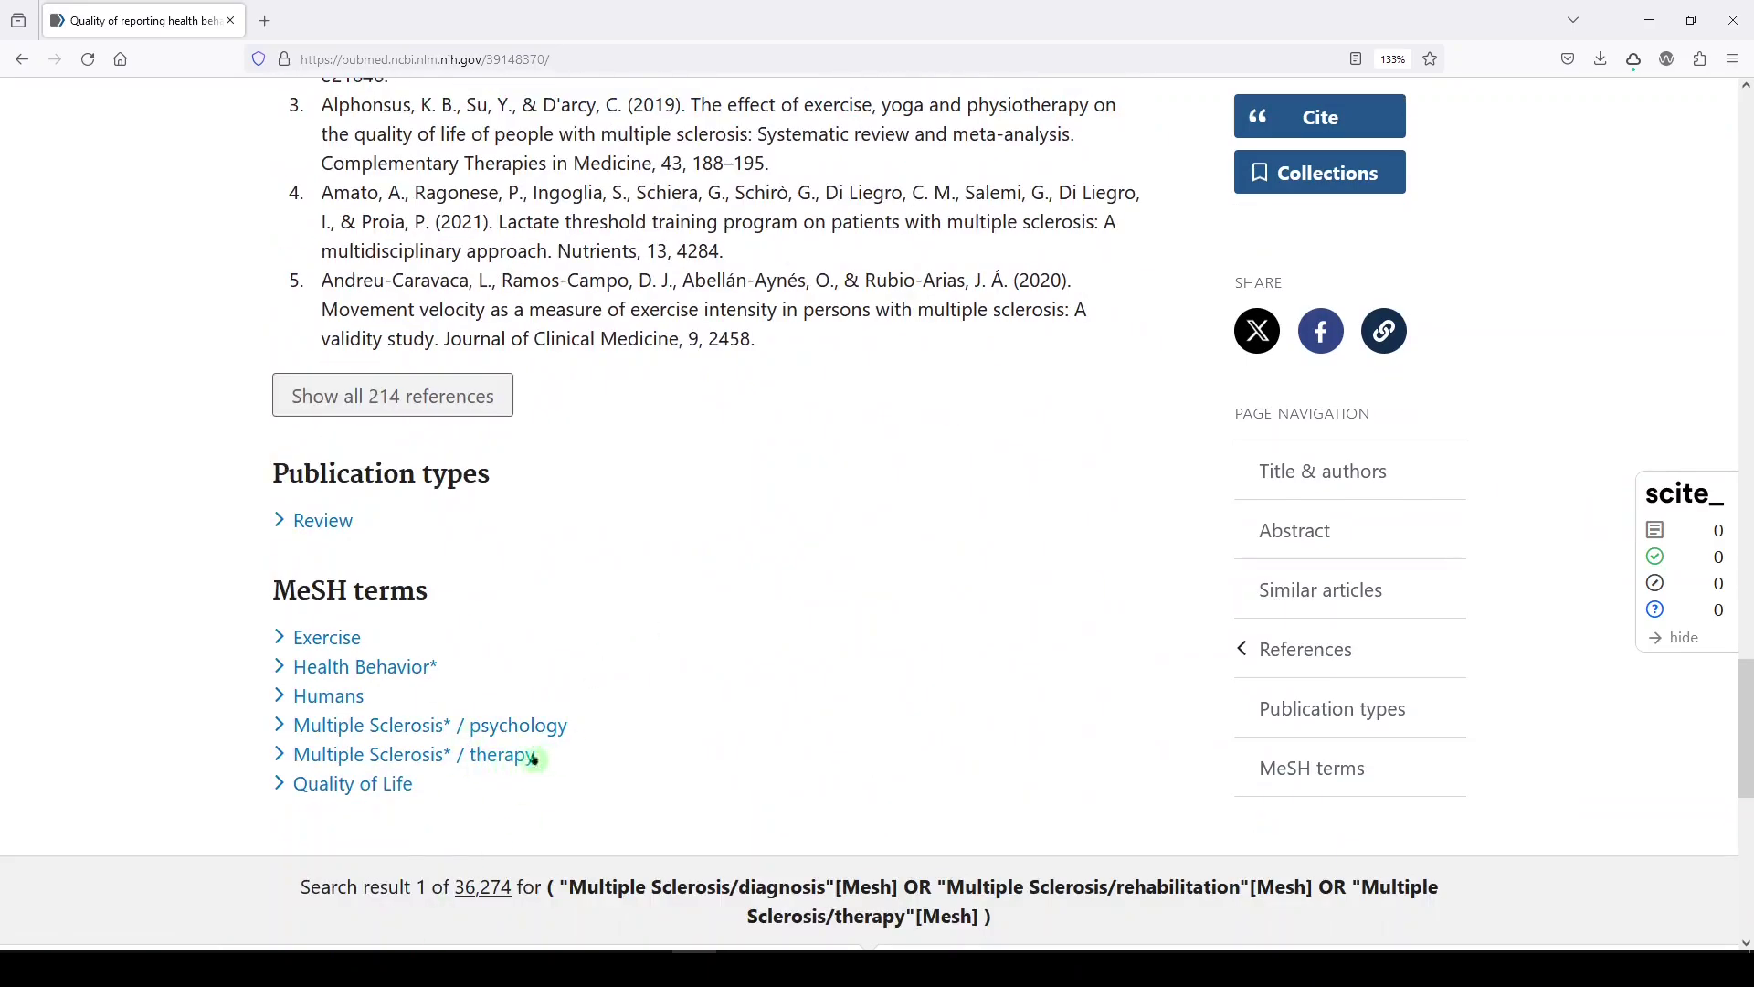
{"action": "left_click_drag", "start_coordinate": [541, 757], "coordinate": [291, 756]}
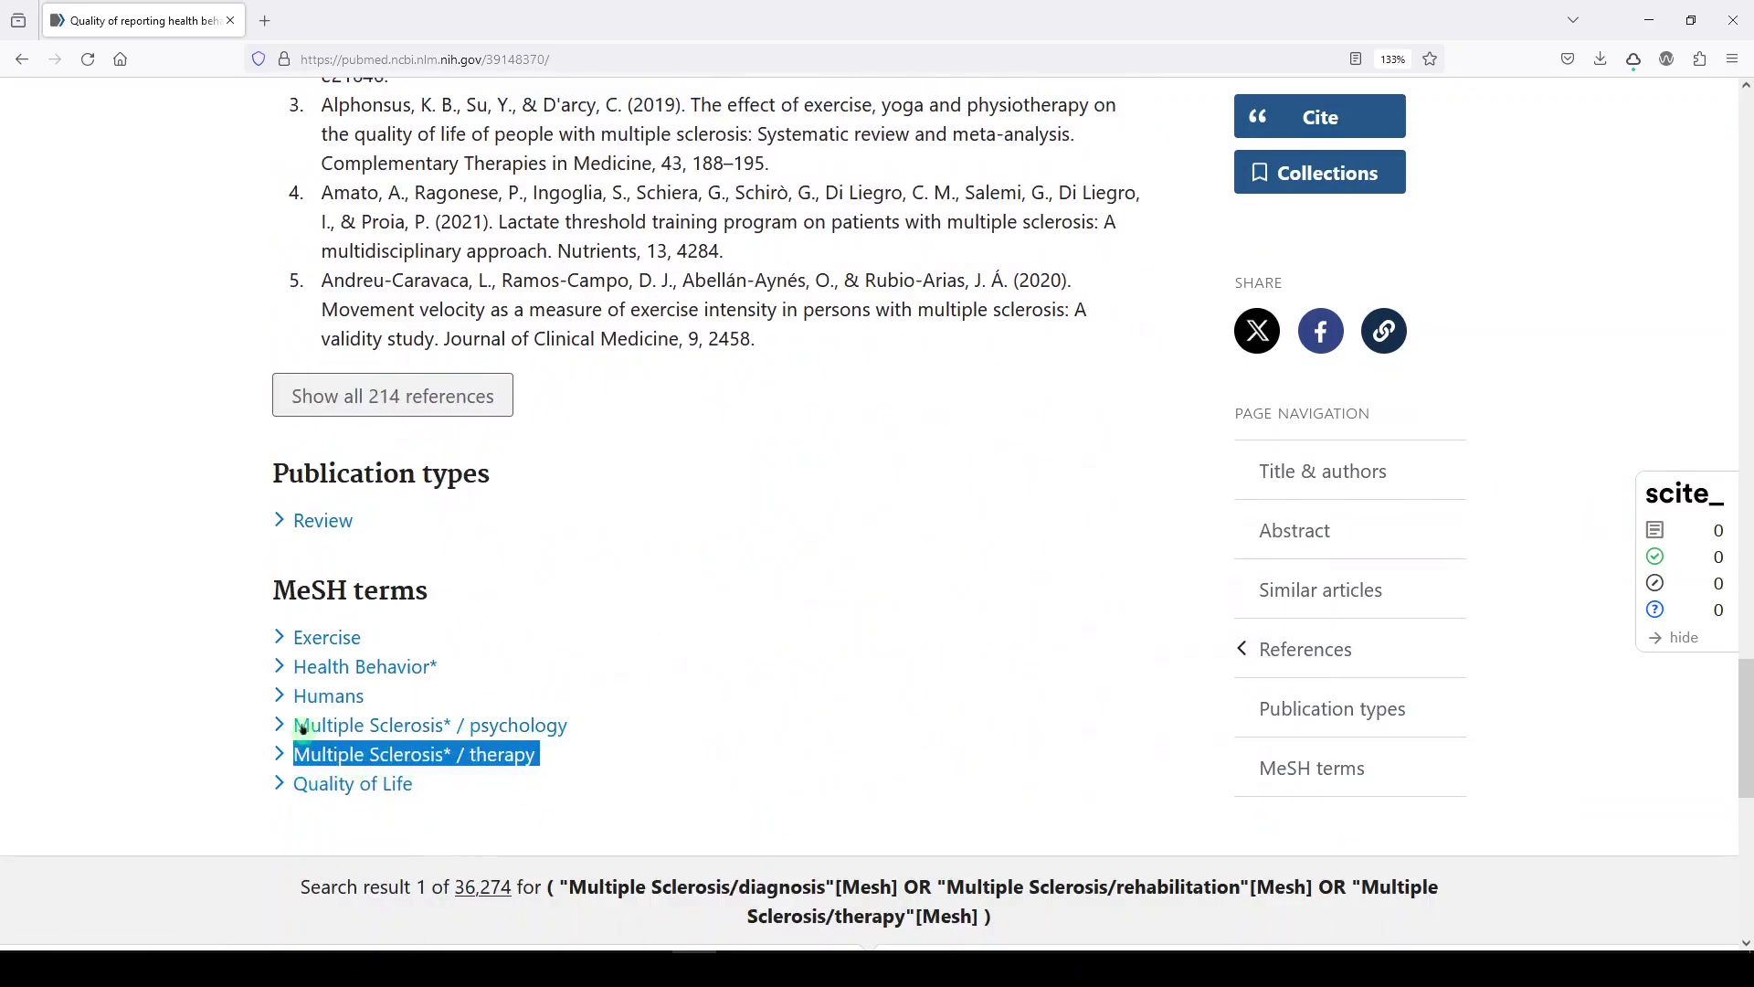
{"action": "scroll", "coordinate": [302, 567], "scroll_direction": "up", "scroll_amount": 10}
{"action": "scroll", "coordinate": [322, 601], "scroll_direction": "up", "scroll_amount": 15}
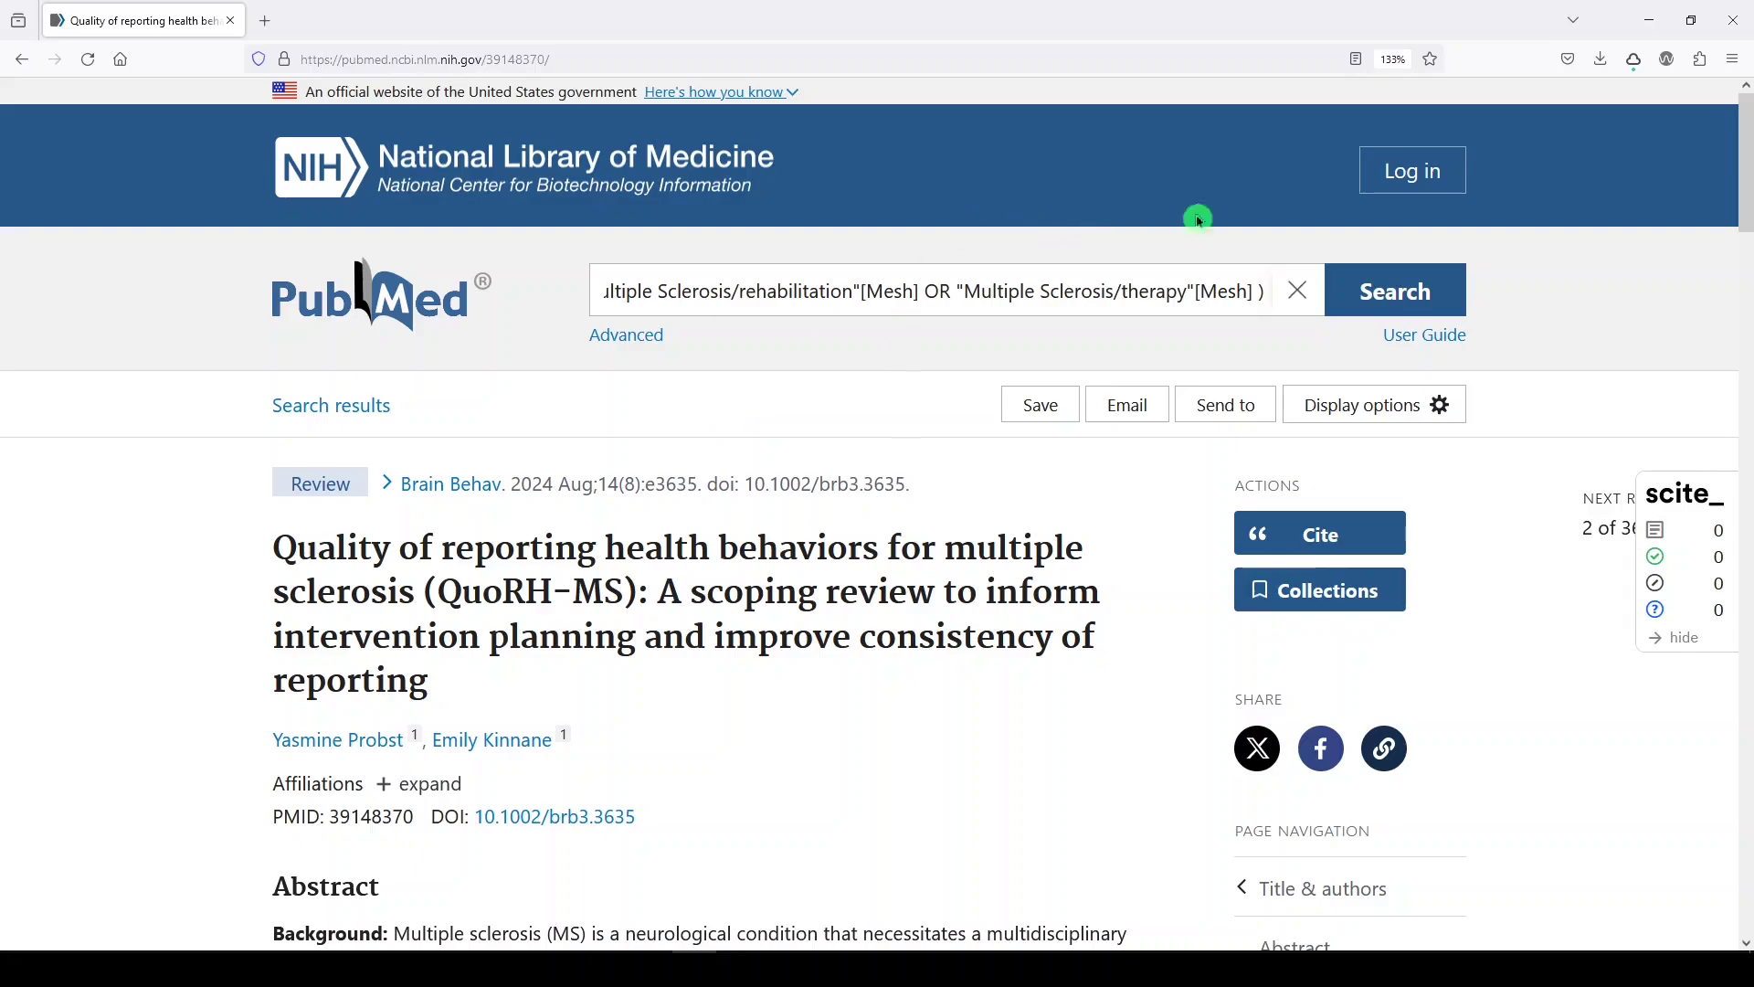
Search "multiple sclerosis"[mesh] alone for 73,055 results, then go to the Advanced search history
{"action": "left_click", "coordinate": [1283, 292]}
{"action": "type", "text": "\""}
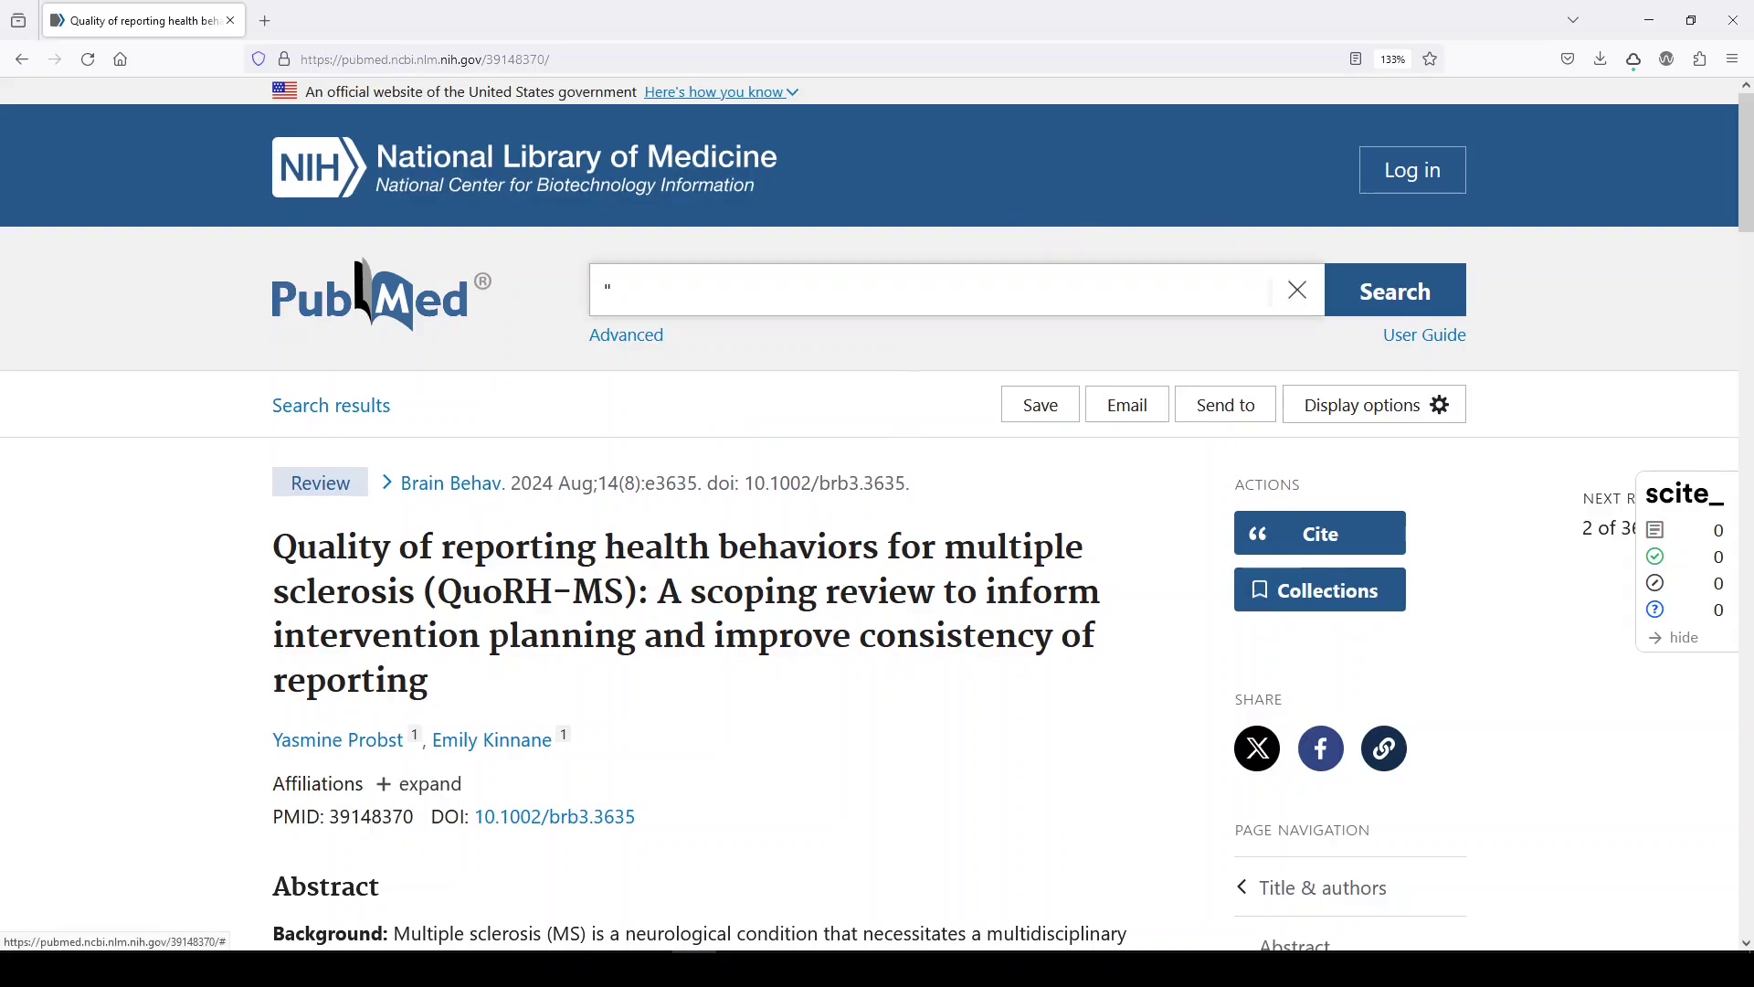
{"action": "type", "text": "multiple sclerrosi"}
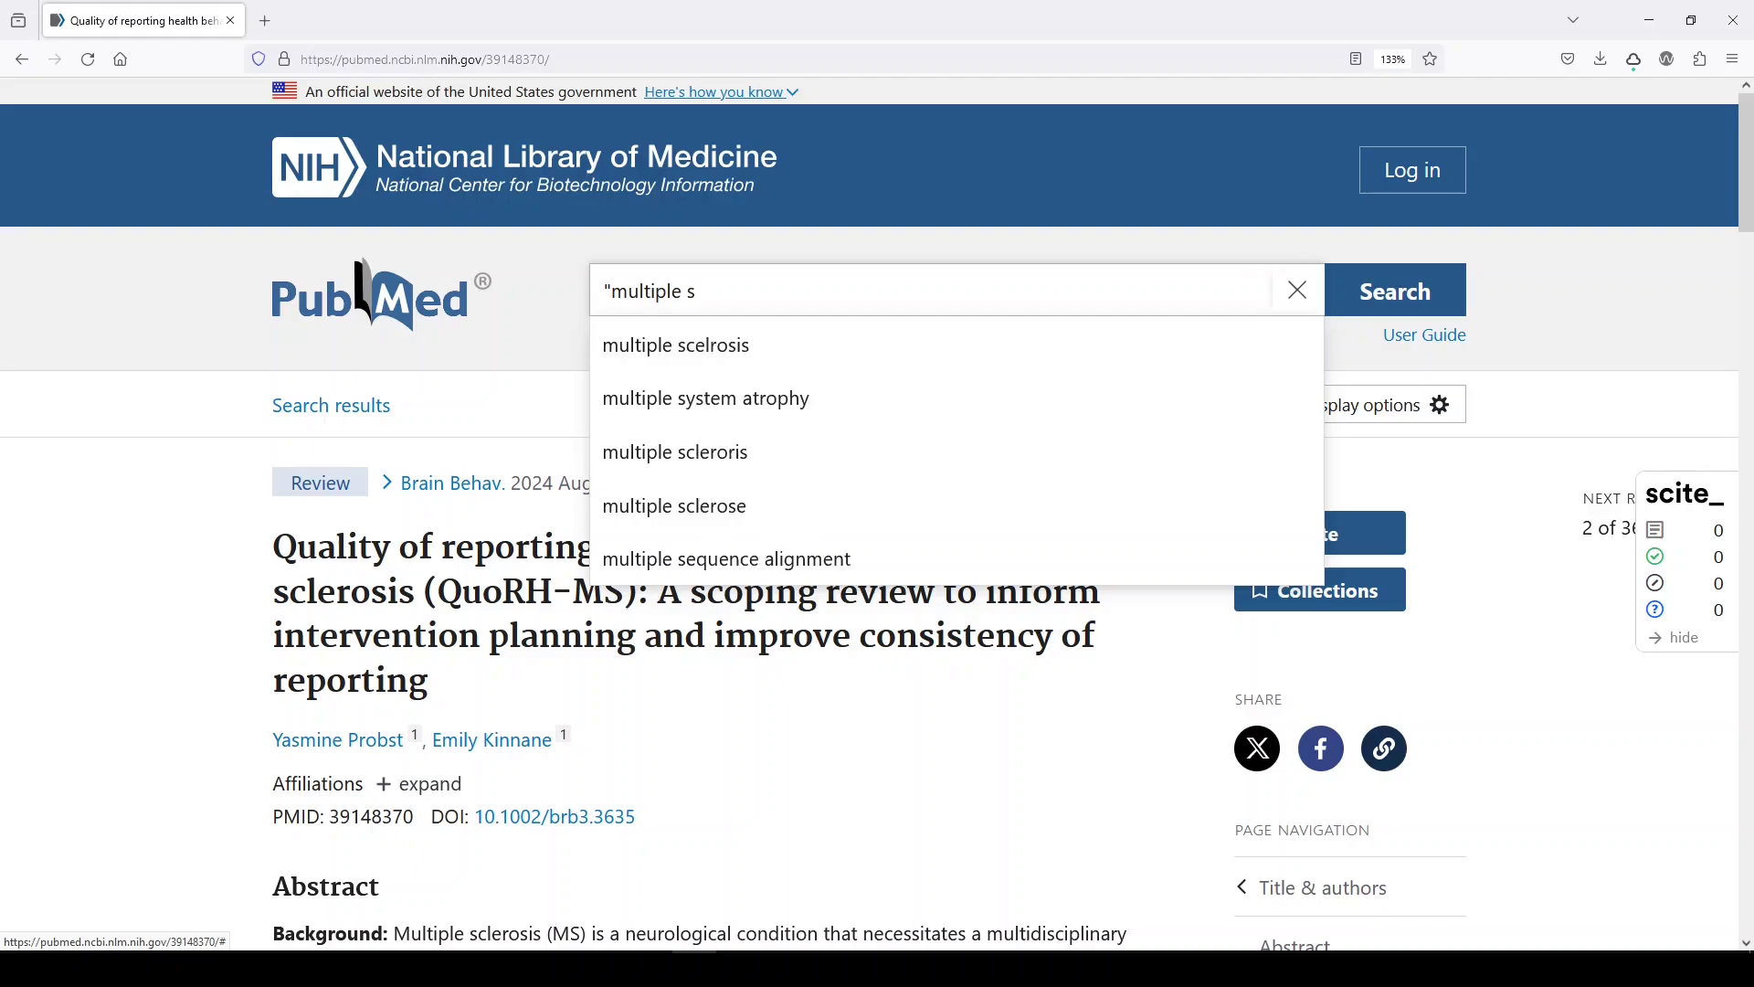
{"action": "key", "text": "BackSpace"}
{"action": "key", "text": "BackSpace"}
{"action": "key", "text": "BackSpace"}
{"action": "key", "text": "BackSpace"}
{"action": "type", "text": "o"}
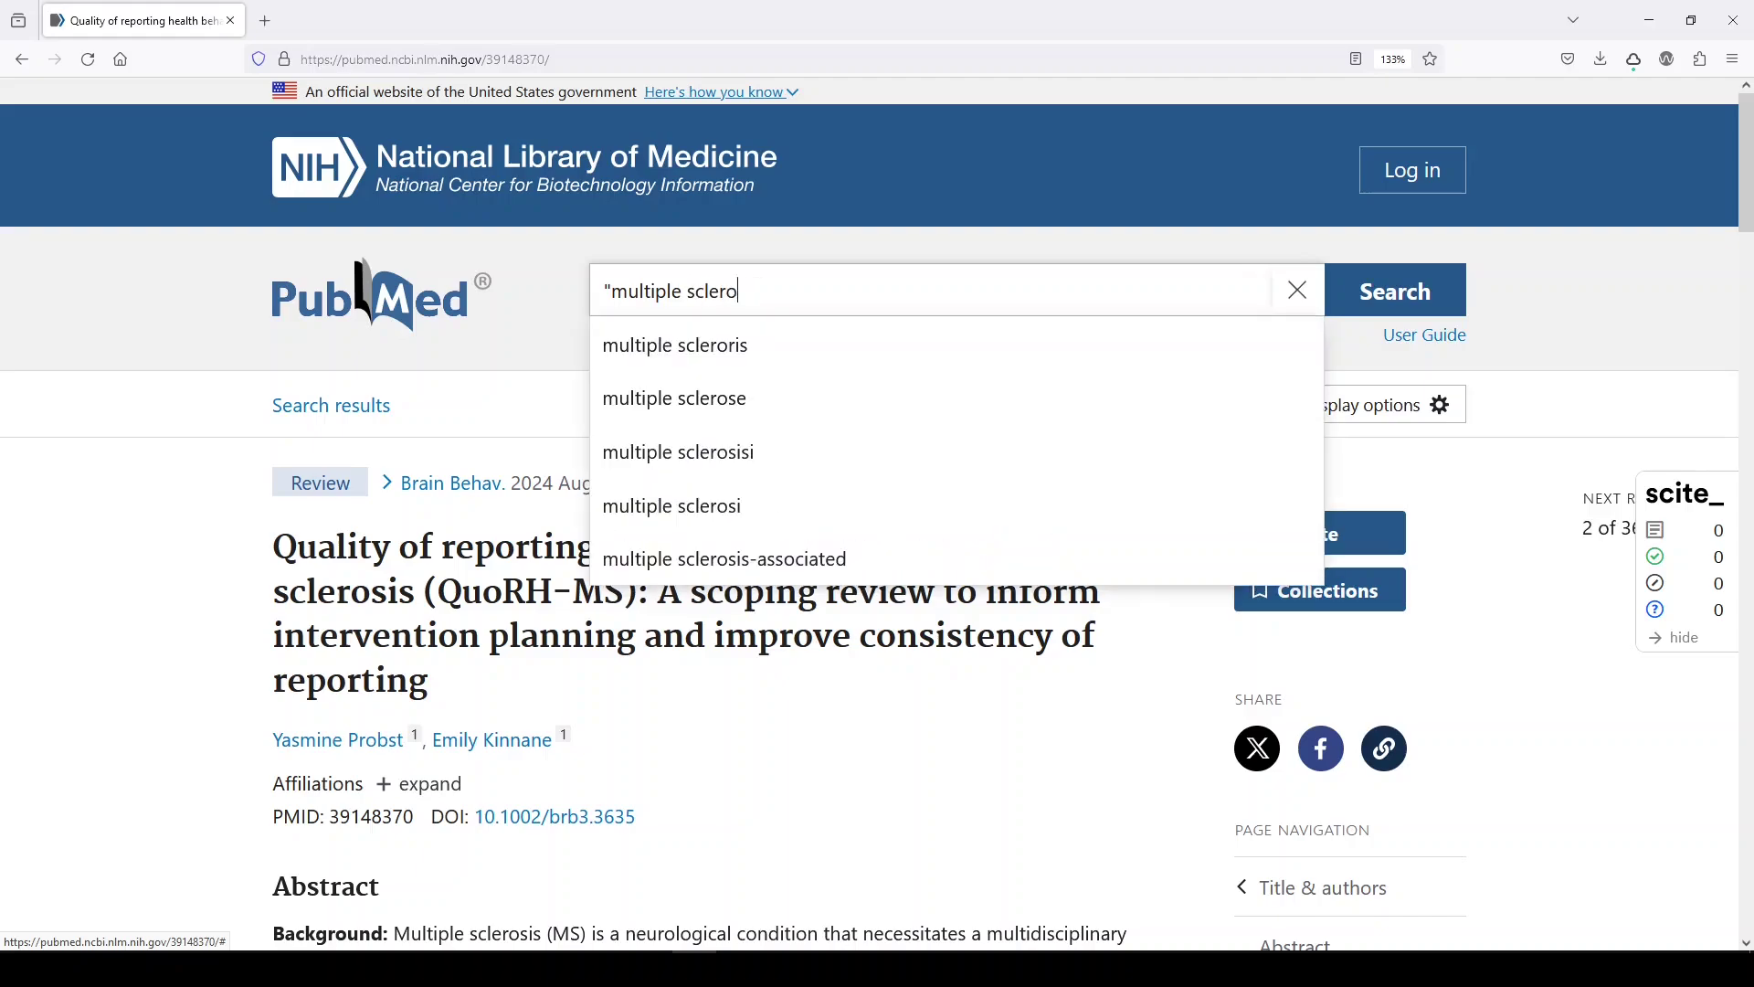
{"action": "type", "text": "sis\"[mesh]"}
{"action": "key", "text": "Return"}
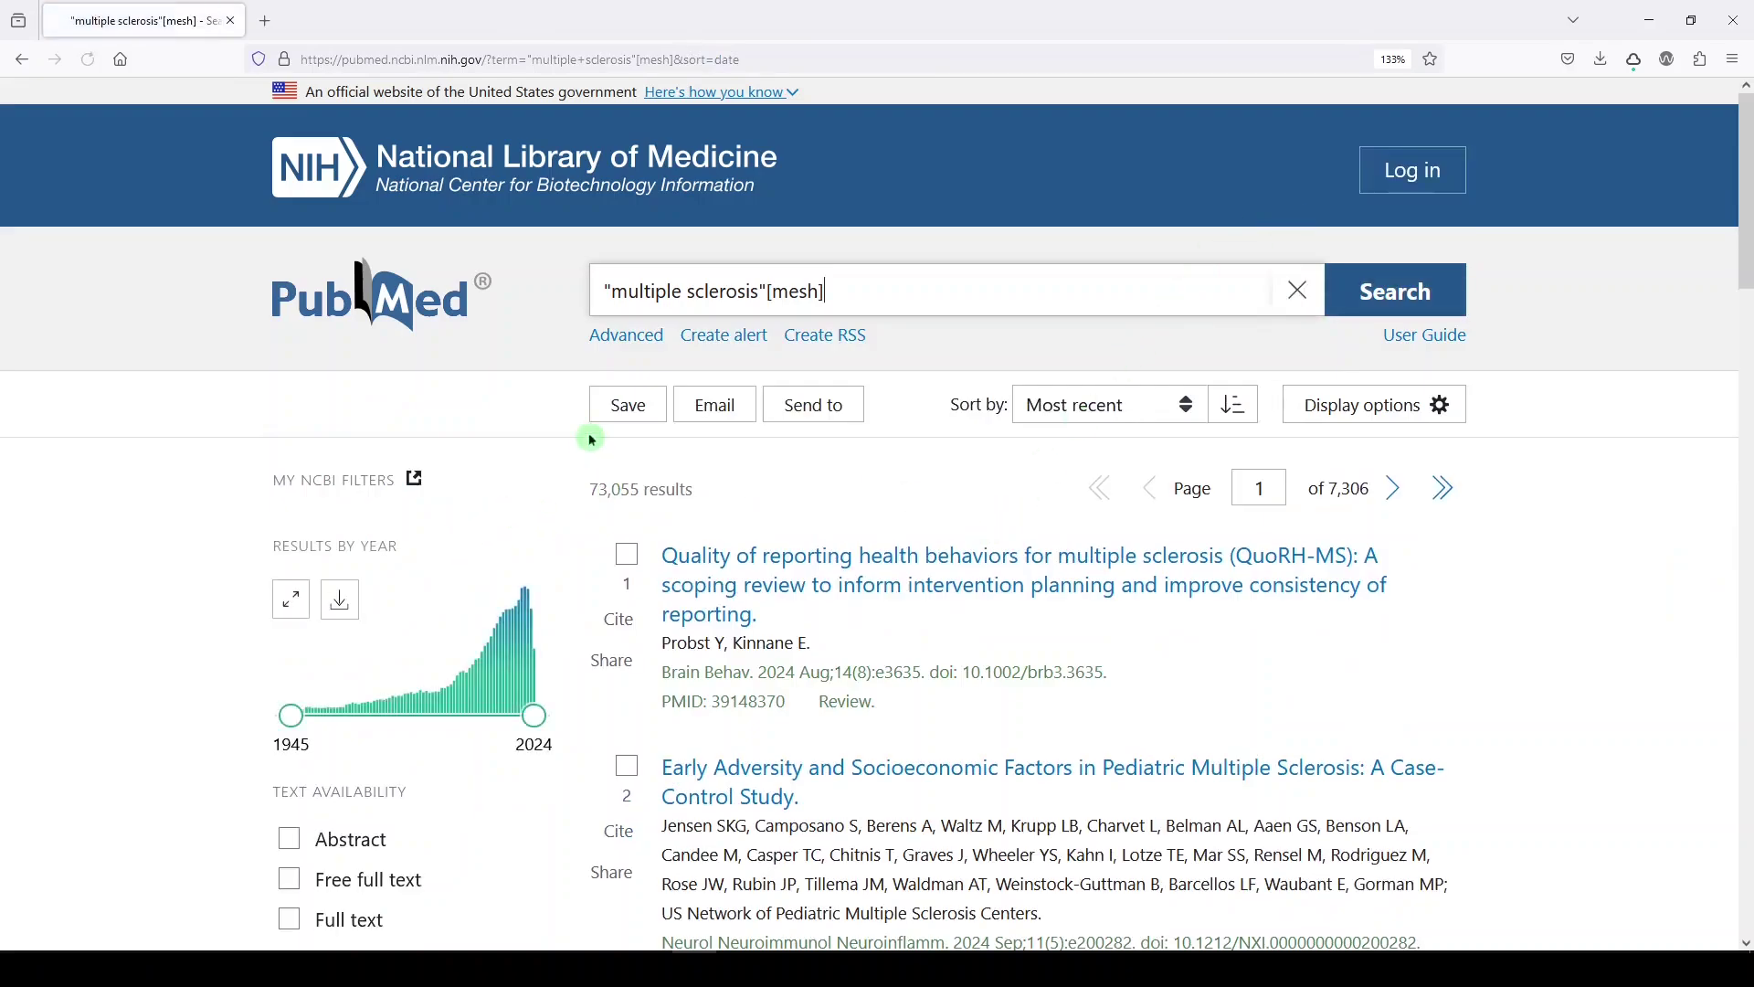
{"action": "left_click", "coordinate": [621, 338]}
{"action": "scroll", "coordinate": [585, 457], "scroll_direction": "down", "scroll_amount": 2}
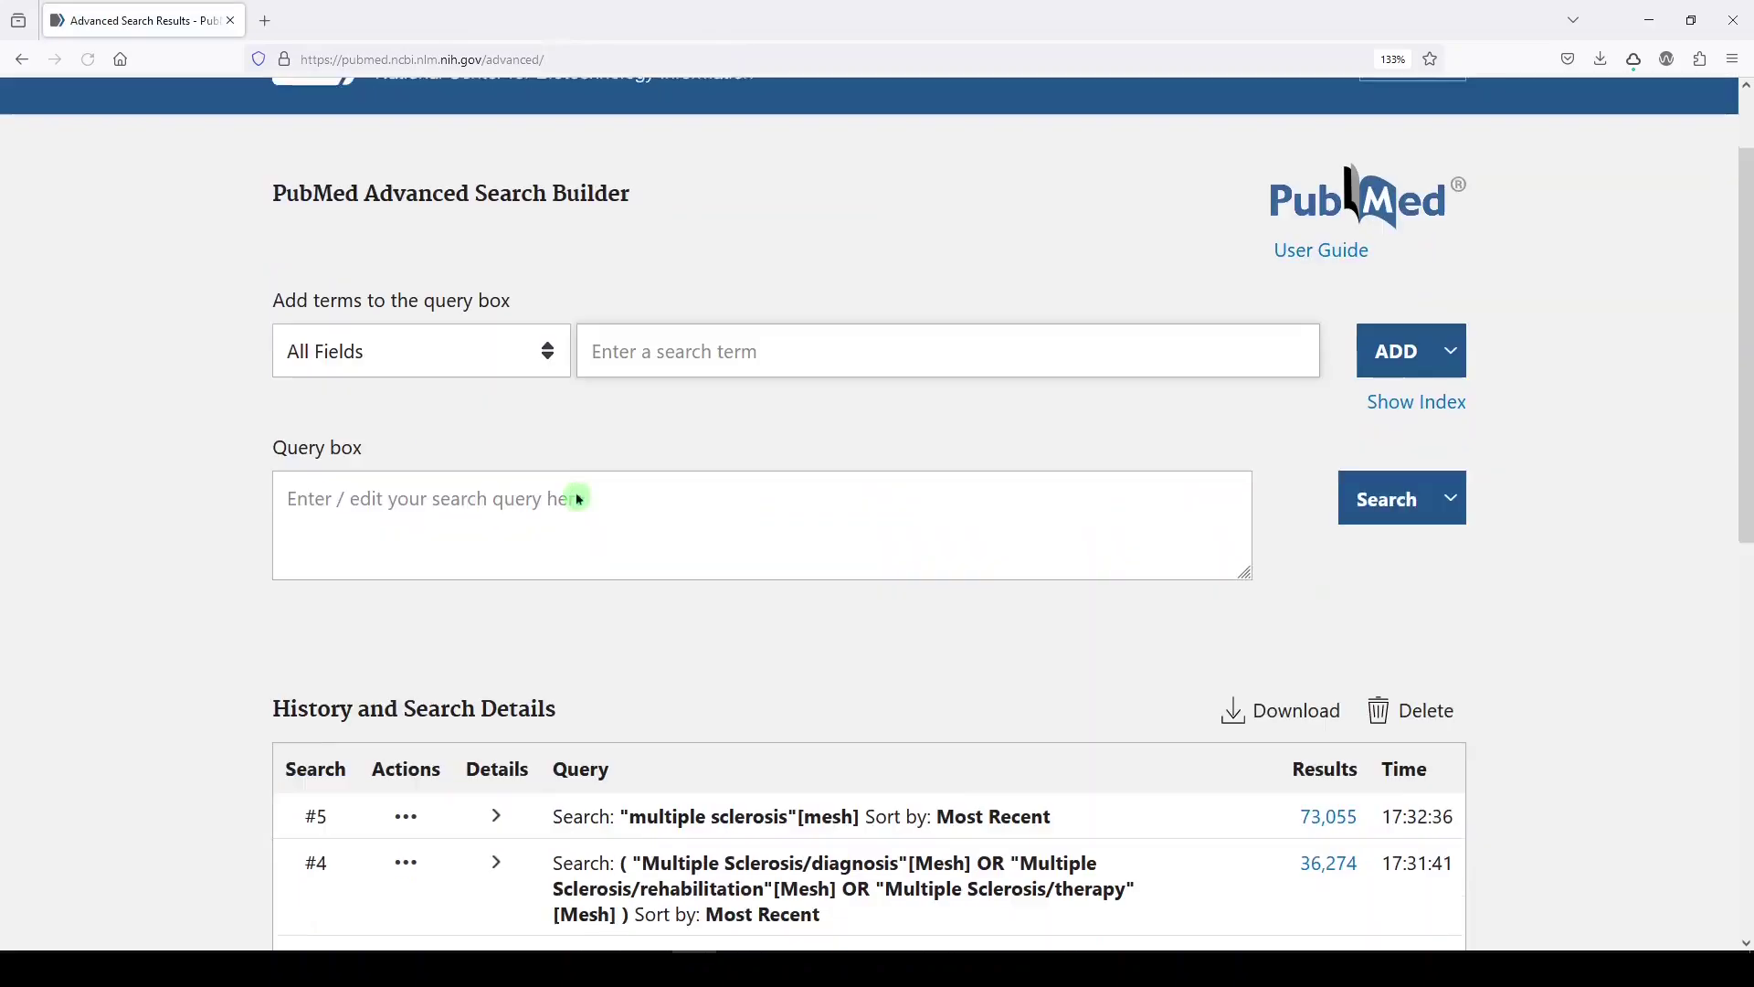
{"action": "scroll", "coordinate": [558, 610], "scroll_direction": "down", "scroll_amount": 2}
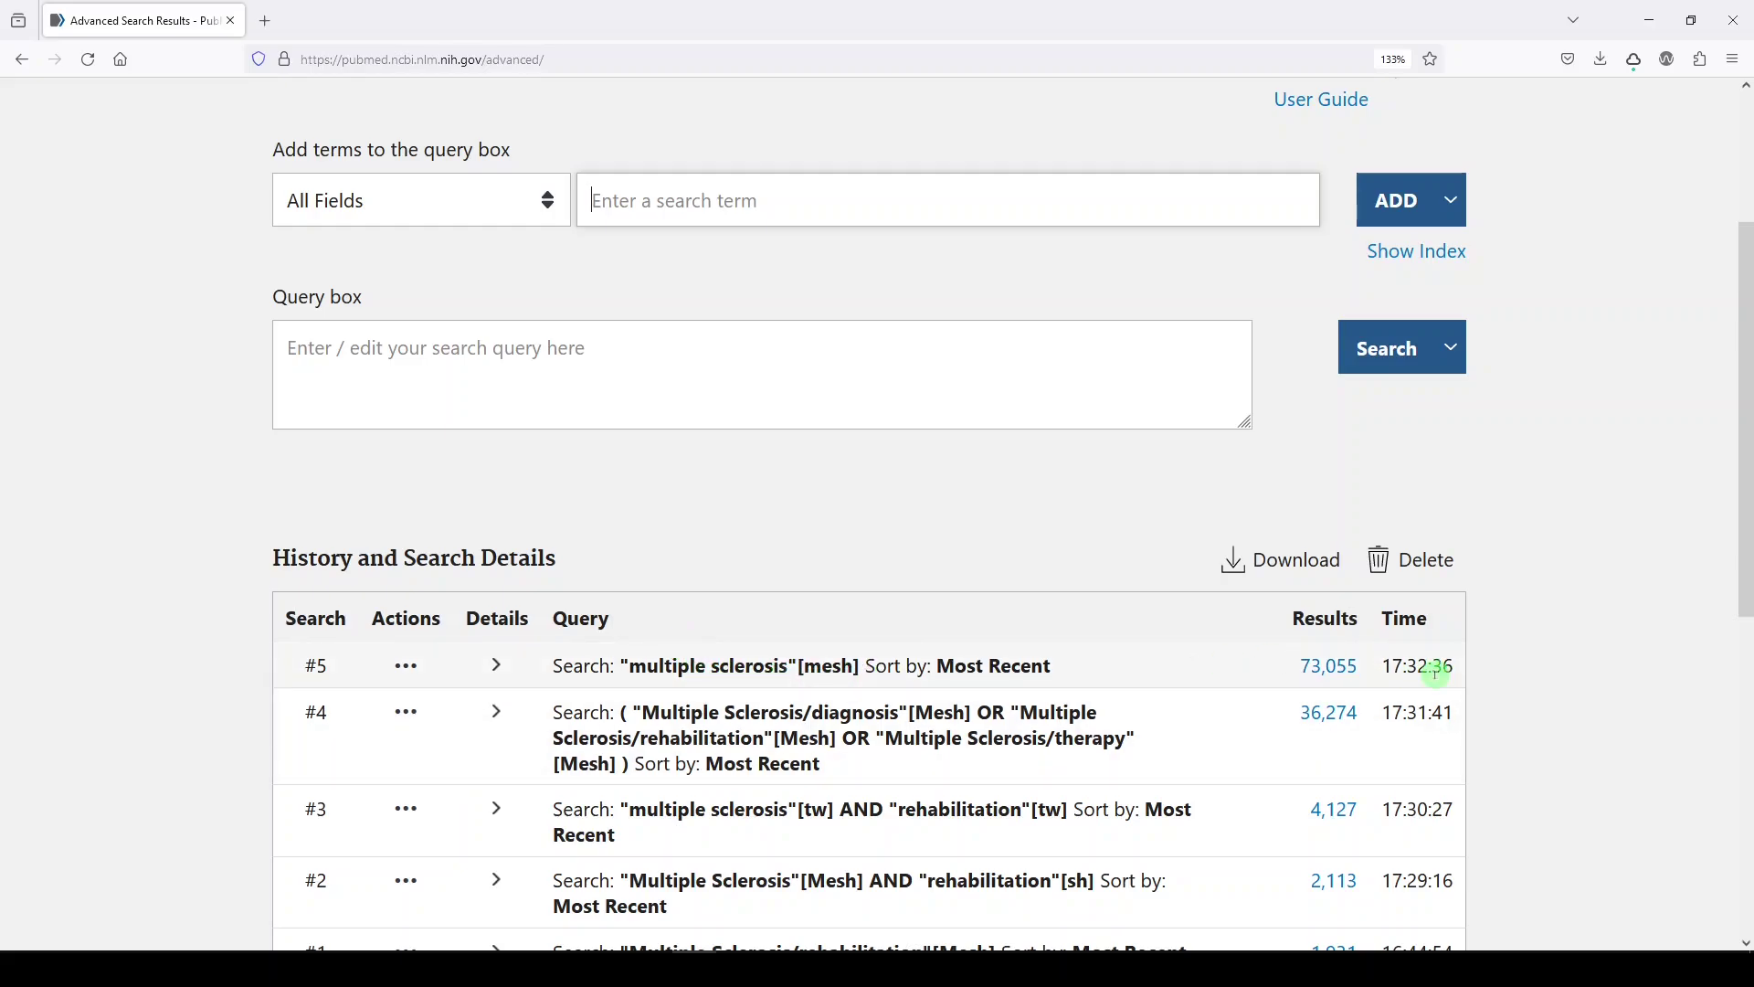
{"action": "scroll", "coordinate": [835, 908], "scroll_direction": "down", "scroll_amount": 3}
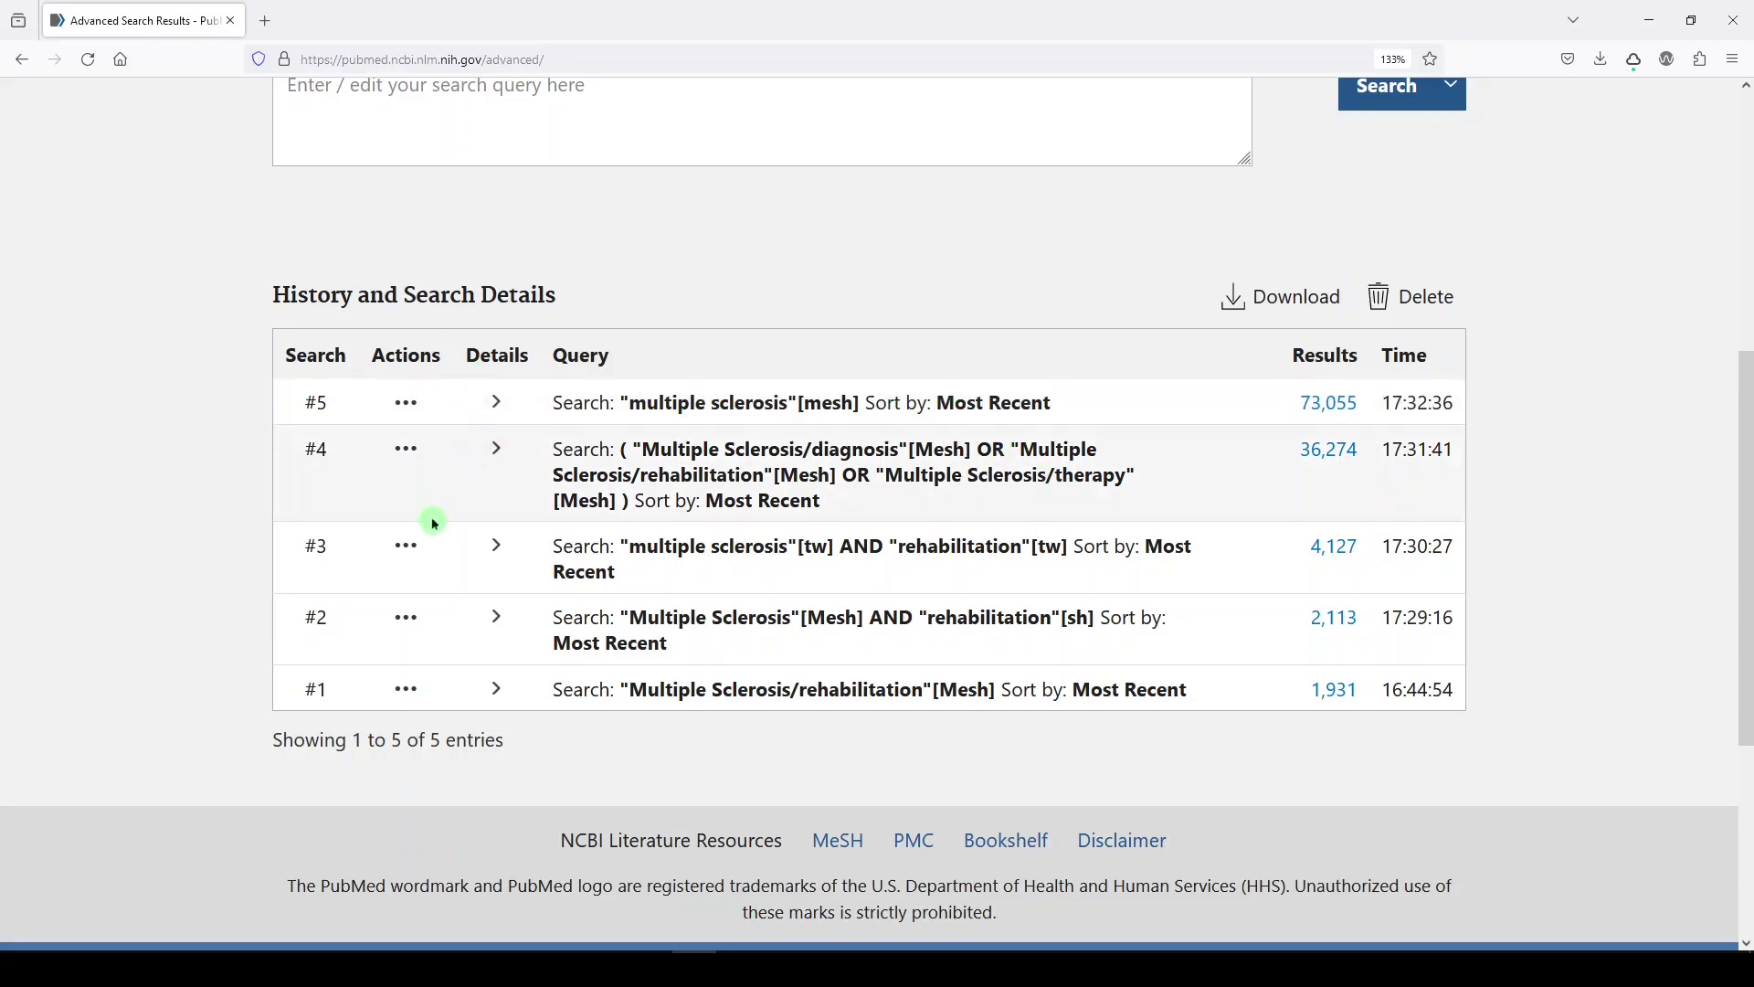
Combine search #5 with OR "multiple sclerosis"[tw], run it for 104,909 results, and return to history
{"action": "scroll", "coordinate": [425, 523], "scroll_direction": "up", "scroll_amount": 2}
{"action": "left_click", "coordinate": [405, 535]}
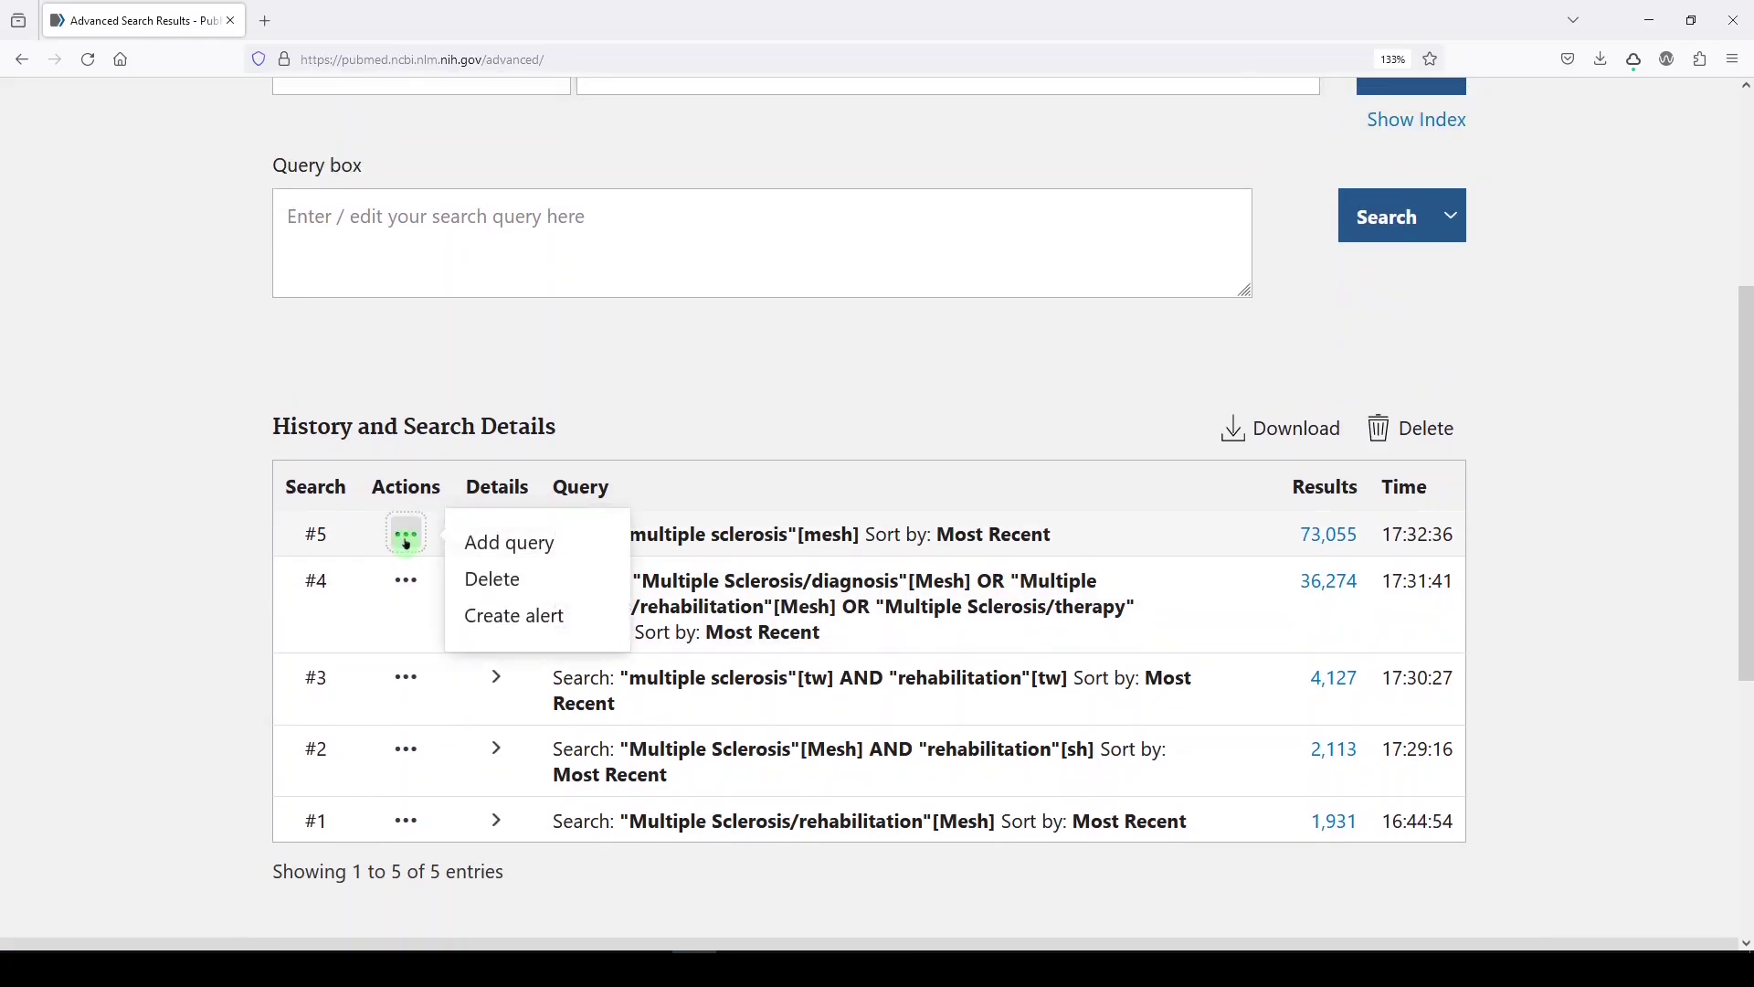
{"action": "left_click", "coordinate": [496, 546]}
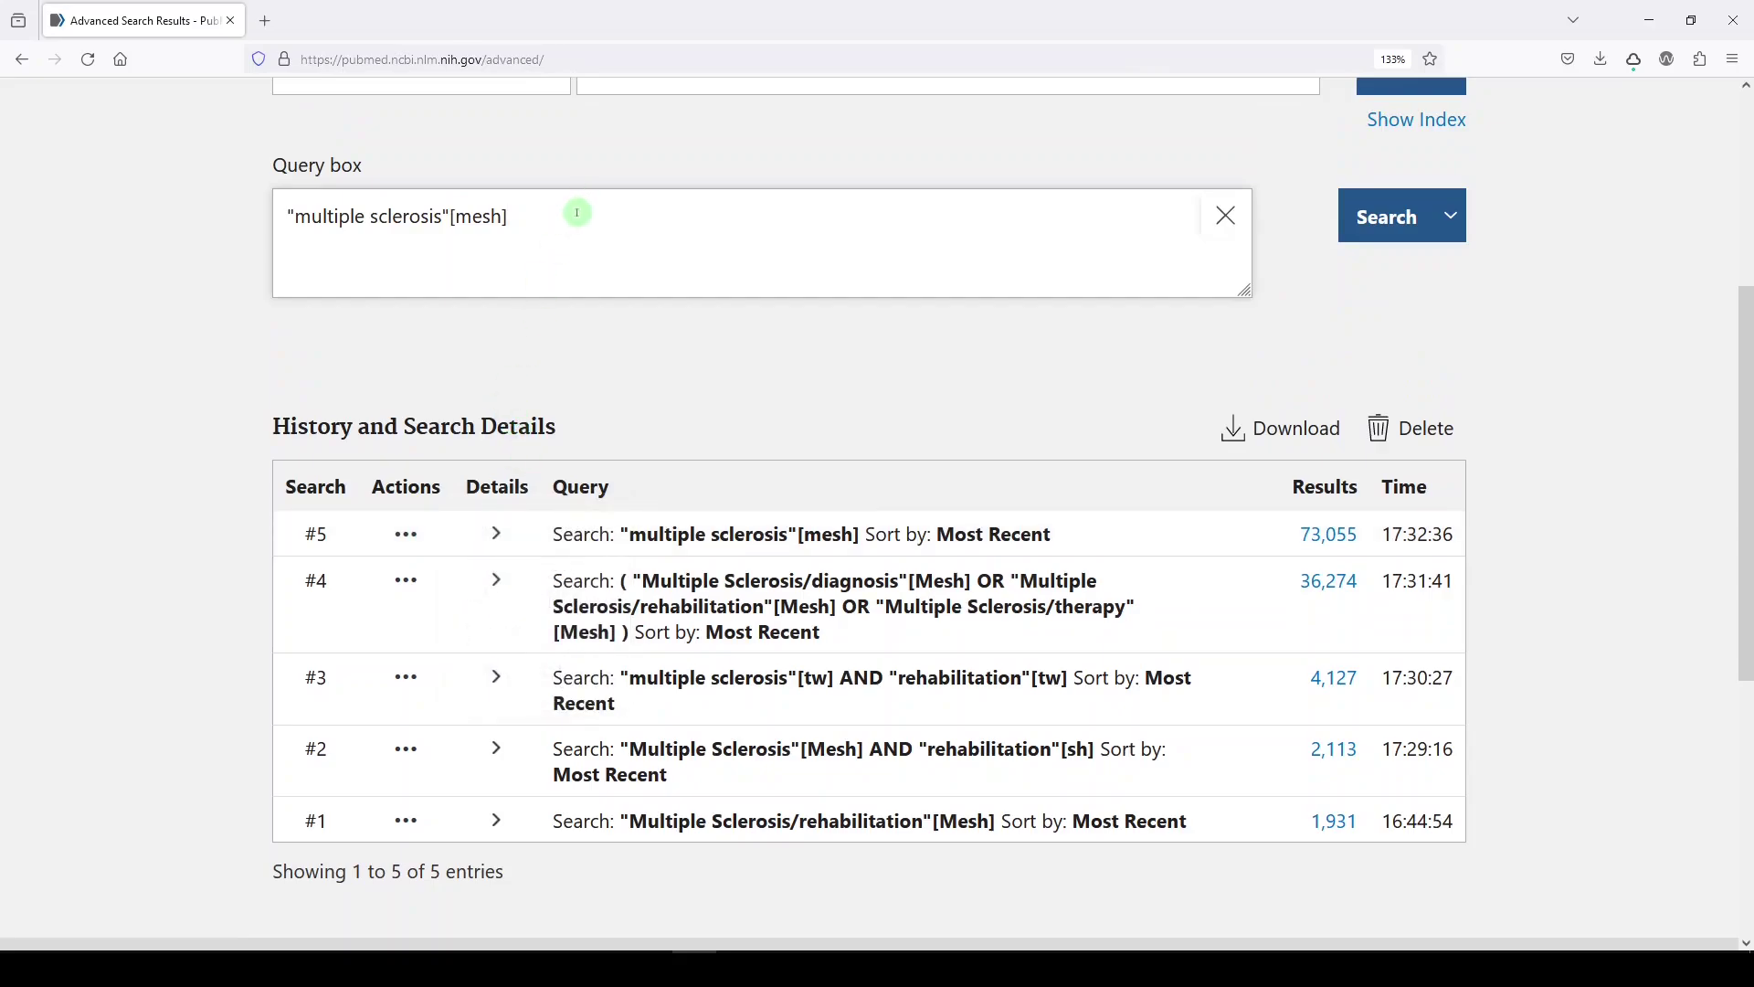
{"action": "type", "text": "OR \"multiple sclerosis\""}
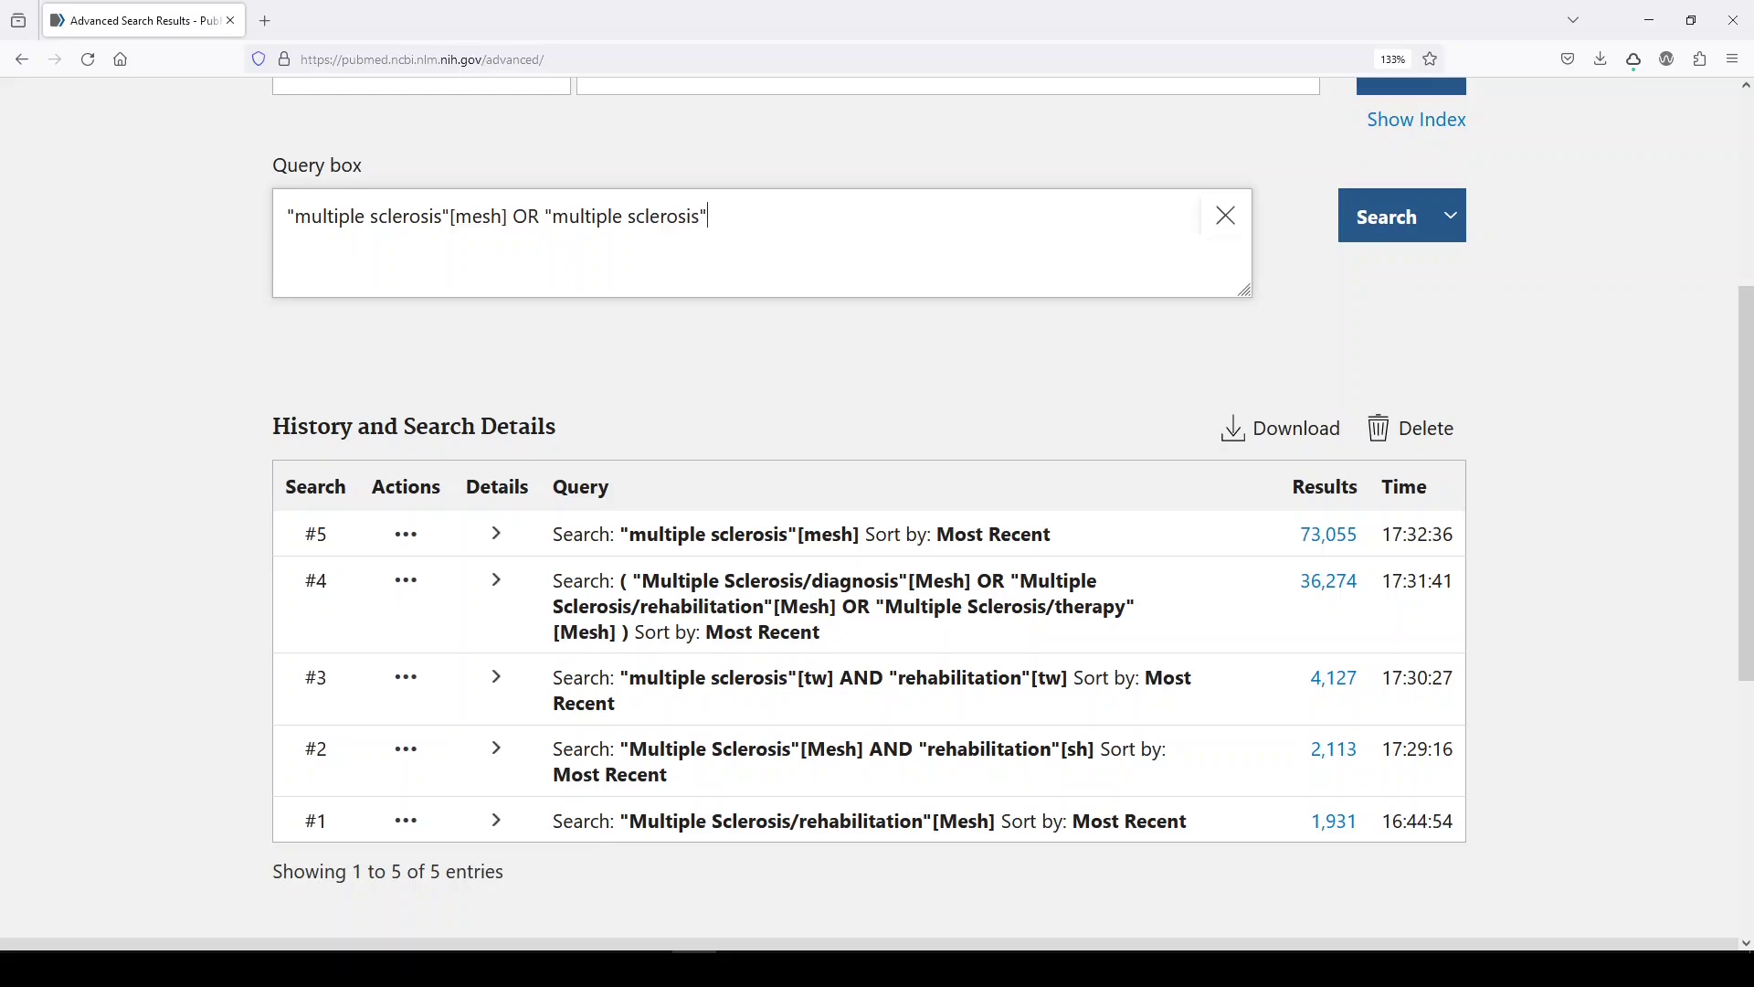
{"action": "type", "text": "[tw]"}
{"action": "left_click", "coordinate": [1388, 226]}
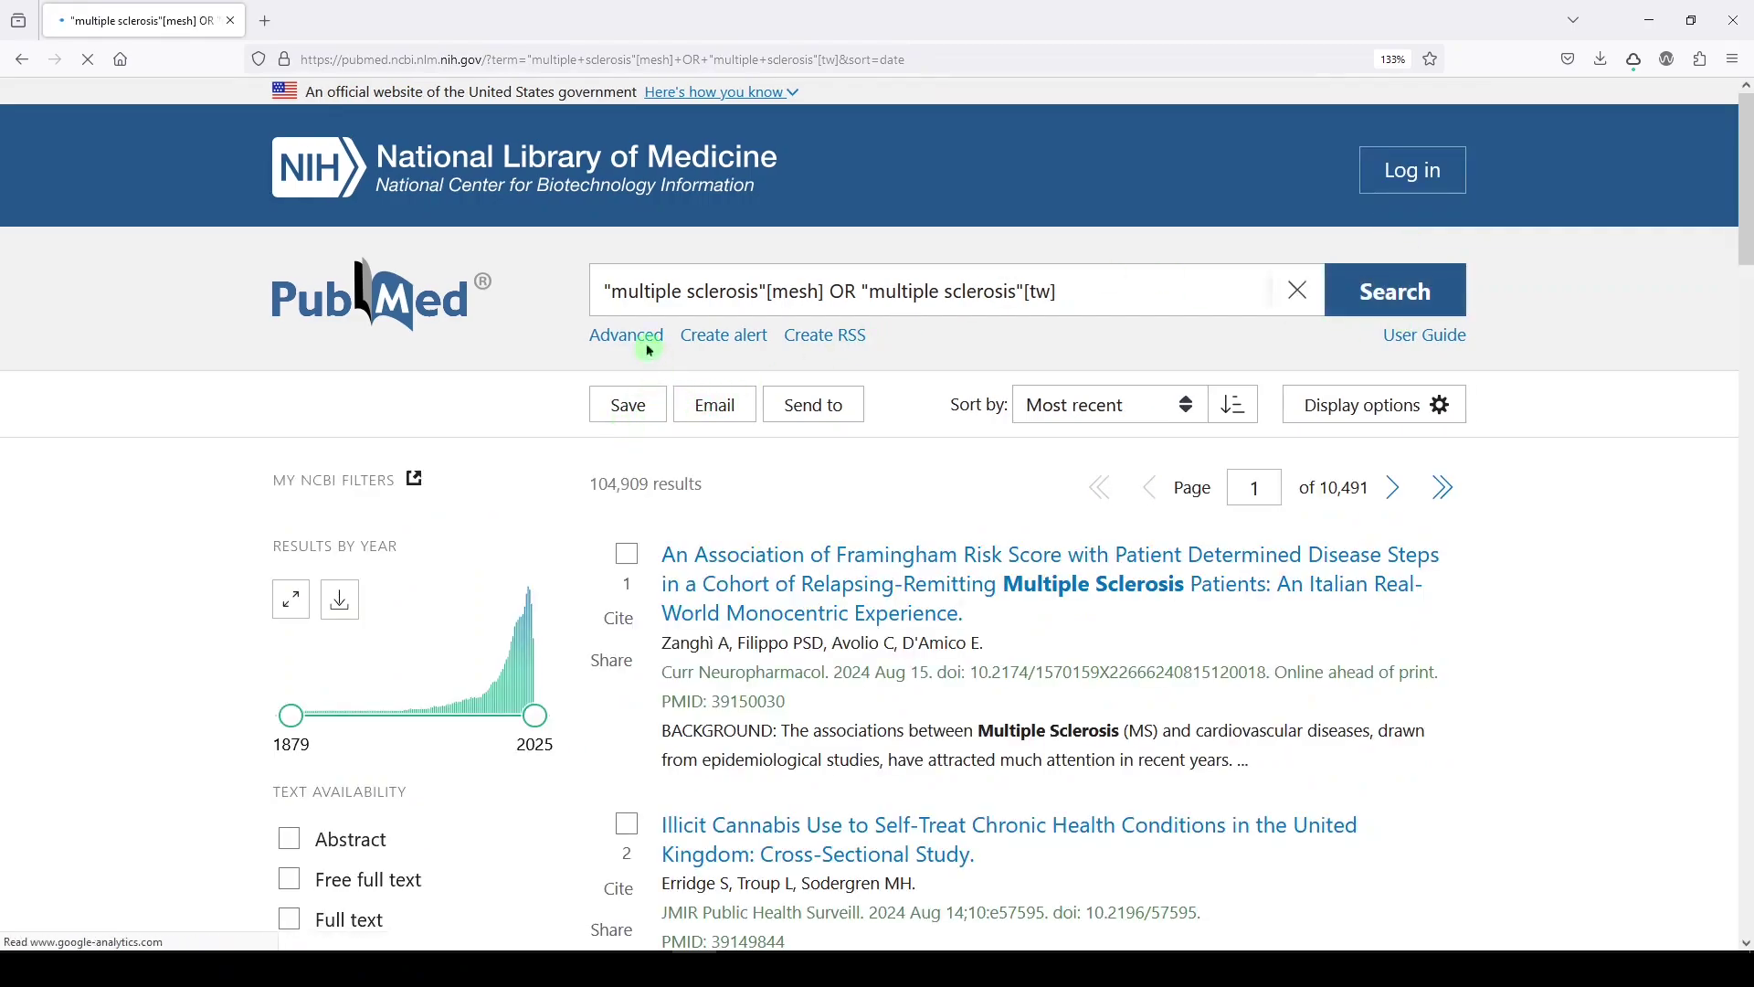
{"action": "left_click", "coordinate": [649, 341]}
Highlight 'Multiple Sclerosis/' in search #4's expanded translation into subheading MeSH Terms
{"action": "scroll", "coordinate": [898, 596], "scroll_direction": "down", "scroll_amount": 2}
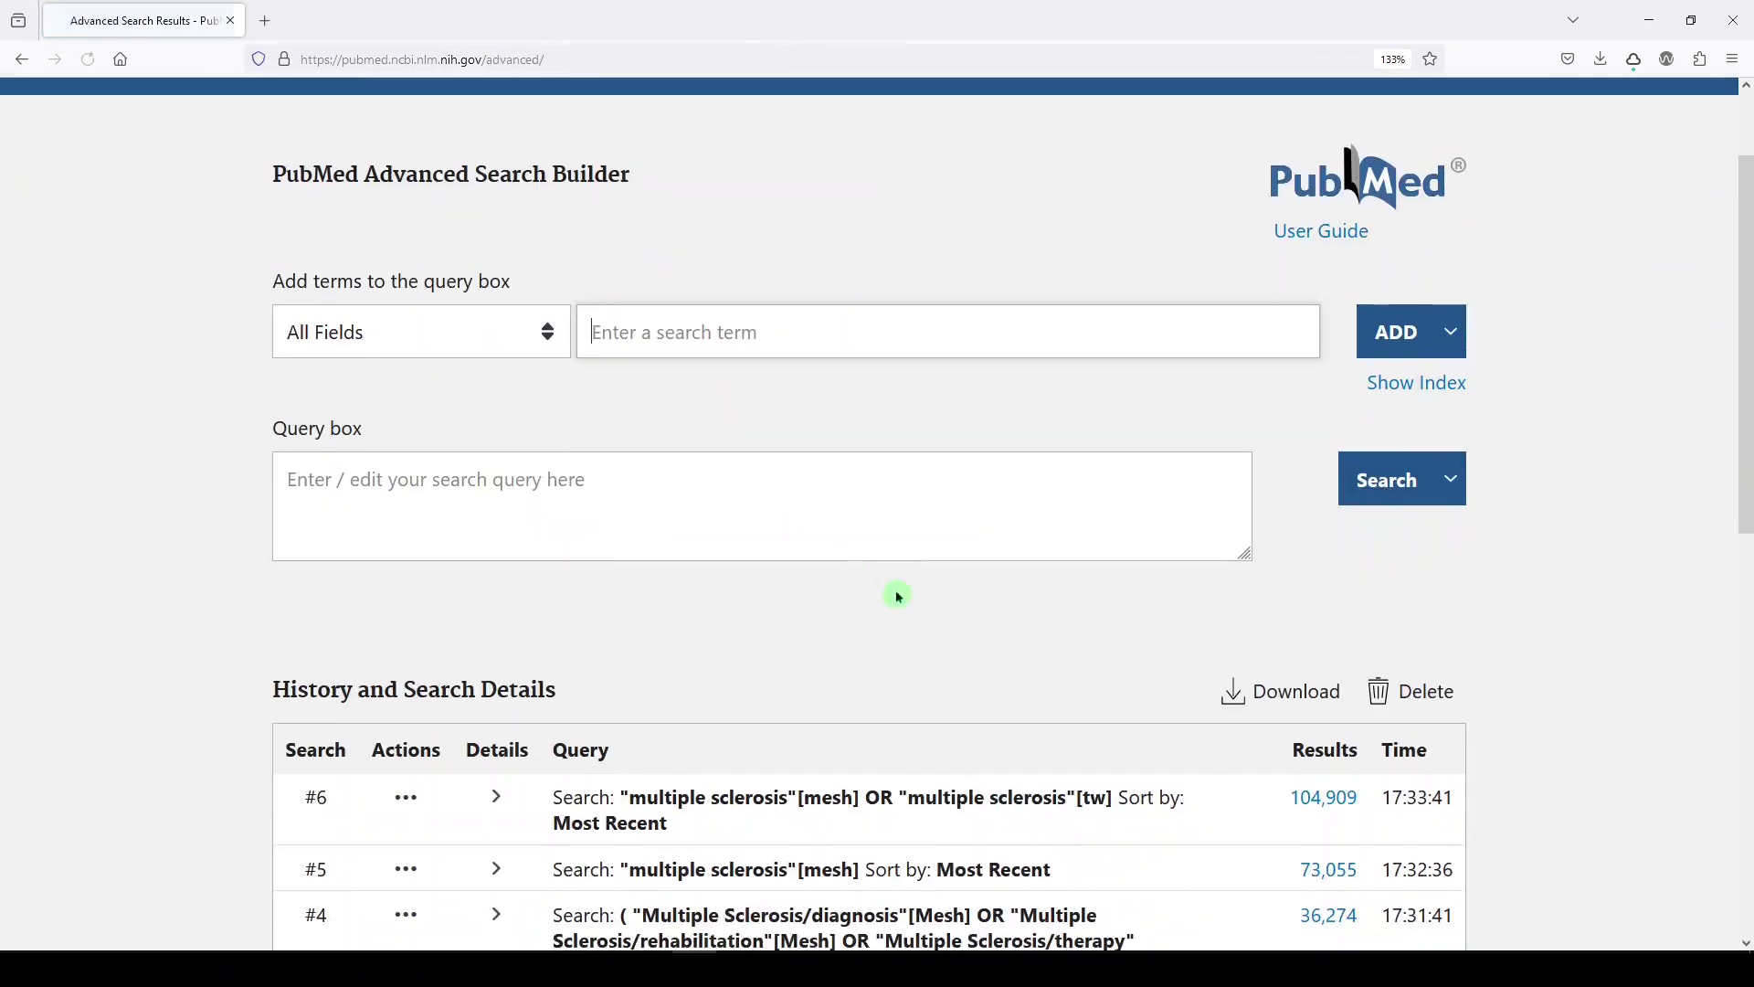
{"action": "scroll", "coordinate": [899, 597], "scroll_direction": "down", "scroll_amount": 6}
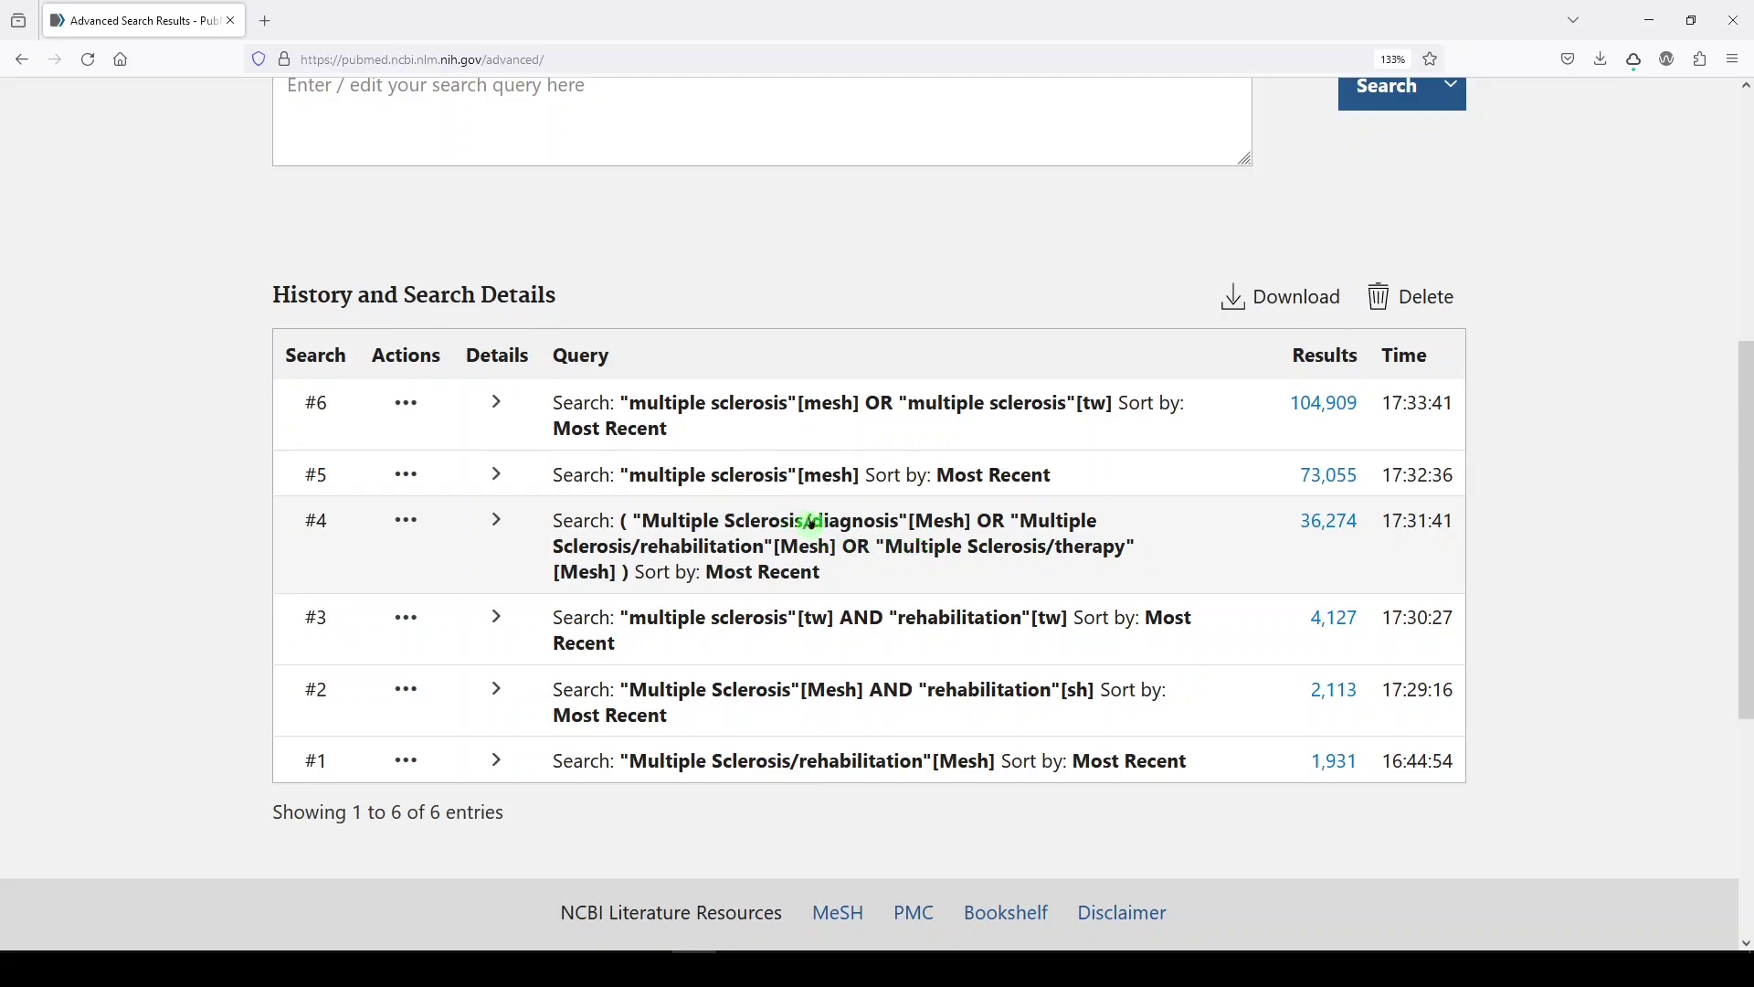
{"action": "left_click_drag", "start_coordinate": [811, 521], "coordinate": [643, 525]}
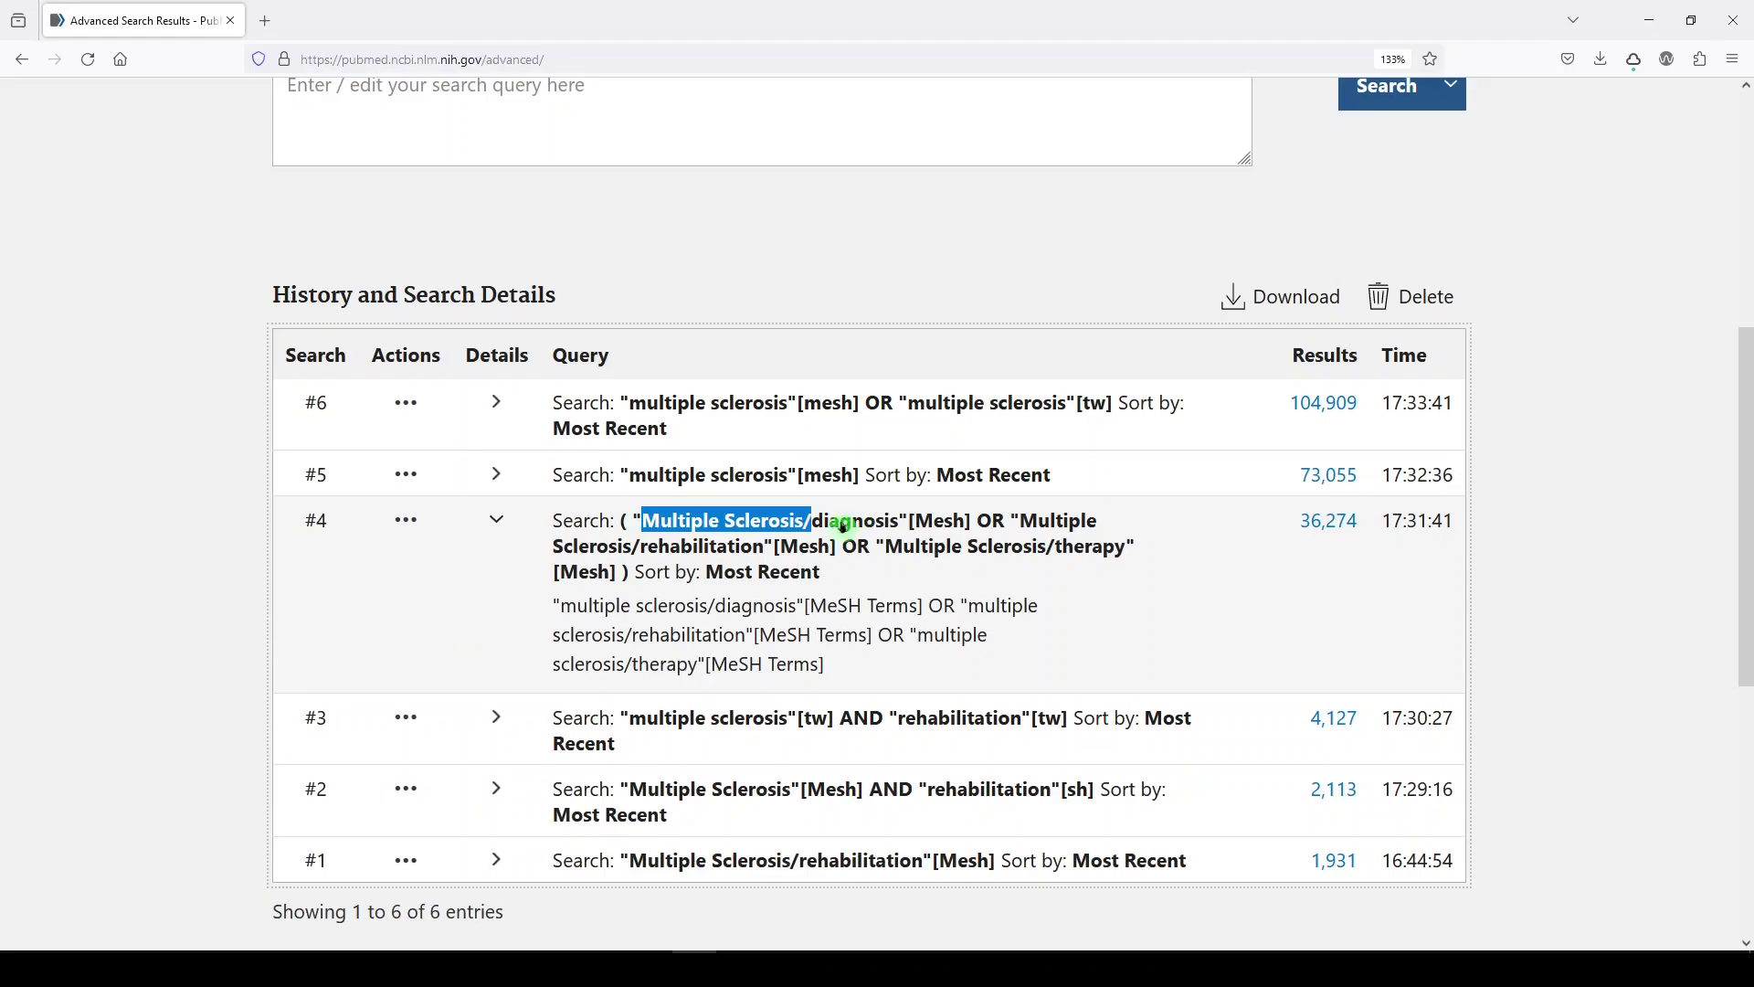